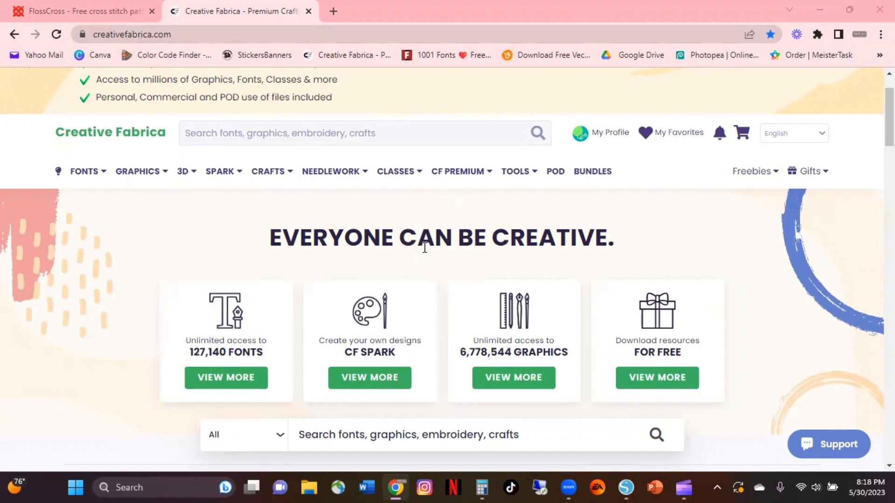
- Open the page for browsing all Spark community creations on Creative Fabrica
{"action": "mouse_move", "coordinate": [238, 186]}
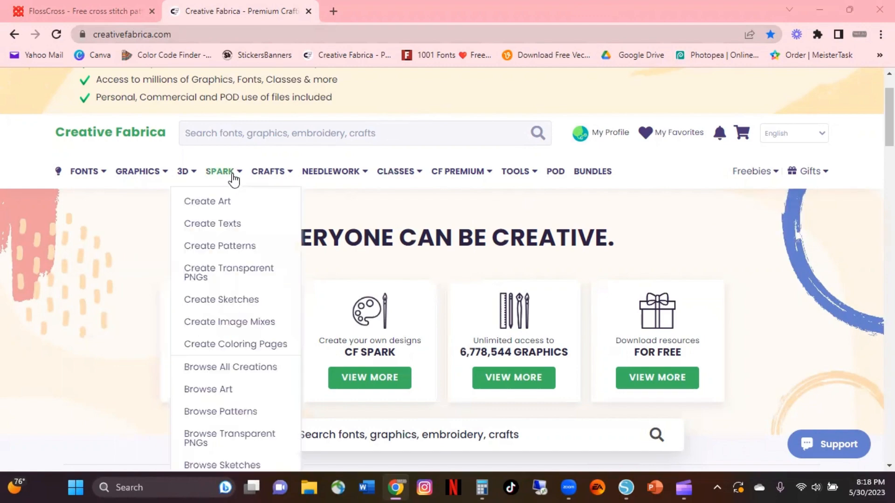
{"action": "scroll", "coordinate": [231, 177], "scroll_direction": "down", "scroll_amount": 3}
{"action": "scroll", "coordinate": [232, 176], "scroll_direction": "up", "scroll_amount": 3}
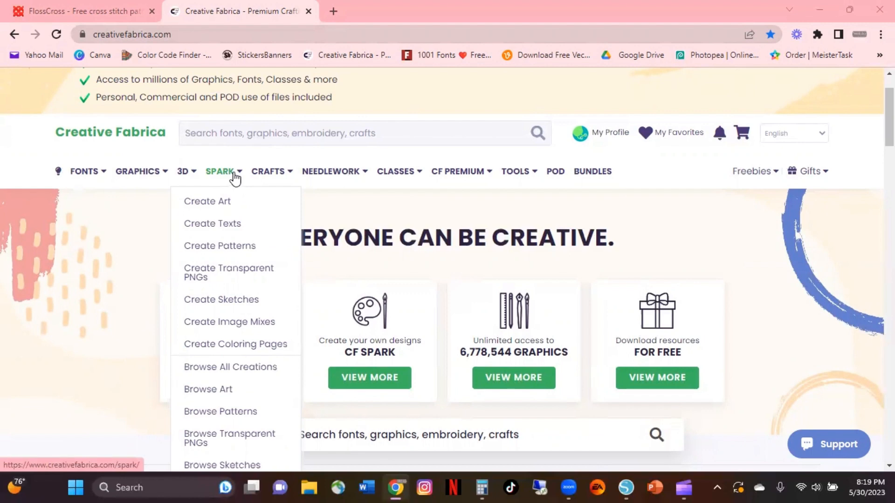
{"action": "scroll", "coordinate": [235, 179], "scroll_direction": "down", "scroll_amount": 1}
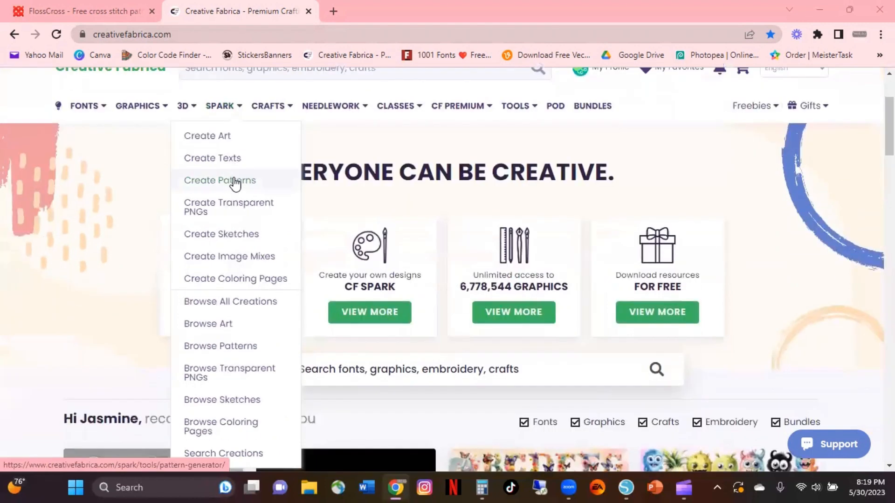
{"action": "scroll", "coordinate": [235, 184], "scroll_direction": "down", "scroll_amount": 1}
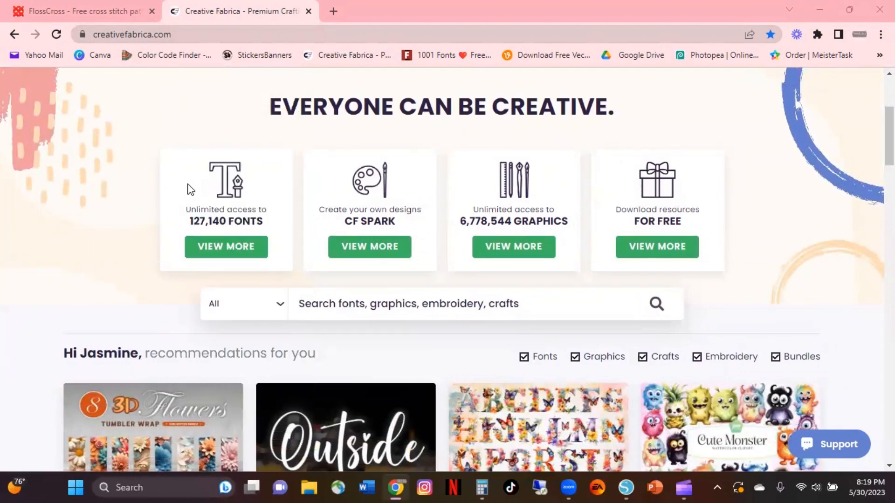
{"action": "scroll", "coordinate": [188, 190], "scroll_direction": "up", "scroll_amount": 1}
{"action": "mouse_move", "coordinate": [229, 117]}
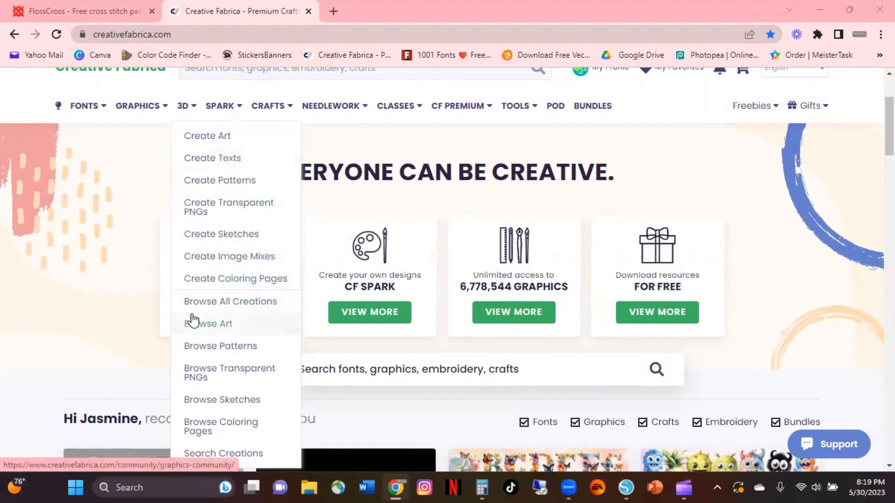
{"action": "left_click", "coordinate": [230, 306]}
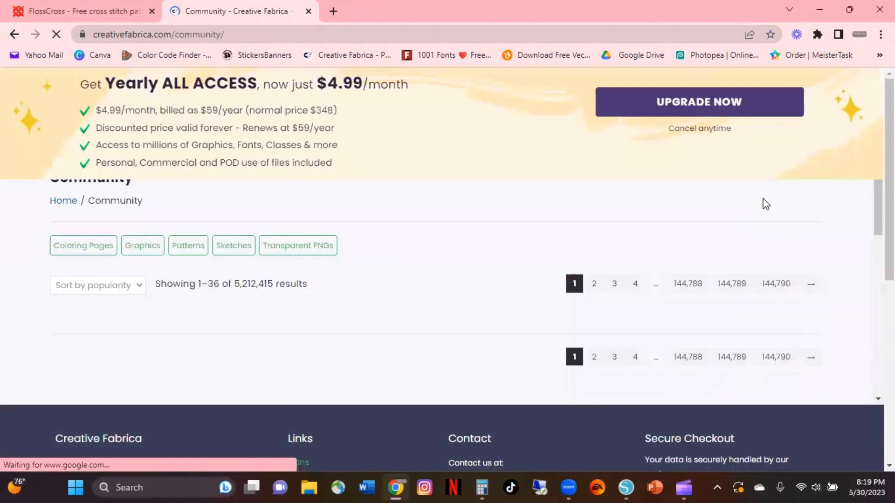
- Look through the first page of community creations for artwork to use
{"action": "scroll", "coordinate": [765, 187], "scroll_direction": "down", "scroll_amount": 2}
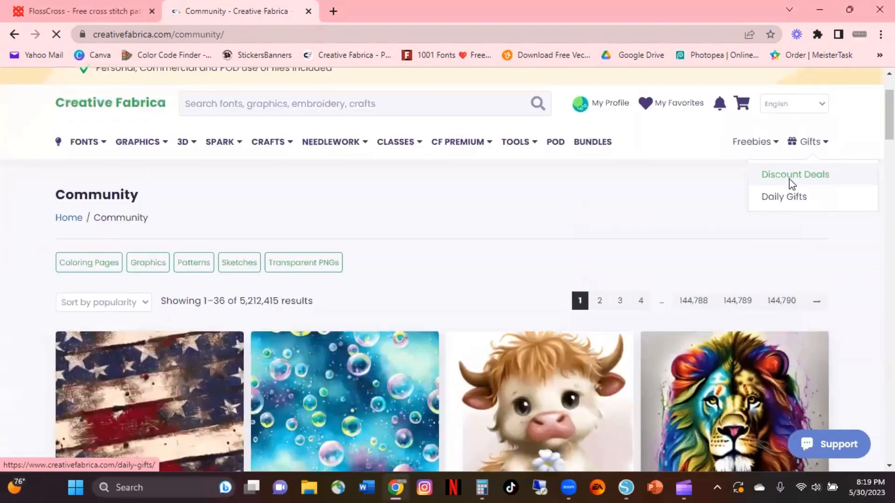
{"action": "scroll", "coordinate": [791, 183], "scroll_direction": "down", "scroll_amount": 2}
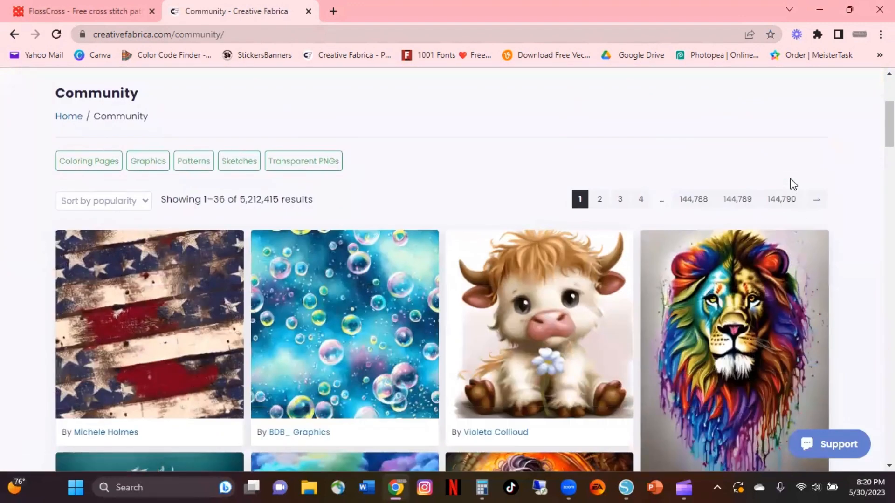
{"action": "scroll", "coordinate": [793, 184], "scroll_direction": "down", "scroll_amount": 3}
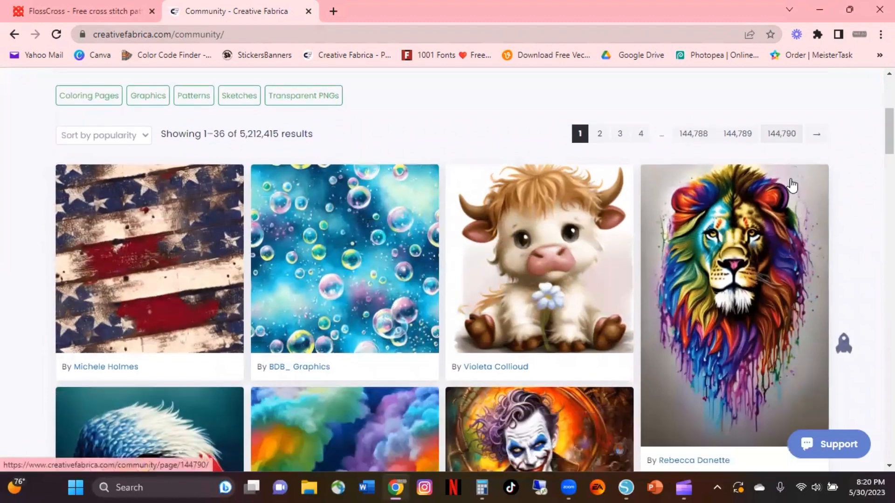
{"action": "scroll", "coordinate": [797, 186], "scroll_direction": "down", "scroll_amount": 3}
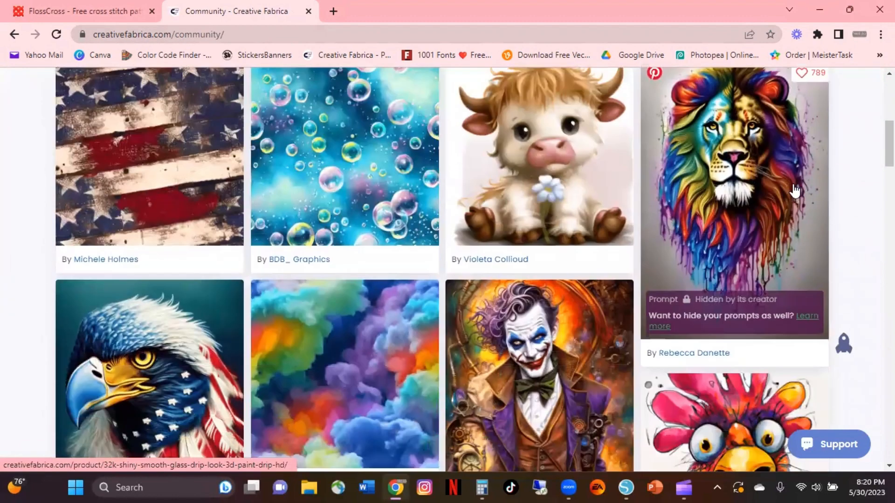
{"action": "scroll", "coordinate": [794, 189], "scroll_direction": "down", "scroll_amount": 3}
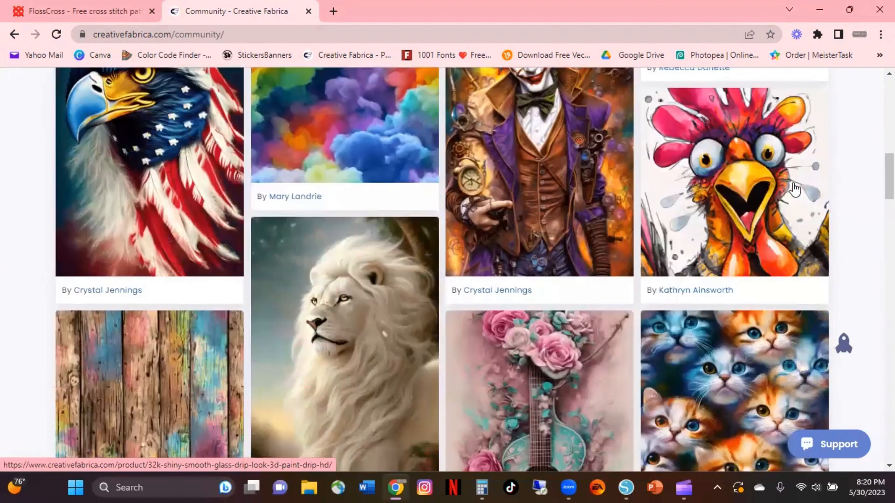
{"action": "scroll", "coordinate": [795, 189], "scroll_direction": "up", "scroll_amount": 5}
{"action": "scroll", "coordinate": [776, 186], "scroll_direction": "up", "scroll_amount": 4}
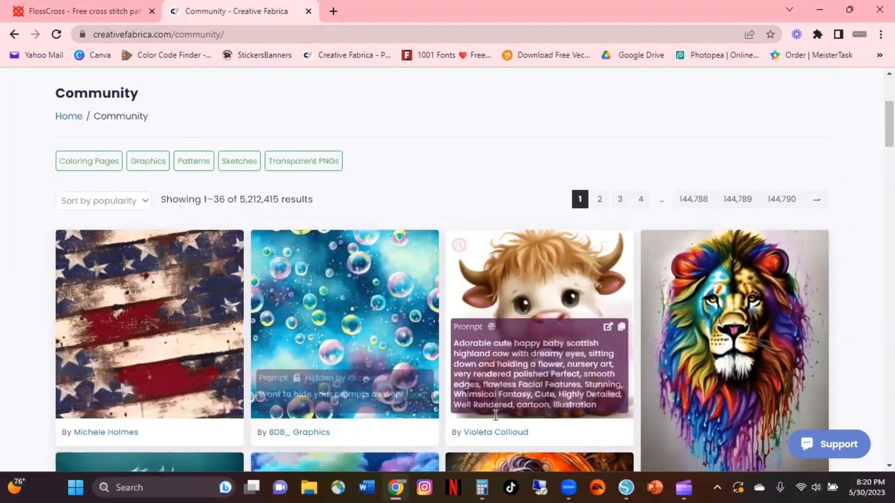
{"action": "scroll", "coordinate": [529, 230], "scroll_direction": "down", "scroll_amount": 5}
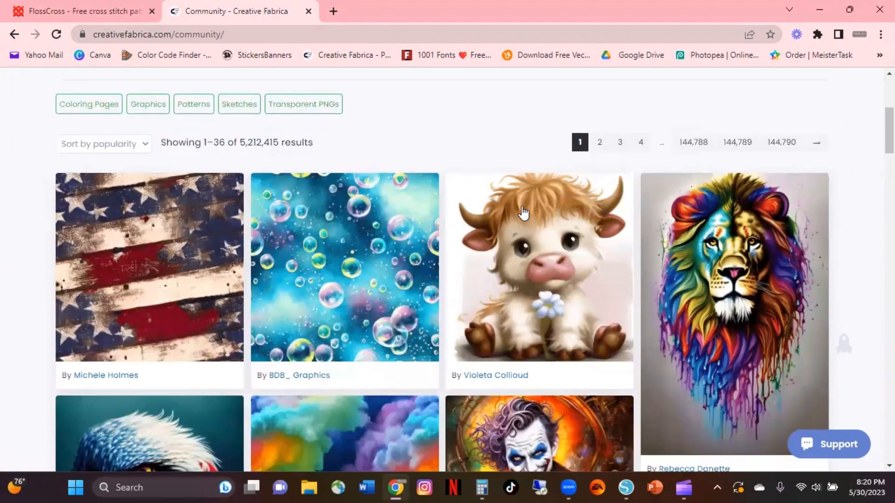
{"action": "scroll", "coordinate": [529, 230], "scroll_direction": "down", "scroll_amount": 3}
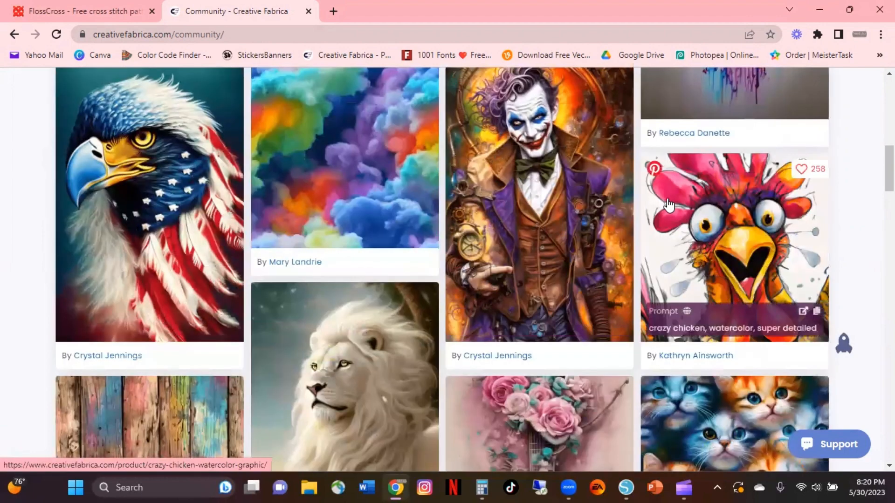
{"action": "scroll", "coordinate": [634, 206], "scroll_direction": "down", "scroll_amount": 5}
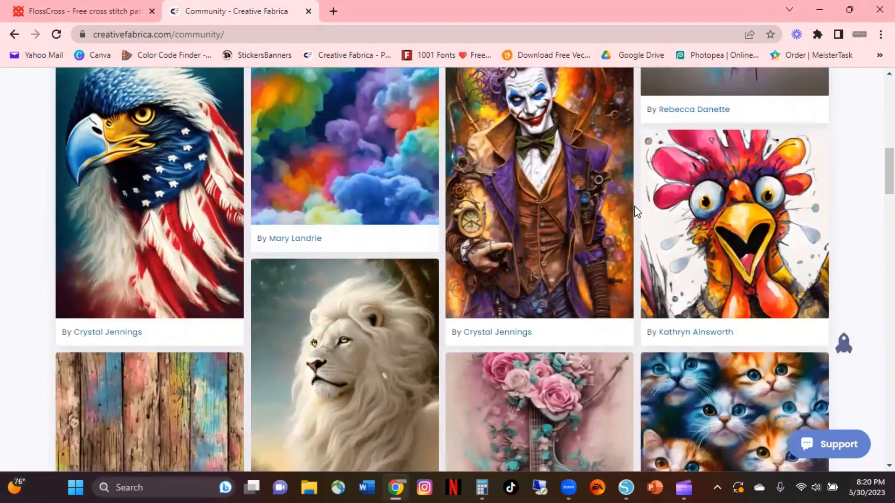
{"action": "scroll", "coordinate": [634, 206], "scroll_direction": "down", "scroll_amount": 2}
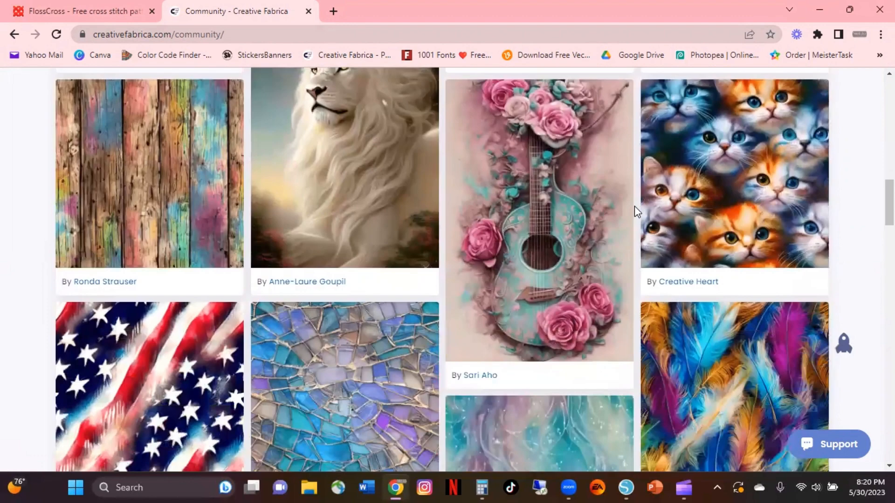
{"action": "scroll", "coordinate": [634, 206], "scroll_direction": "down", "scroll_amount": 4}
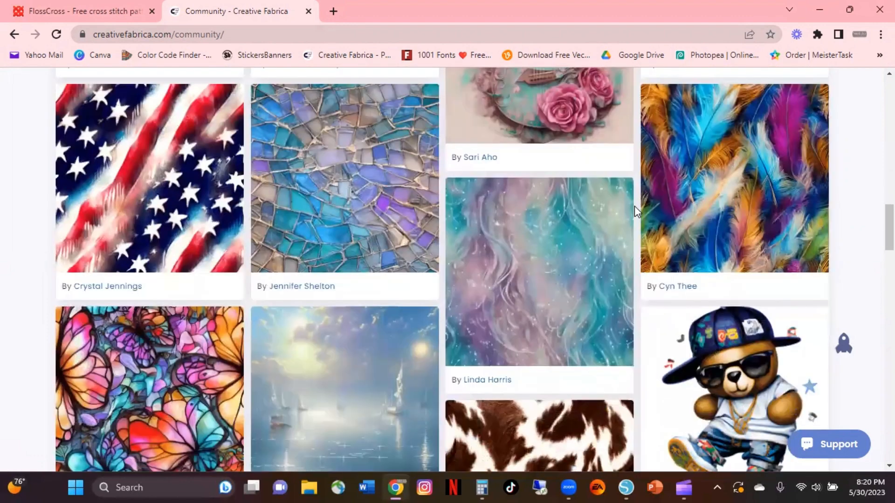
{"action": "scroll", "coordinate": [634, 206], "scroll_direction": "down", "scroll_amount": 4}
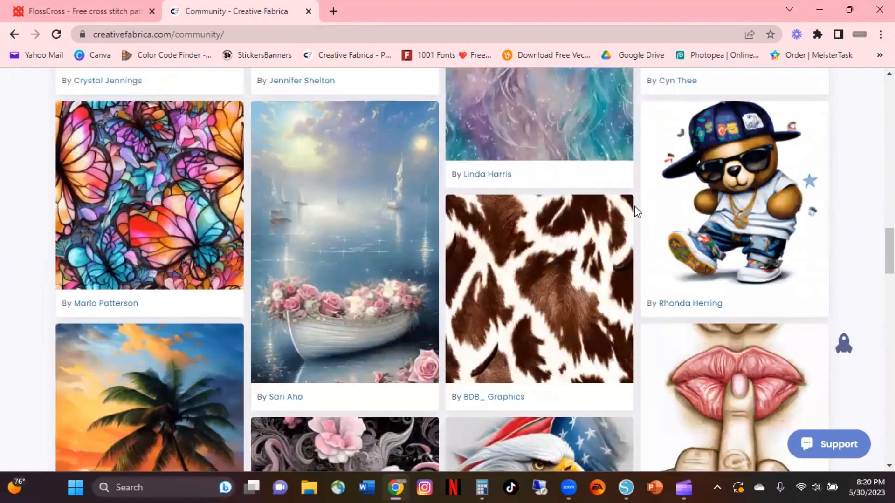
{"action": "scroll", "coordinate": [635, 206], "scroll_direction": "down", "scroll_amount": 3}
{"action": "scroll", "coordinate": [634, 208], "scroll_direction": "down", "scroll_amount": 1}
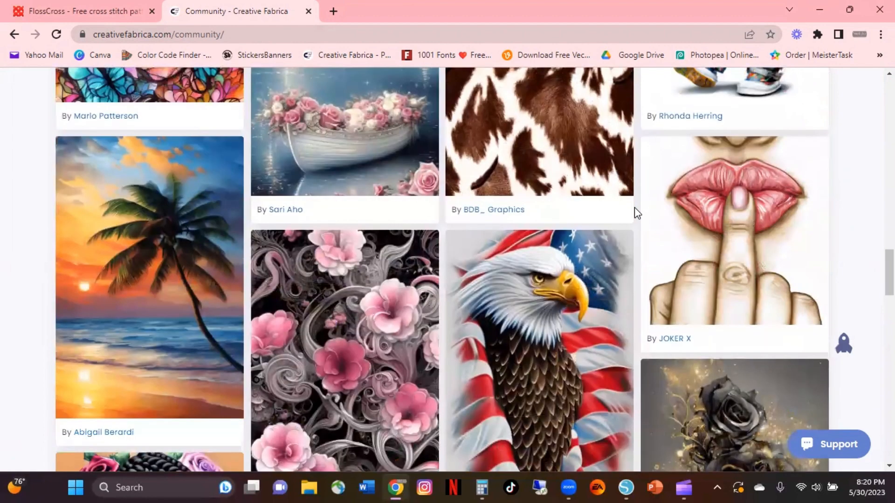
{"action": "scroll", "coordinate": [634, 208], "scroll_direction": "down", "scroll_amount": 4}
{"action": "scroll", "coordinate": [634, 207], "scroll_direction": "down", "scroll_amount": 1}
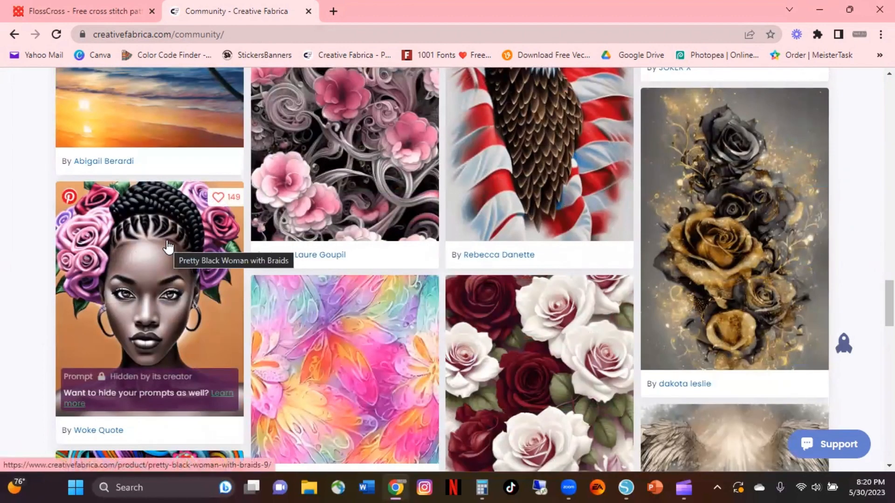
{"action": "scroll", "coordinate": [513, 215], "scroll_direction": "down", "scroll_amount": 4}
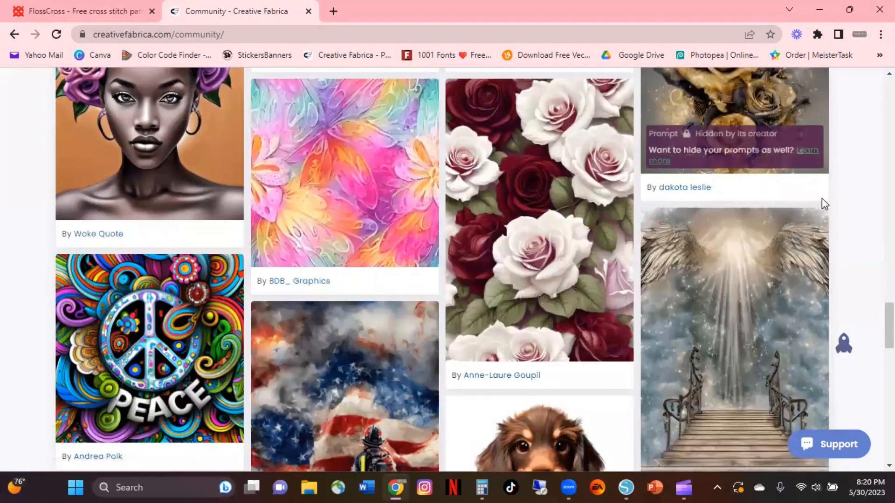
{"action": "scroll", "coordinate": [821, 198], "scroll_direction": "down", "scroll_amount": 5}
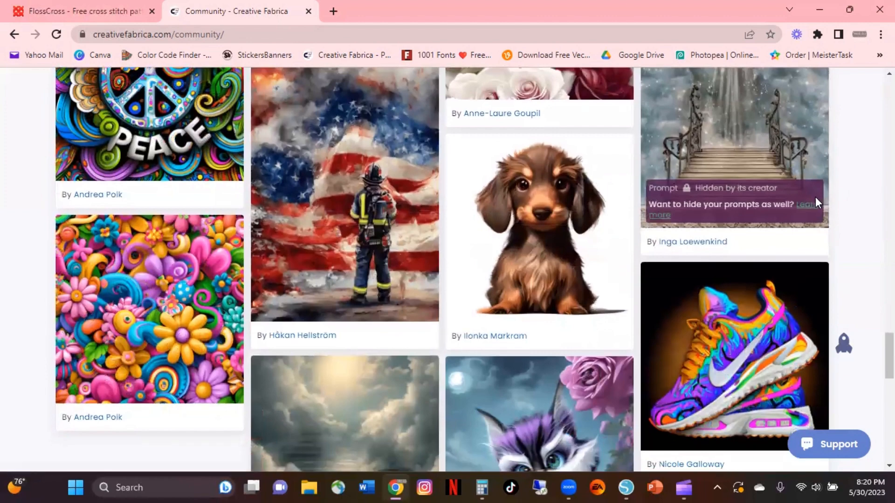
{"action": "scroll", "coordinate": [816, 198], "scroll_direction": "down", "scroll_amount": 5}
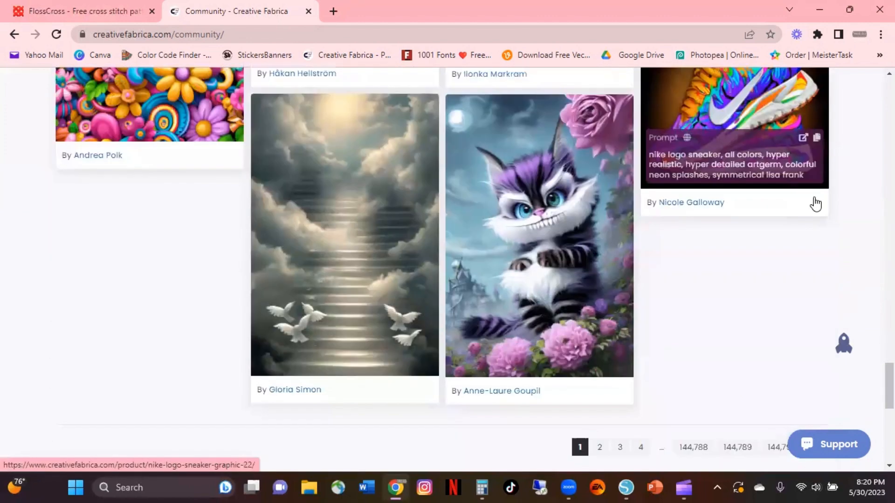
{"action": "scroll", "coordinate": [824, 203], "scroll_direction": "down", "scroll_amount": 1}
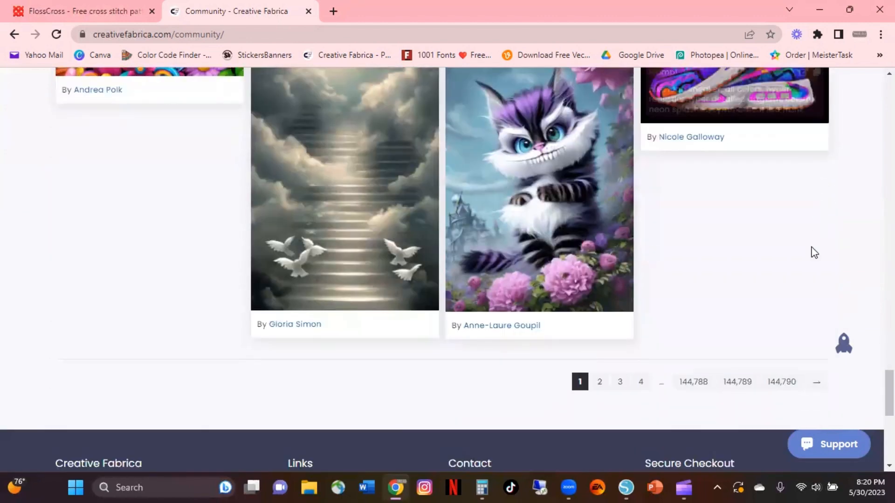
- Go to the second page of community creations and look over the designs at its start
{"action": "left_click", "coordinate": [817, 382]}
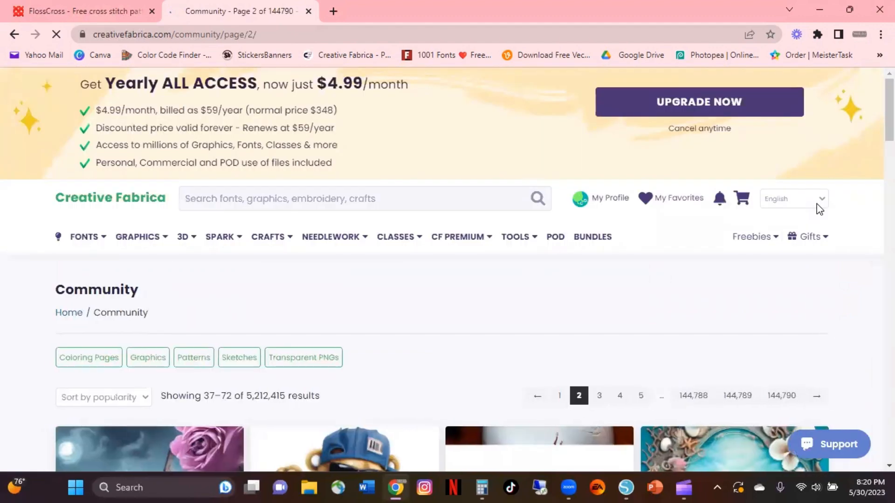
{"action": "scroll", "coordinate": [817, 204], "scroll_direction": "down", "scroll_amount": 1}
{"action": "scroll", "coordinate": [817, 208], "scroll_direction": "down", "scroll_amount": 2}
{"action": "scroll", "coordinate": [816, 208], "scroll_direction": "down", "scroll_amount": 1}
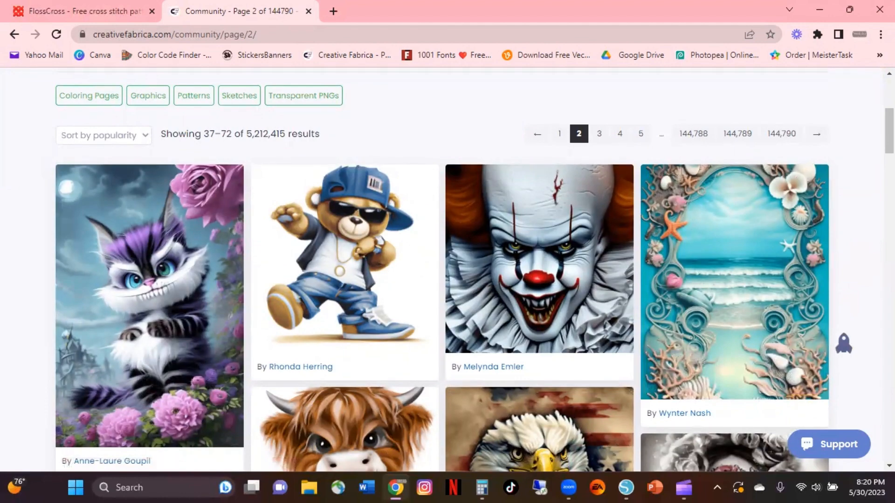
{"action": "scroll", "coordinate": [540, 141], "scroll_direction": "down", "scroll_amount": 3}
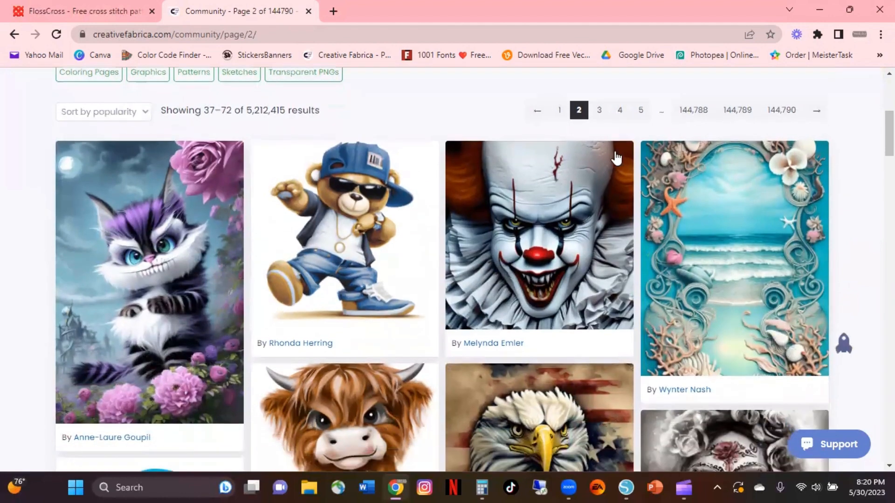
{"action": "scroll", "coordinate": [539, 142], "scroll_direction": "up", "scroll_amount": 1}
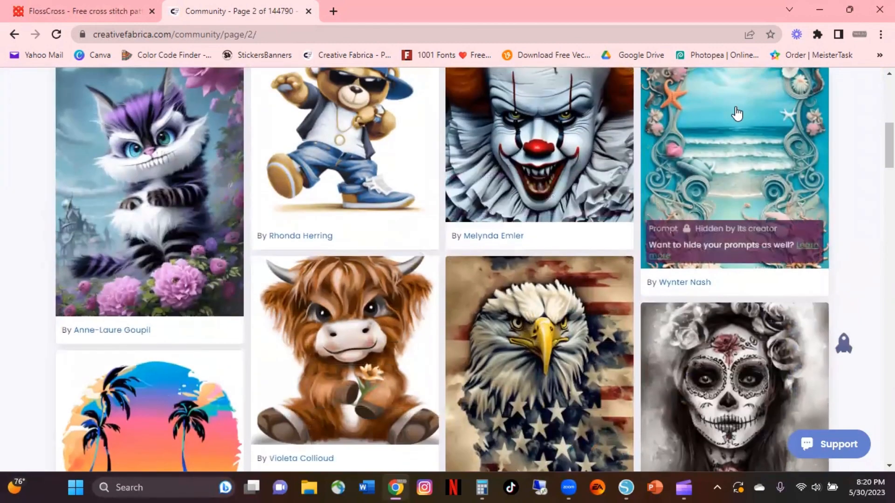
{"action": "scroll", "coordinate": [582, 139], "scroll_direction": "up", "scroll_amount": 2}
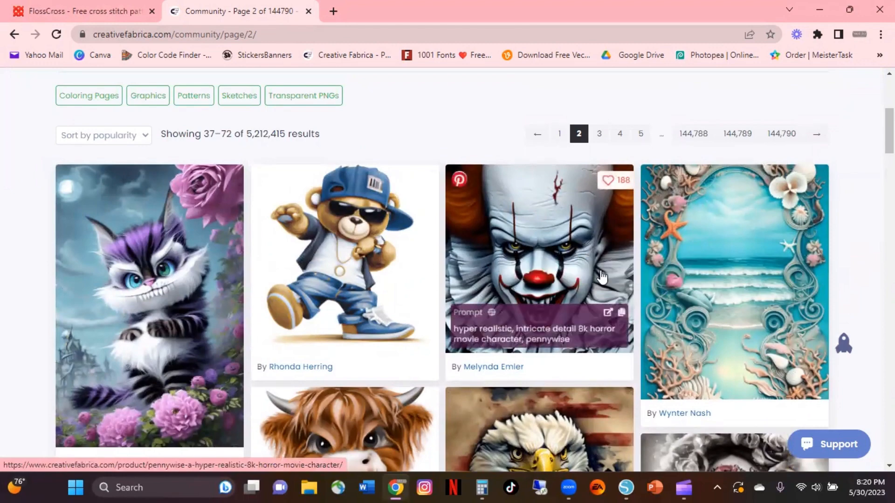
- Open the "Pennywise a Hyper Realistic 8k Horror Movie Character" graphic and download it
{"action": "left_click", "coordinate": [563, 247]}
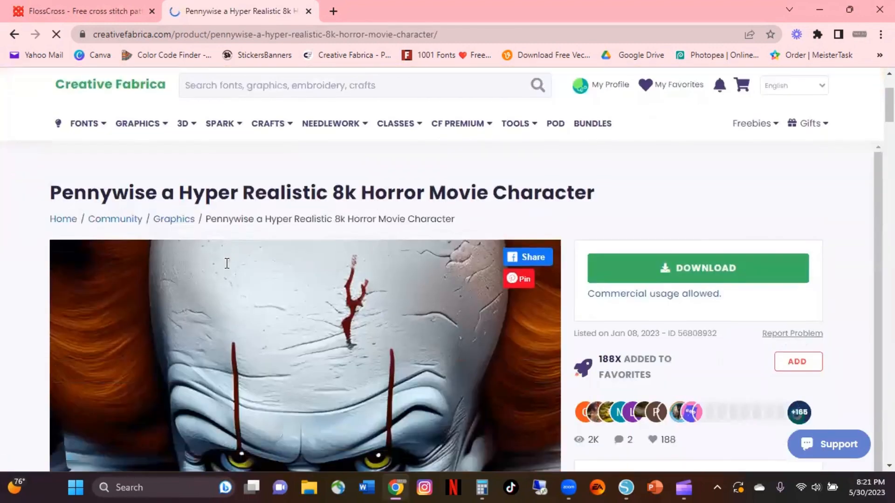
{"action": "scroll", "coordinate": [225, 264], "scroll_direction": "down", "scroll_amount": 5}
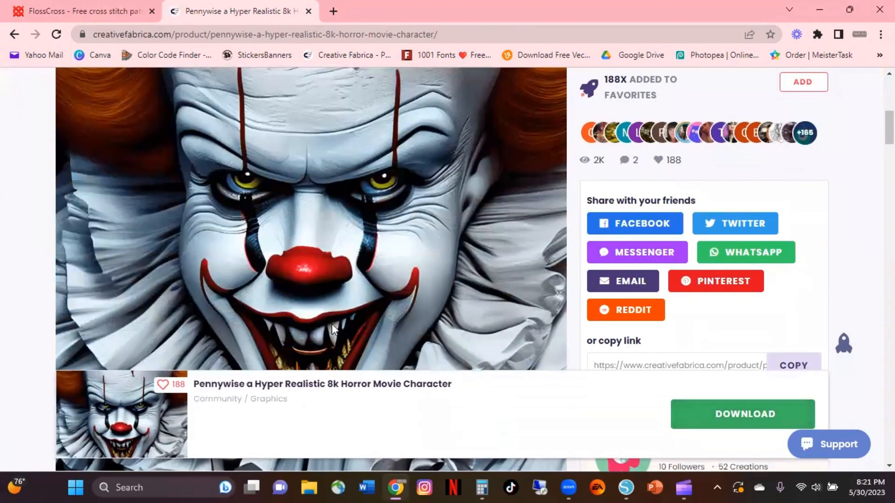
{"action": "scroll", "coordinate": [245, 295], "scroll_direction": "up", "scroll_amount": 2}
{"action": "scroll", "coordinate": [261, 275], "scroll_direction": "up", "scroll_amount": 1}
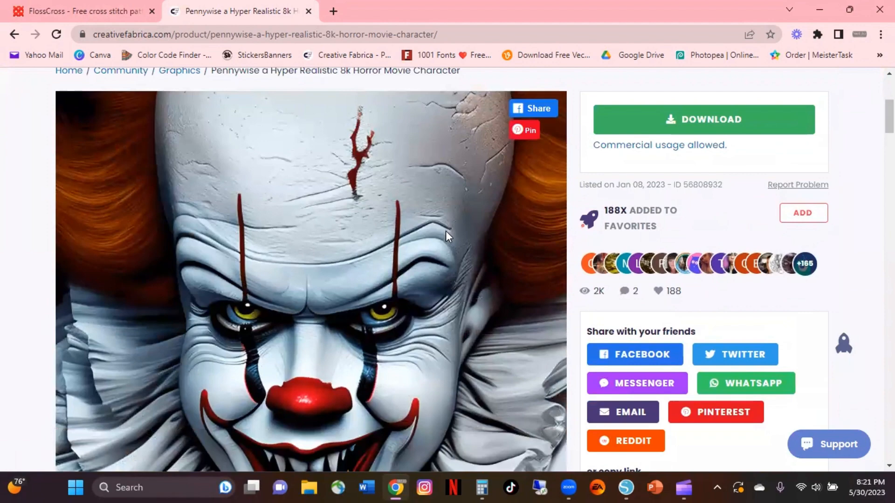
{"action": "scroll", "coordinate": [446, 231], "scroll_direction": "up", "scroll_amount": 1}
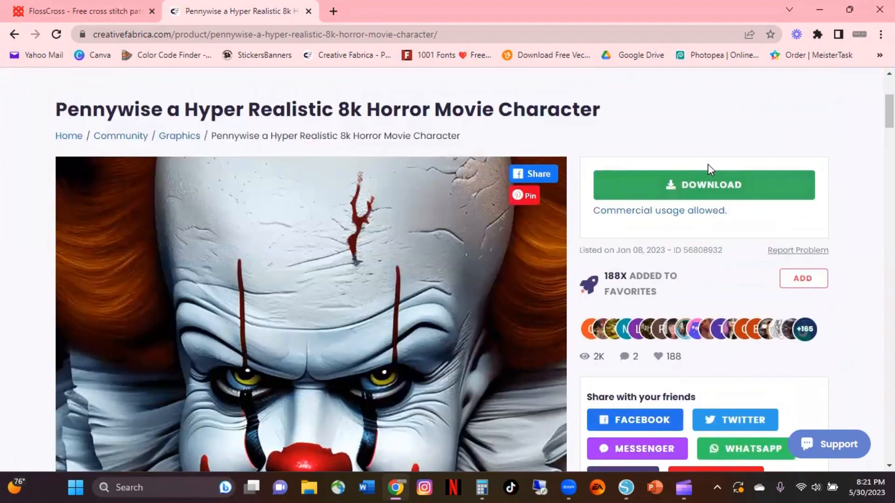
{"action": "left_click", "coordinate": [706, 188]}
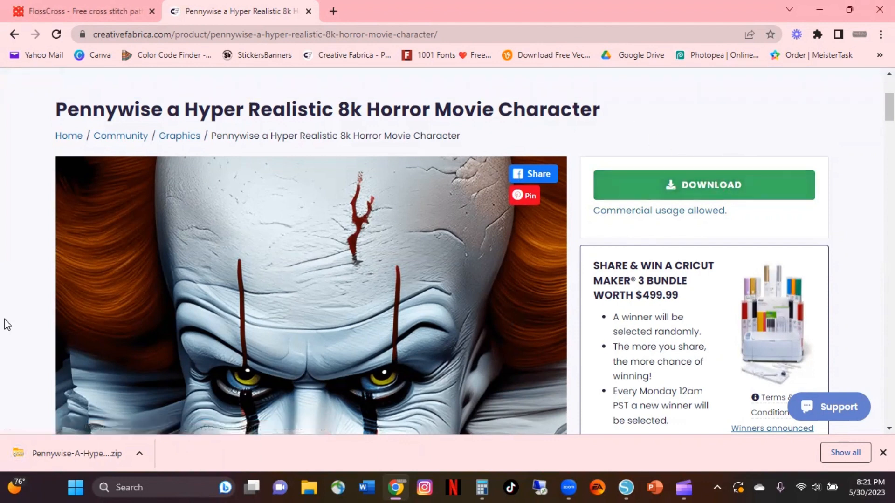
- In File Explorer, extract the downloaded Pennywise-A-Hyper-Realistic-8k zip archive into the Downloads folder and close the folder windows
{"action": "left_click", "coordinate": [309, 488]}
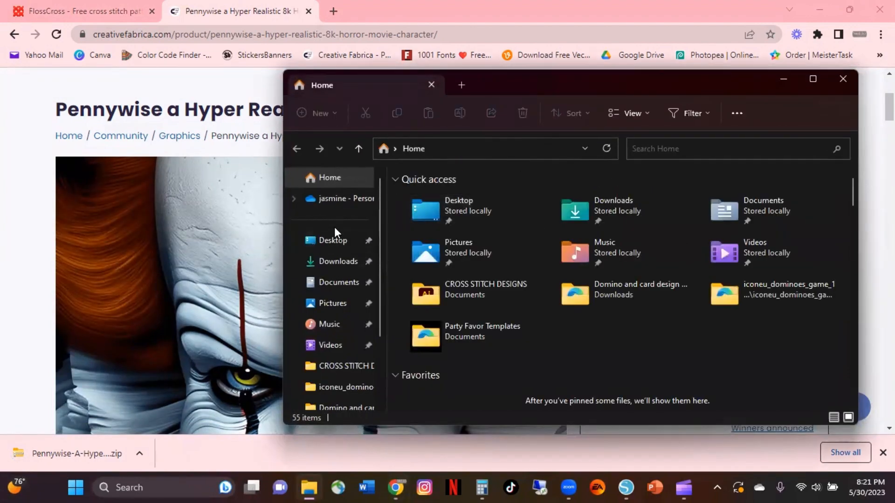
{"action": "left_click", "coordinate": [331, 263]}
{"action": "left_click", "coordinate": [435, 217]}
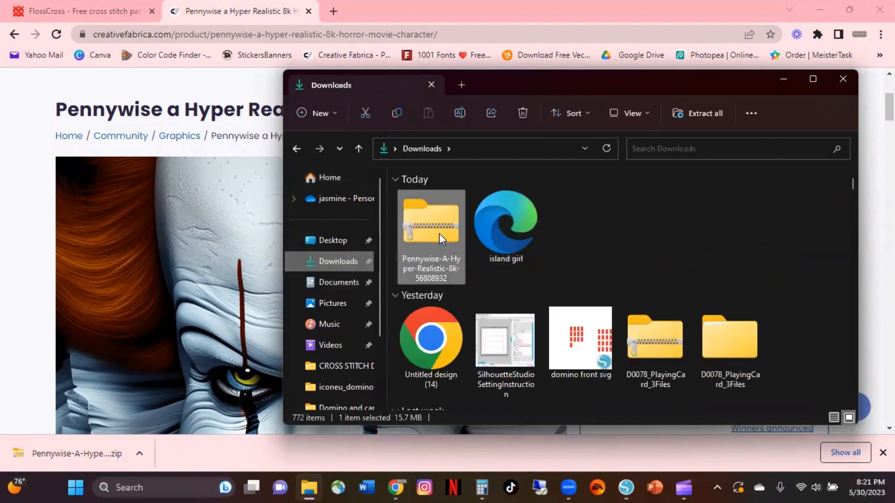
{"action": "right_click", "coordinate": [437, 232]}
{"action": "left_click", "coordinate": [480, 251]}
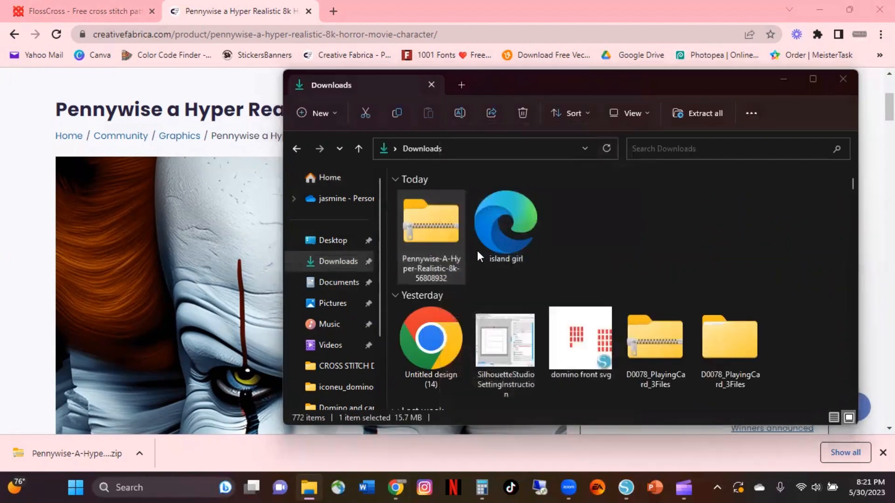
{"action": "left_click", "coordinate": [556, 369]}
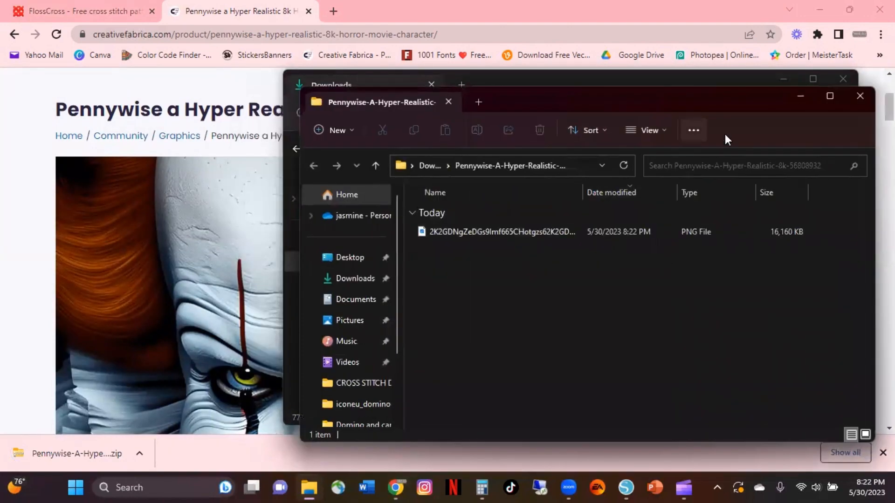
{"action": "left_click", "coordinate": [860, 95]}
{"action": "left_click", "coordinate": [843, 80]}
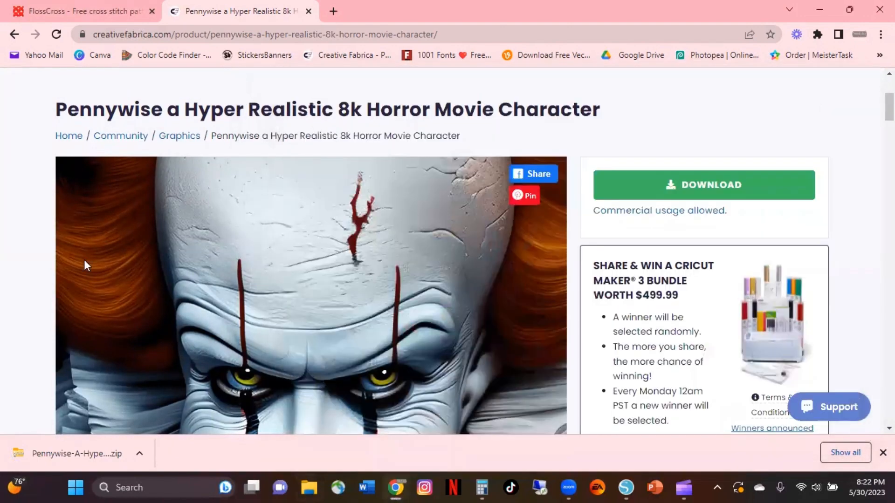
- Switch to the FlossCross dashboard and look over its chart slots, including the two saved charts and the empty one
{"action": "left_click", "coordinate": [68, 15]}
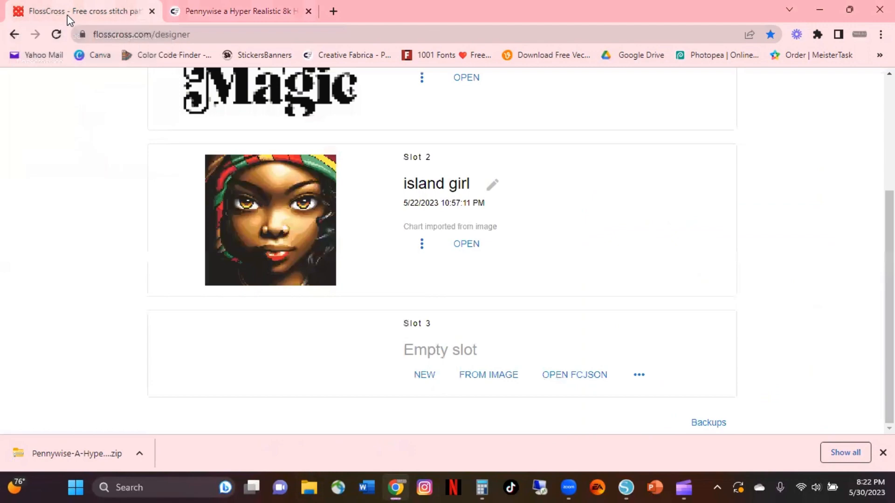
{"action": "scroll", "coordinate": [572, 132], "scroll_direction": "up", "scroll_amount": 4}
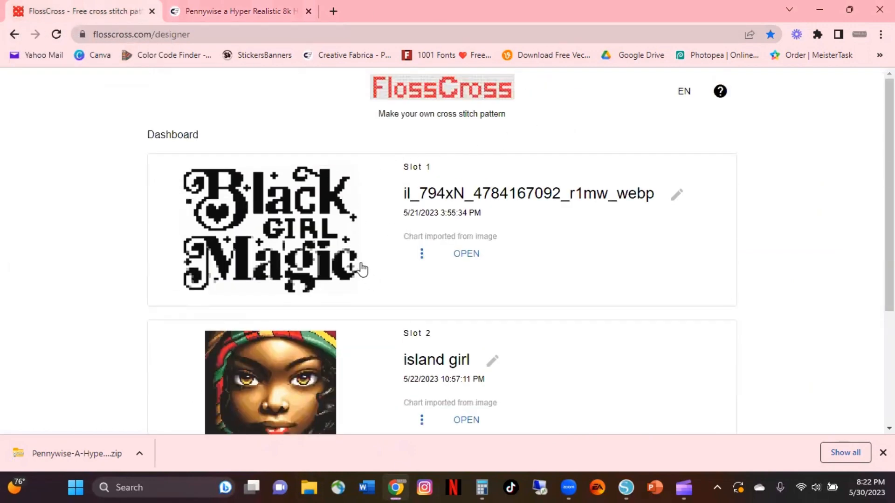
{"action": "scroll", "coordinate": [354, 268], "scroll_direction": "down", "scroll_amount": 3}
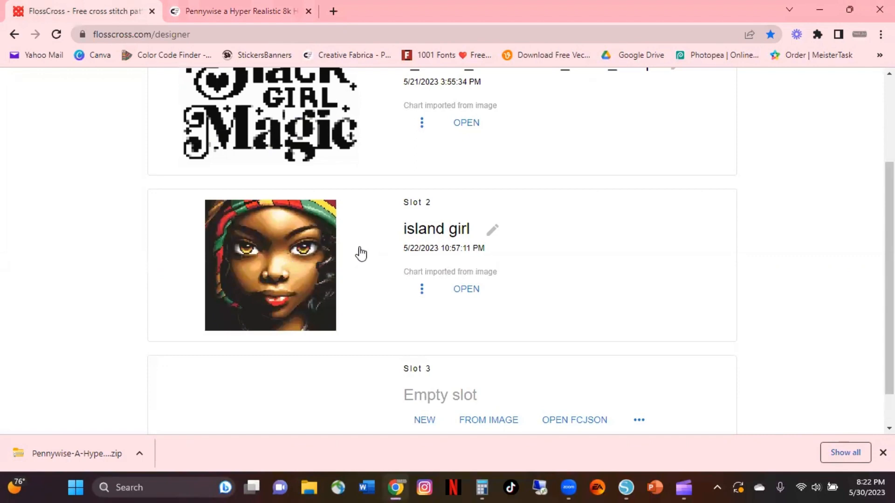
{"action": "scroll", "coordinate": [317, 258], "scroll_direction": "up", "scroll_amount": 3}
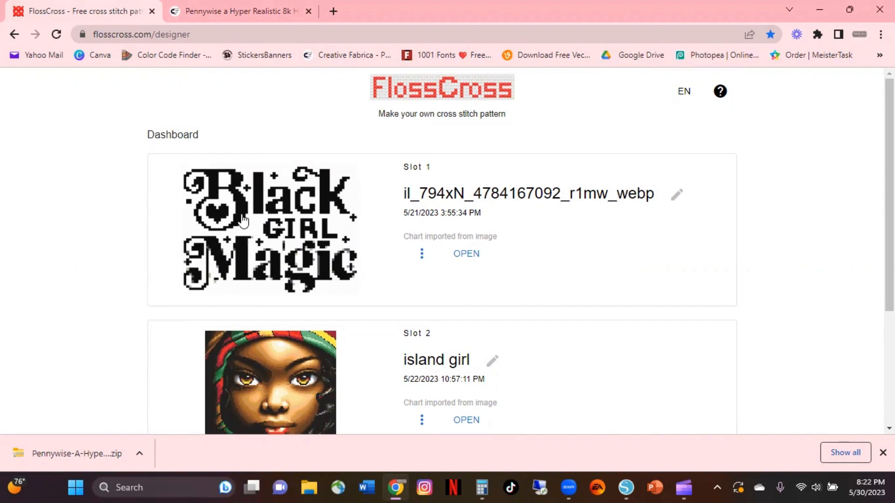
{"action": "scroll", "coordinate": [294, 224], "scroll_direction": "down", "scroll_amount": 3}
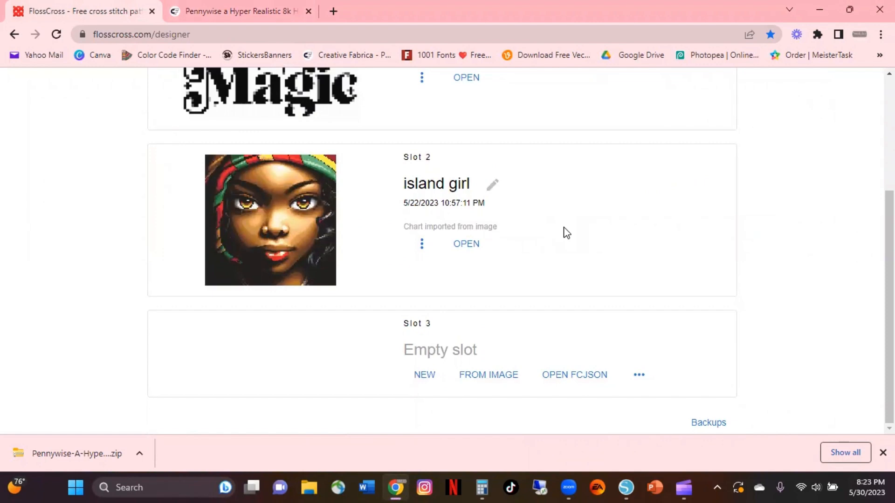
{"action": "scroll", "coordinate": [816, 168], "scroll_direction": "up", "scroll_amount": 3}
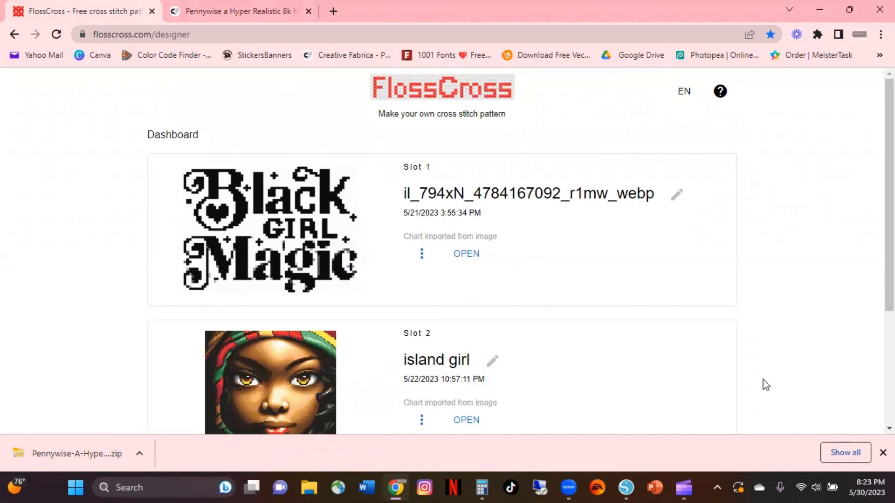
{"action": "scroll", "coordinate": [603, 269], "scroll_direction": "down", "scroll_amount": 4}
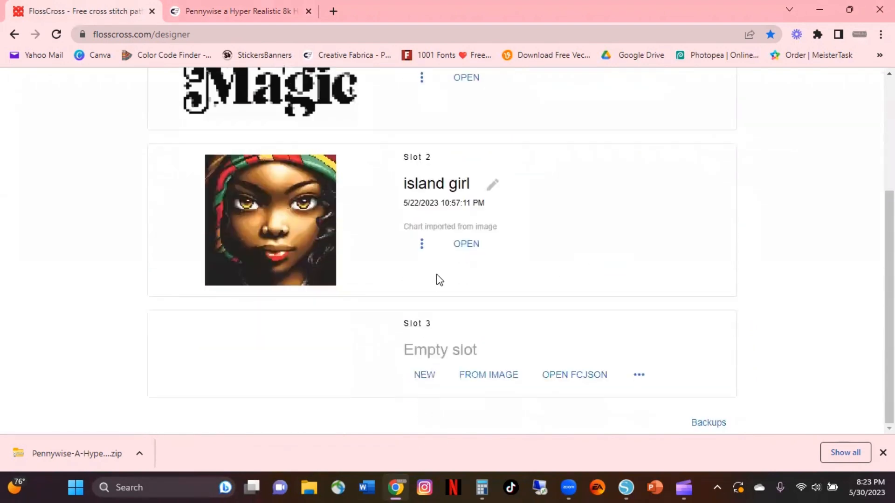
{"action": "scroll", "coordinate": [643, 246], "scroll_direction": "up", "scroll_amount": 3}
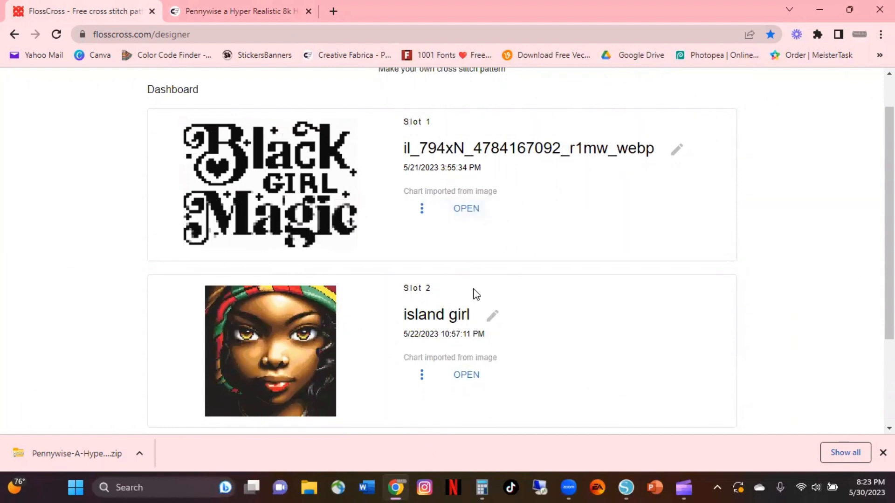
{"action": "scroll", "coordinate": [468, 293], "scroll_direction": "down", "scroll_amount": 3}
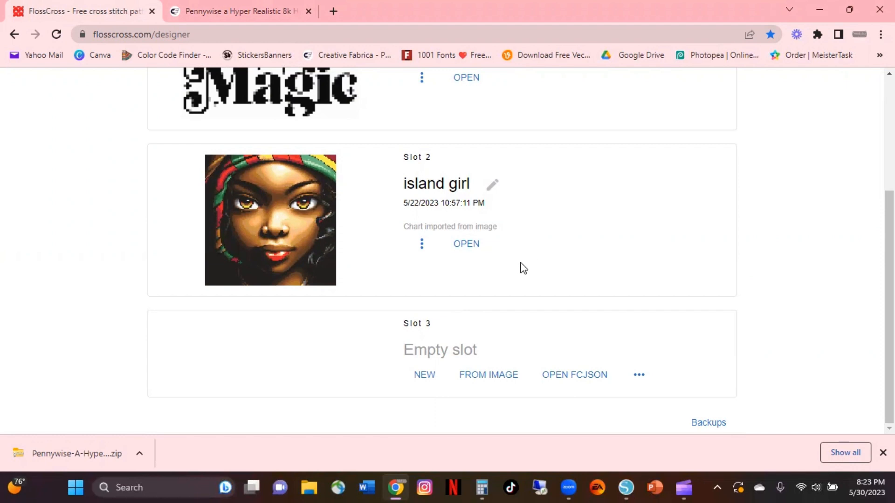
- View the export options for the "island girl" chart, open it in the editor and return to the dashboard
{"action": "left_click", "coordinate": [421, 243]}
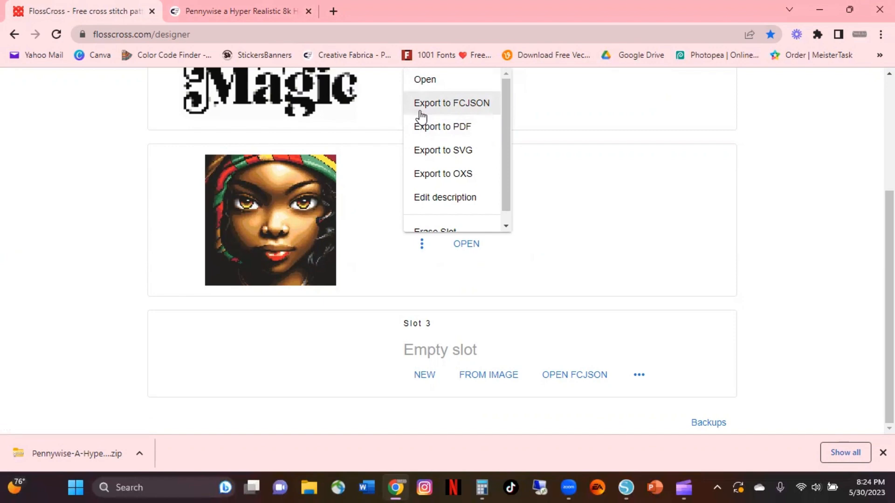
{"action": "left_click", "coordinate": [463, 247]}
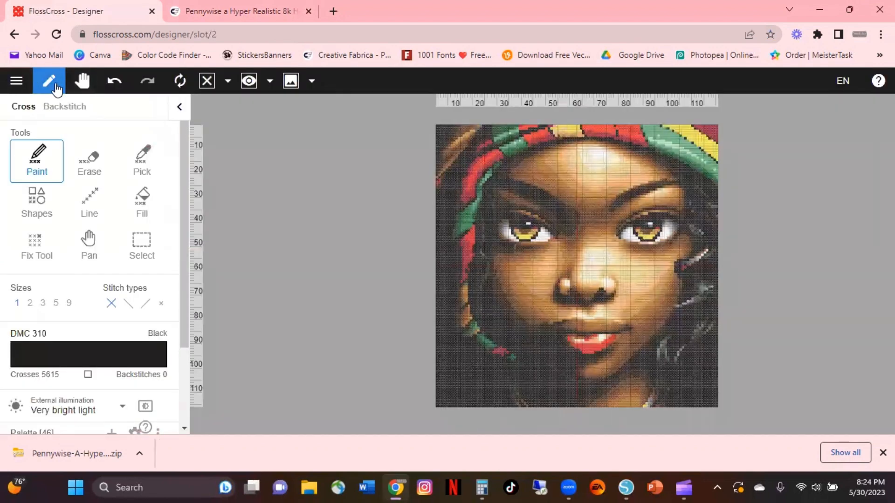
{"action": "left_click", "coordinate": [17, 80]}
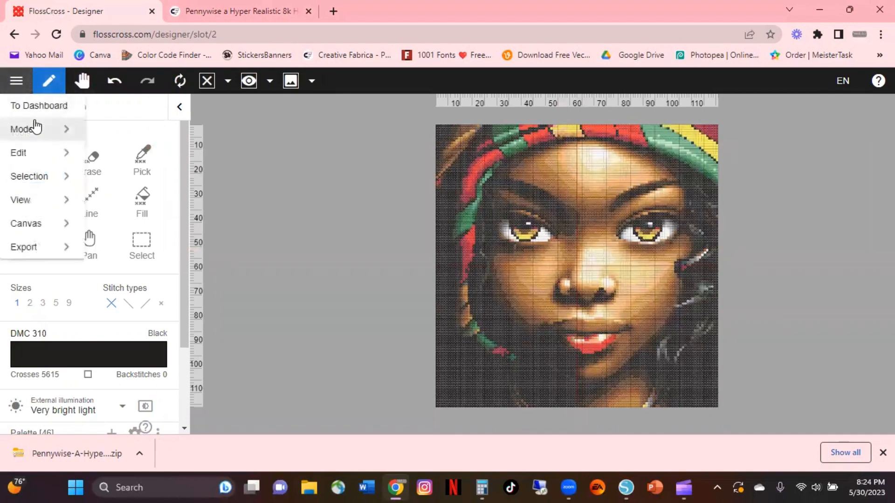
{"action": "left_click", "coordinate": [34, 111]}
{"action": "scroll", "coordinate": [429, 239], "scroll_direction": "down", "scroll_amount": 5}
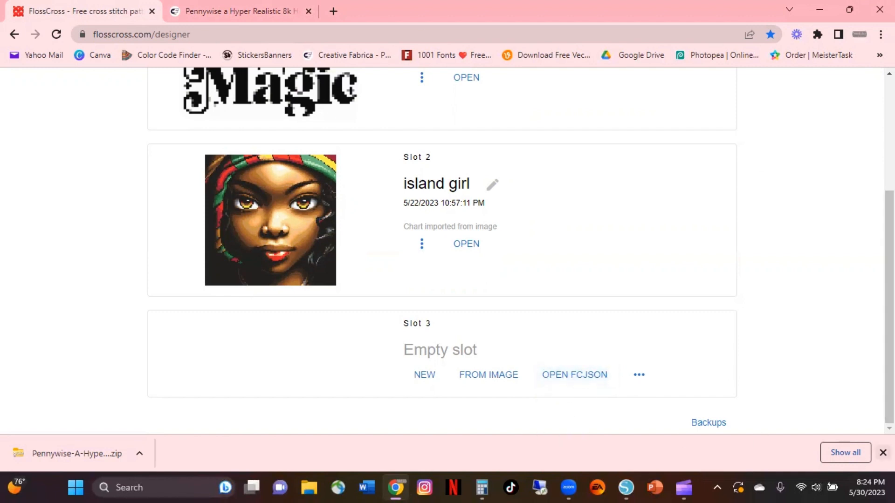
- Start a new chart from an image in the empty Slot 3, using the PNG from the extracted Pennywise folder in Downloads
{"action": "left_click", "coordinate": [883, 453]}
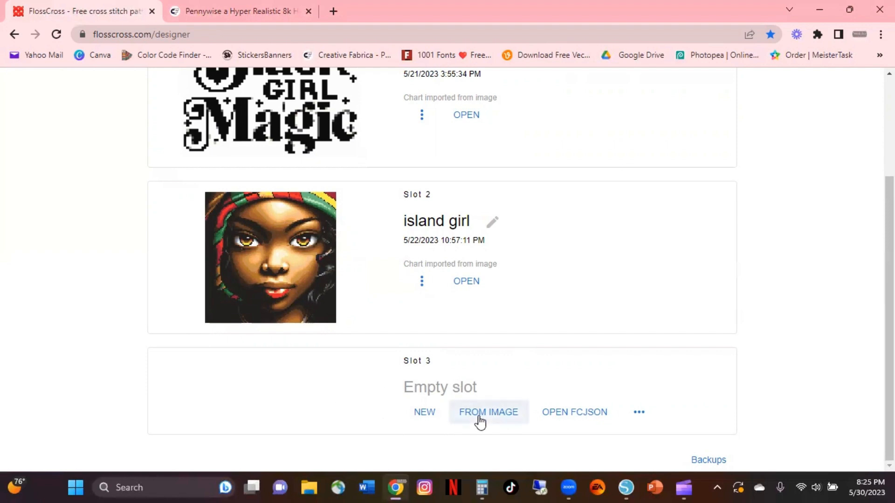
{"action": "left_click", "coordinate": [480, 423]}
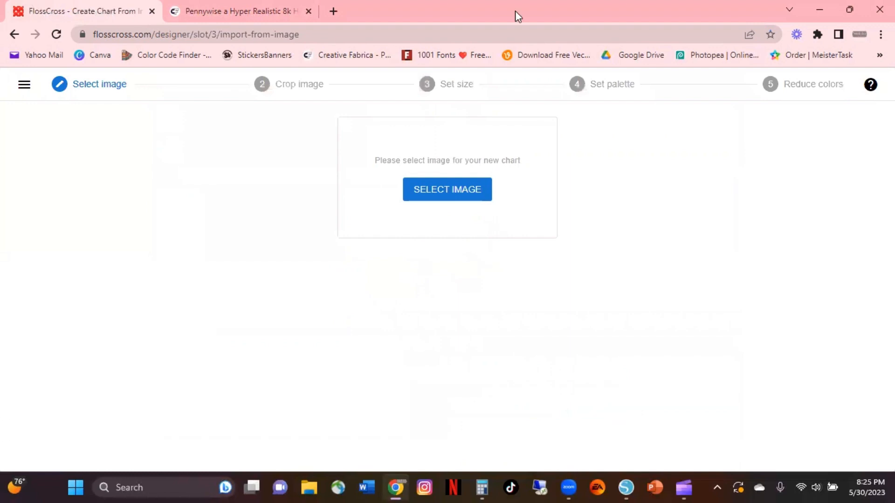
{"action": "left_click", "coordinate": [411, 193]}
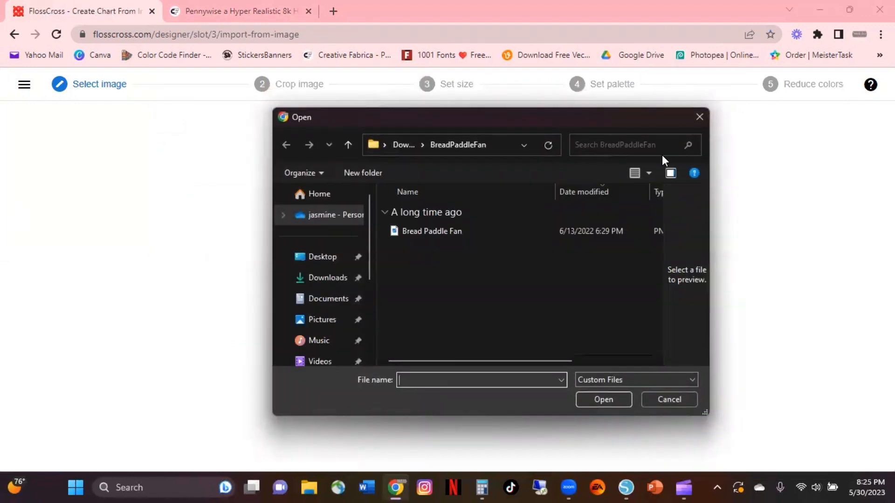
{"action": "left_click", "coordinate": [320, 279]}
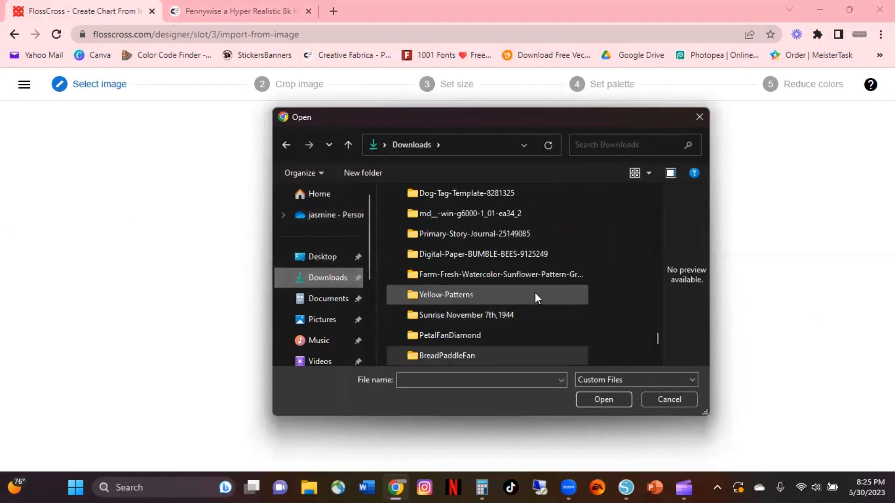
{"action": "scroll", "coordinate": [523, 290], "scroll_direction": "up", "scroll_amount": 15}
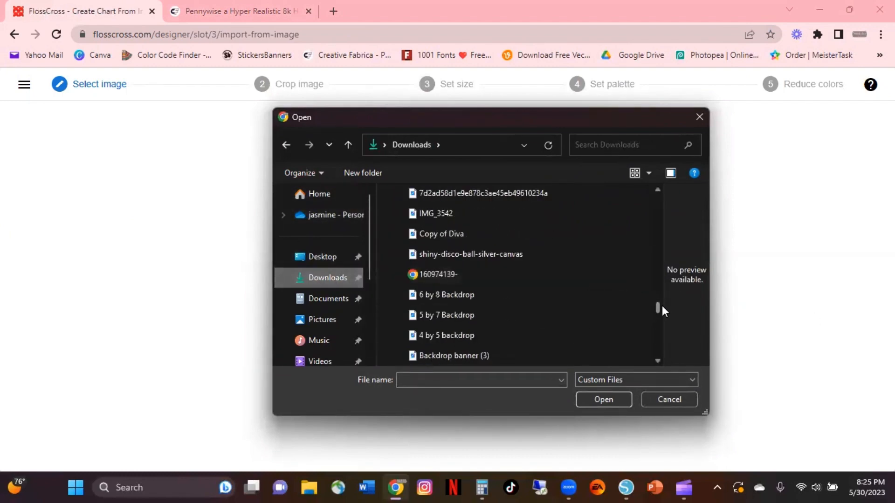
{"action": "left_click_drag", "start_coordinate": [662, 307], "coordinate": [662, 177]}
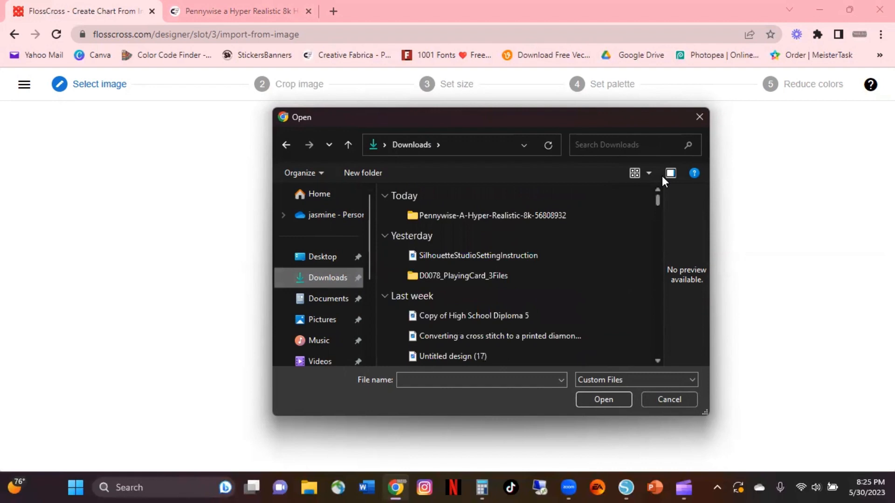
{"action": "double_click", "coordinate": [505, 215]}
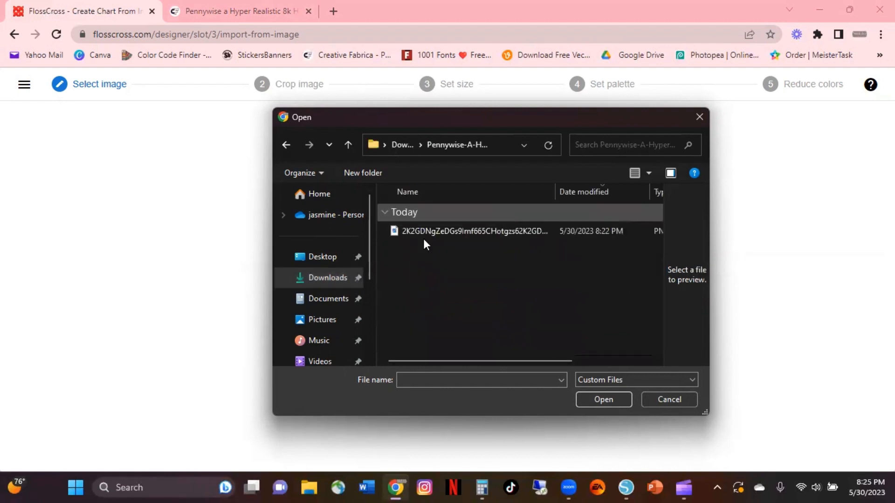
{"action": "left_click", "coordinate": [496, 235]}
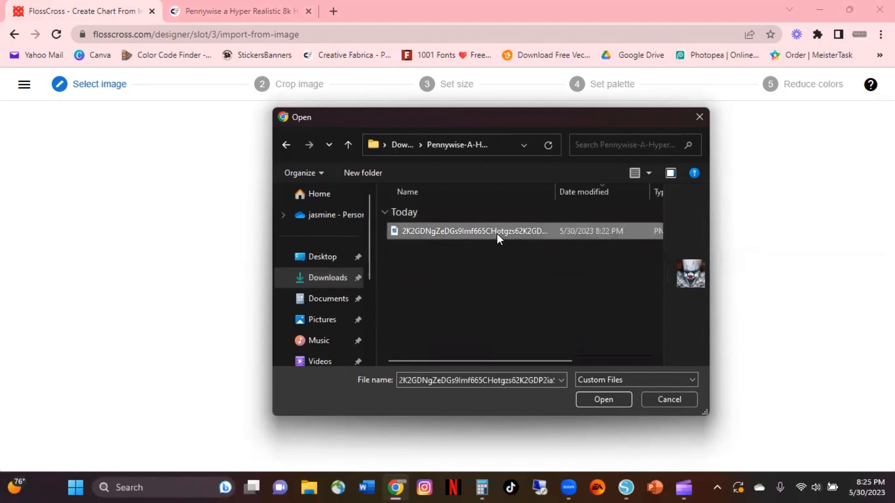
{"action": "double_click", "coordinate": [497, 233]}
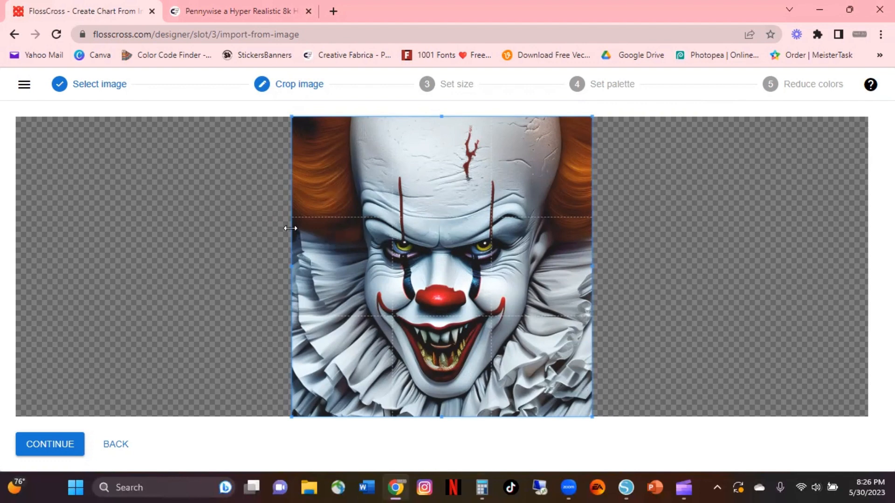
- Discard the mistaken crop area by returning to image selection and loading the Pennywise PNG again
{"action": "left_click_drag", "start_coordinate": [290, 228], "coordinate": [312, 181]}
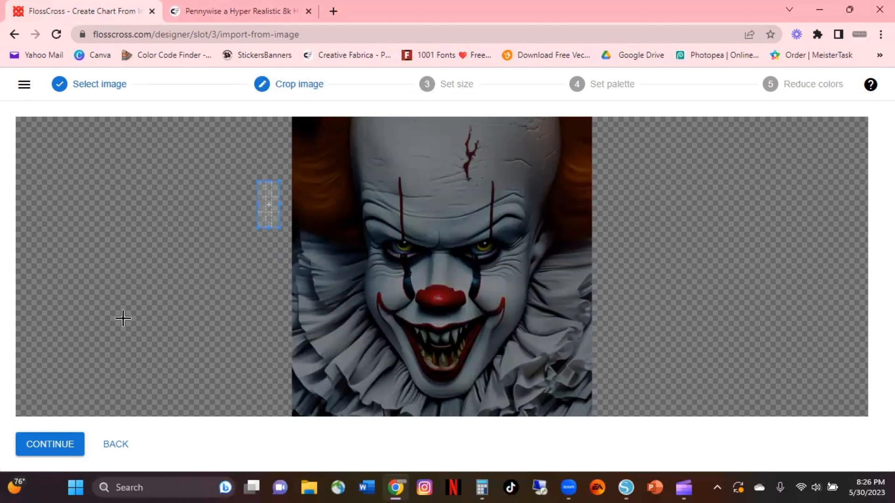
{"action": "left_click", "coordinate": [117, 448]}
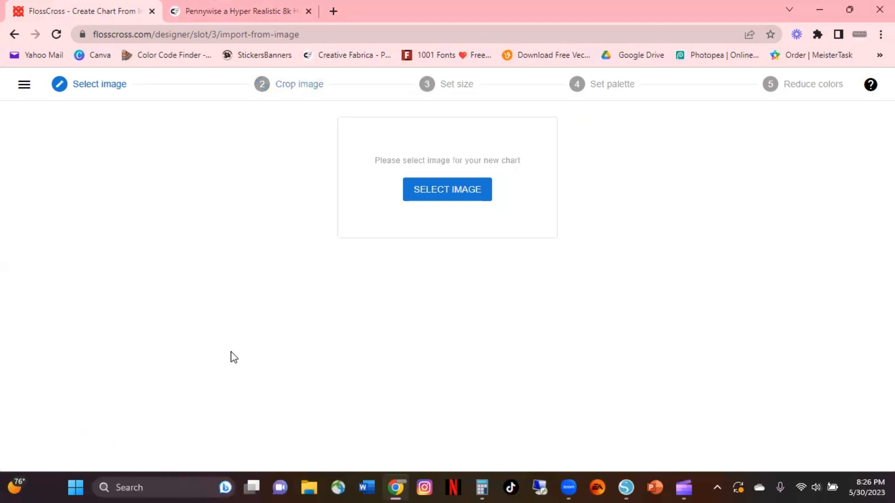
{"action": "left_click", "coordinate": [457, 189]}
{"action": "left_click", "coordinate": [435, 230]}
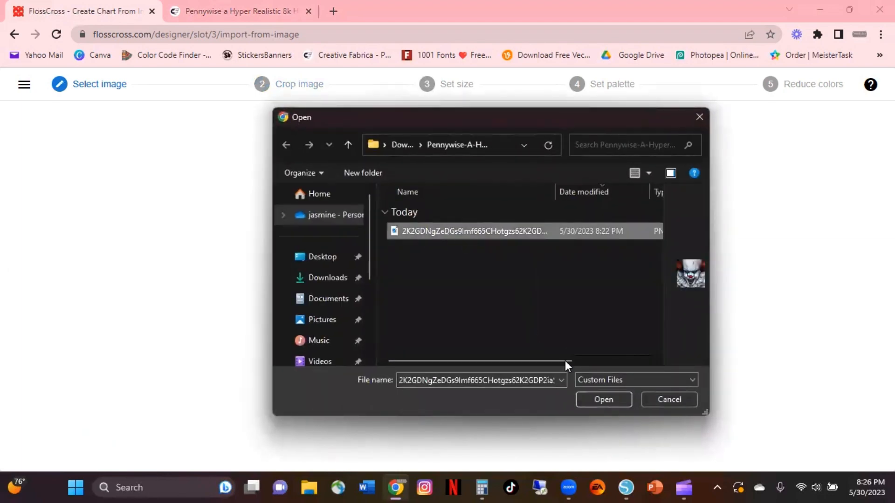
{"action": "left_click", "coordinate": [620, 401]}
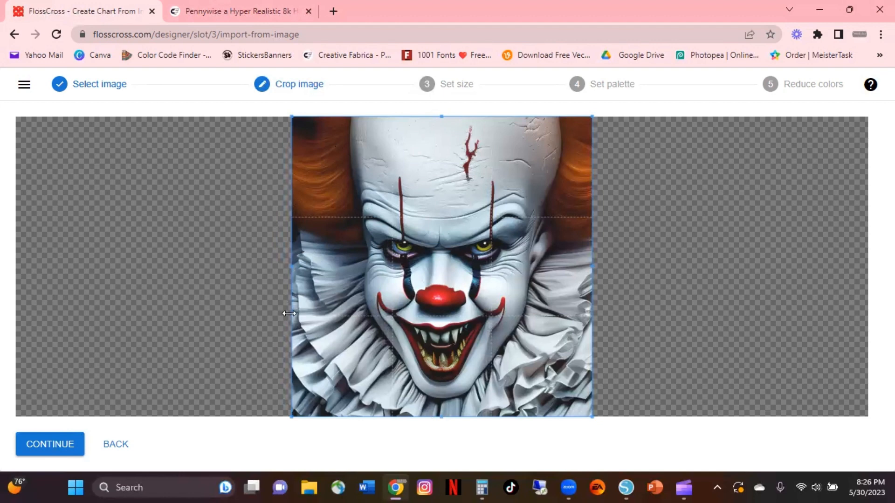
- Align the crop area's left edge with the edge of the Pennywise picture and continue to the chart size stage
{"action": "left_click_drag", "start_coordinate": [291, 313], "coordinate": [235, 314]}
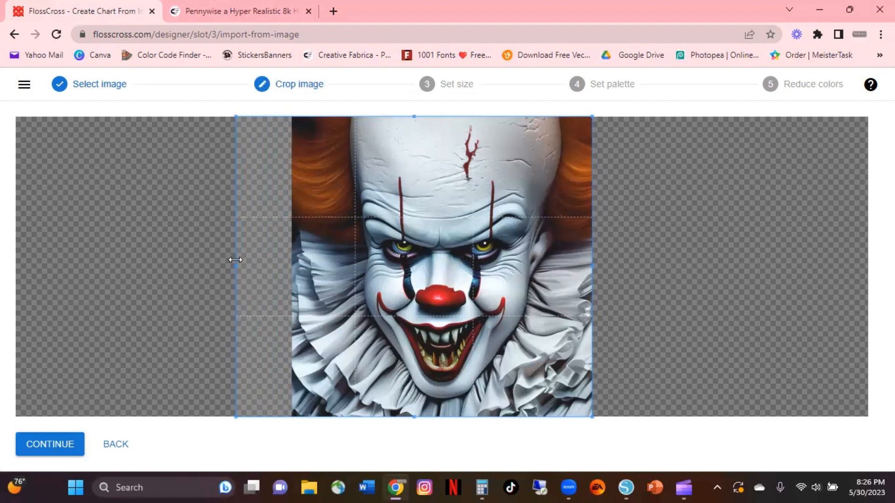
{"action": "left_click_drag", "start_coordinate": [235, 261], "coordinate": [288, 266]}
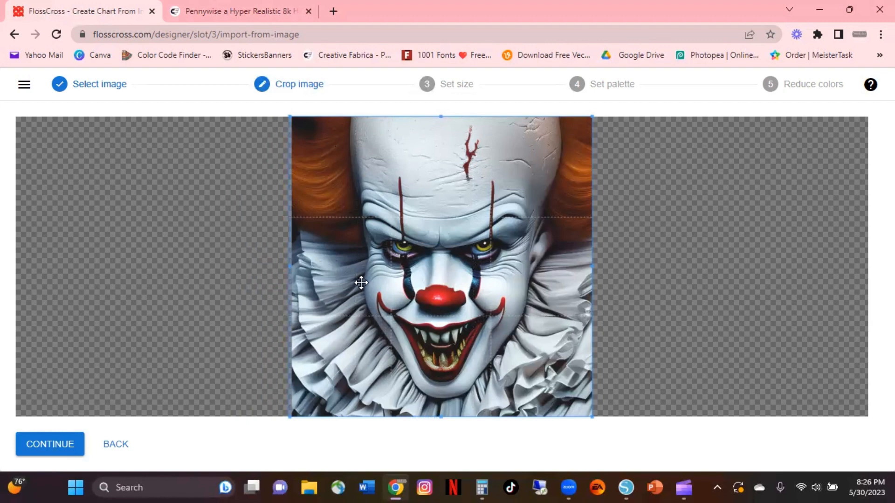
{"action": "mouse_move", "coordinate": [289, 264]}
{"action": "left_mouse_down"}
{"action": "mouse_move", "coordinate": [345, 263]}
{"action": "mouse_move", "coordinate": [282, 255]}
{"action": "mouse_move", "coordinate": [292, 255]}
{"action": "left_mouse_up"}
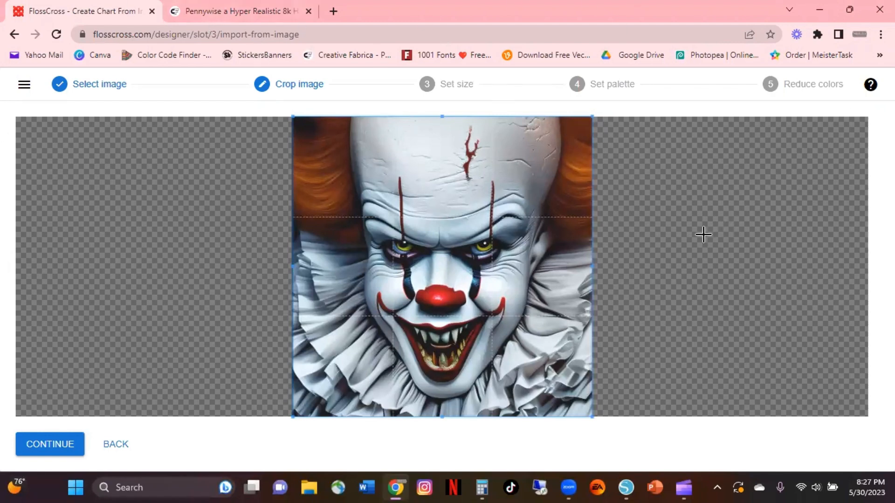
{"action": "left_click", "coordinate": [44, 450]}
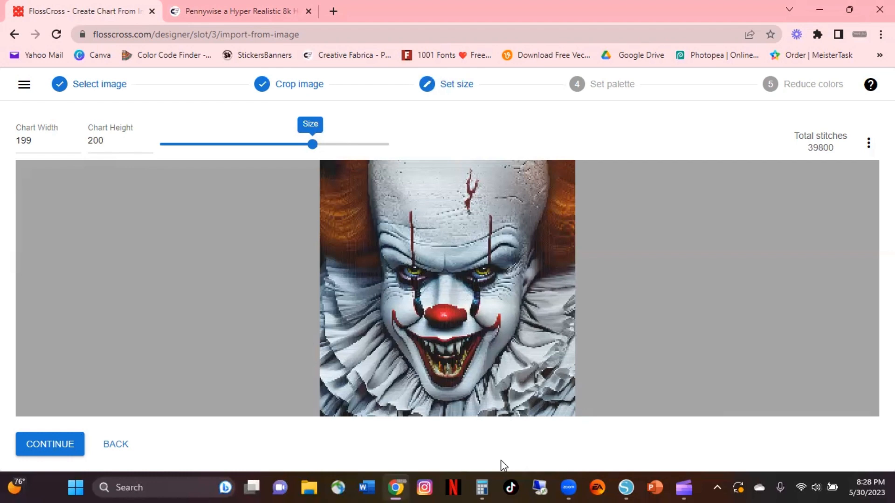
- Switch to Calculator, move it beside the picture and divide the chart width of 199 by 8
{"action": "left_click", "coordinate": [481, 488]}
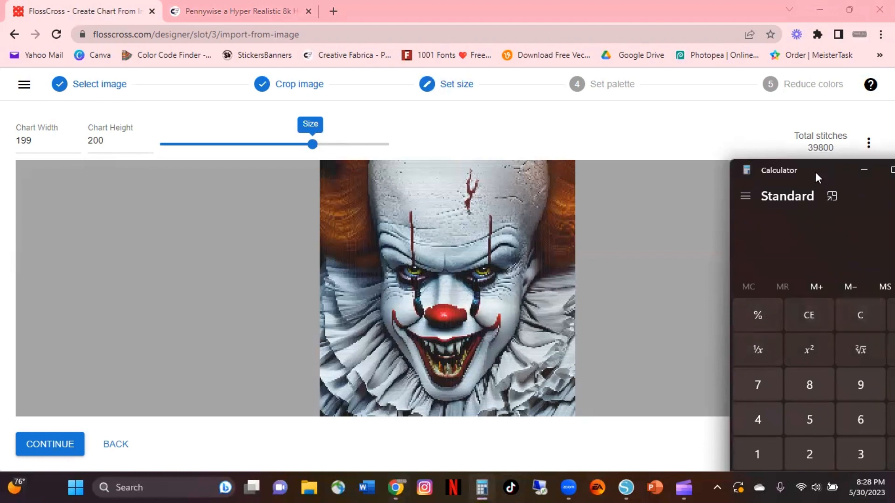
{"action": "left_click_drag", "start_coordinate": [813, 174], "coordinate": [756, 122]}
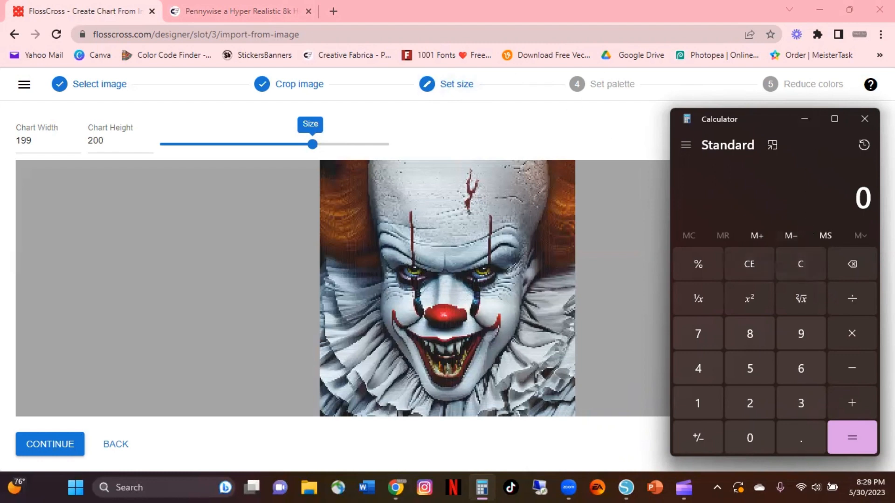
{"action": "type", "text": "199"}
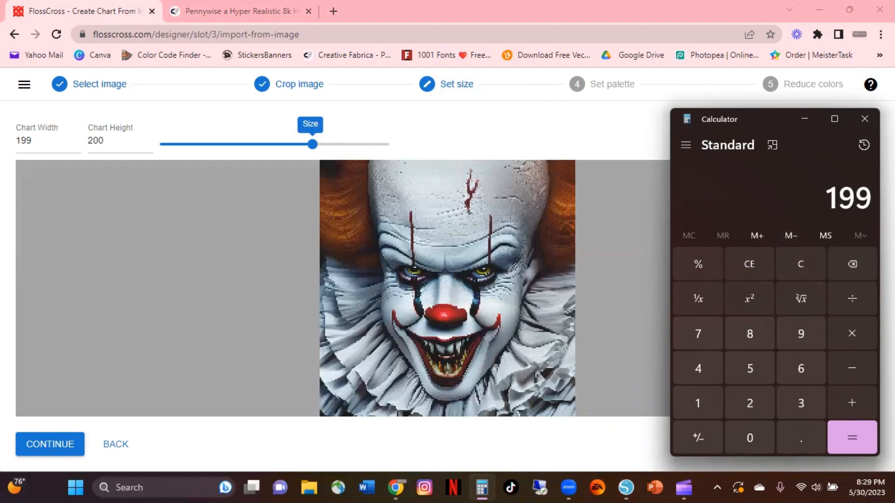
{"action": "key", "text": "slash"}
{"action": "type", "text": "3"}
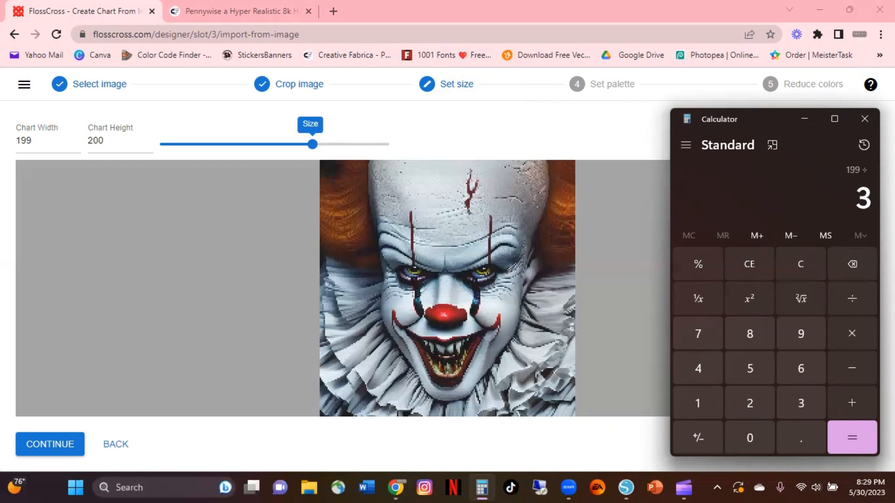
{"action": "key", "text": "BackSpace"}
{"action": "type", "text": "8"}
{"action": "key", "text": "Return"}
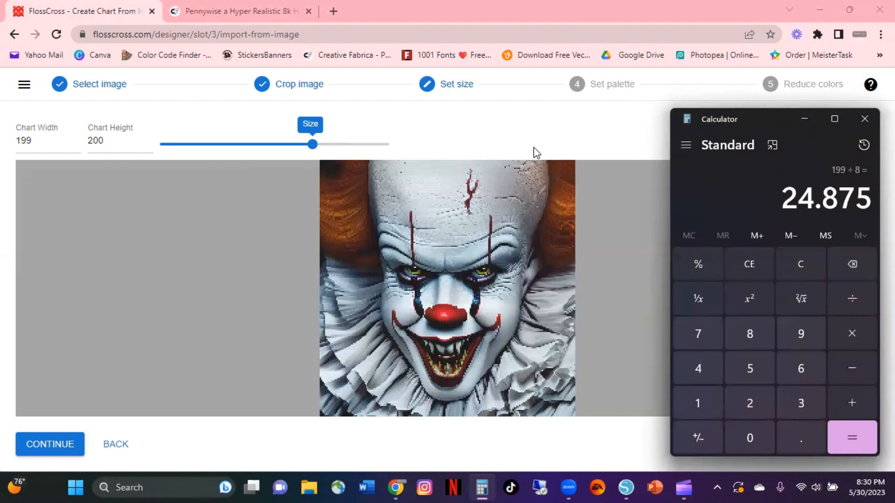
- Clear the calculation, divide the chart height of 200 by 8, and return to FlossCross
{"action": "left_click", "coordinate": [804, 265]}
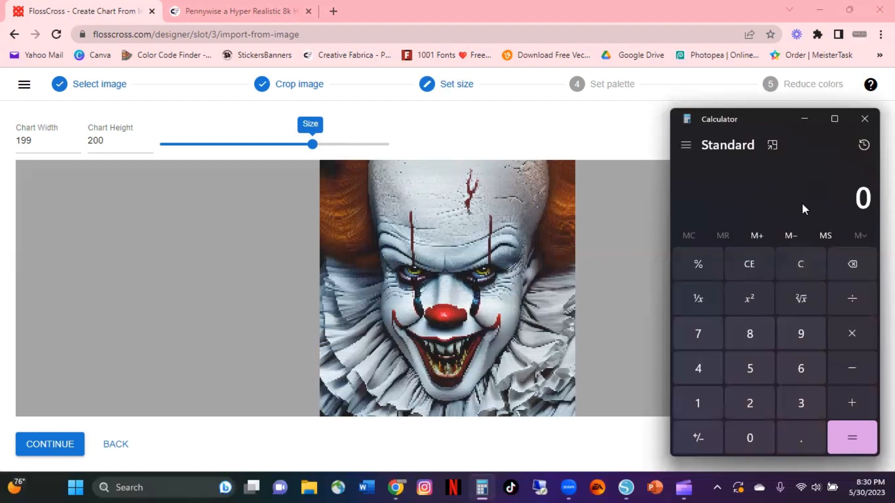
{"action": "type", "text": "200"}
{"action": "key", "text": "slash"}
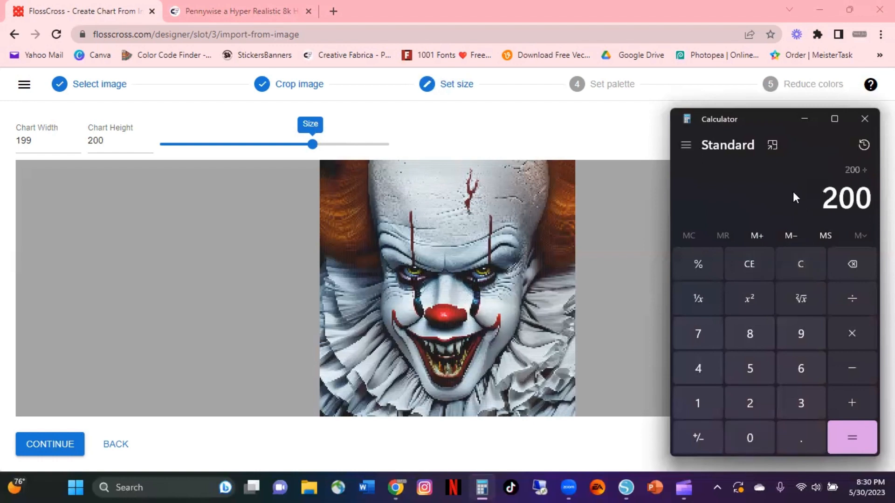
{"action": "type", "text": "8"}
{"action": "key", "text": "Return"}
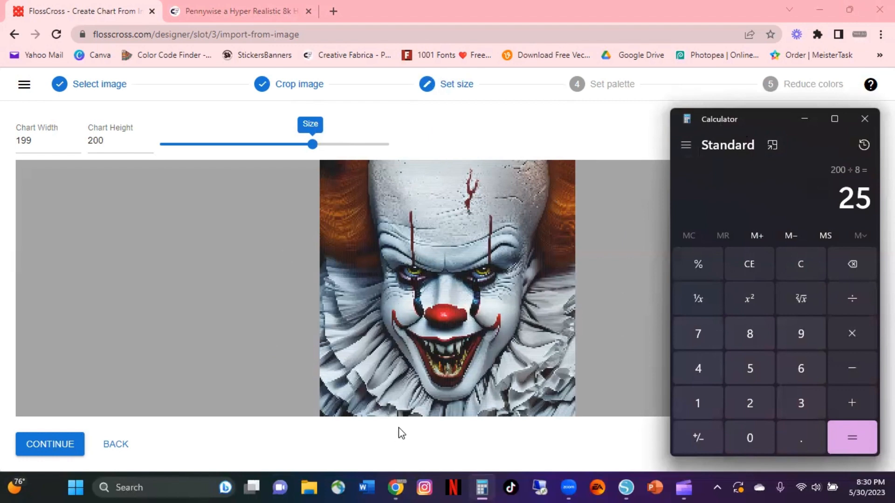
{"action": "left_click", "coordinate": [636, 381]}
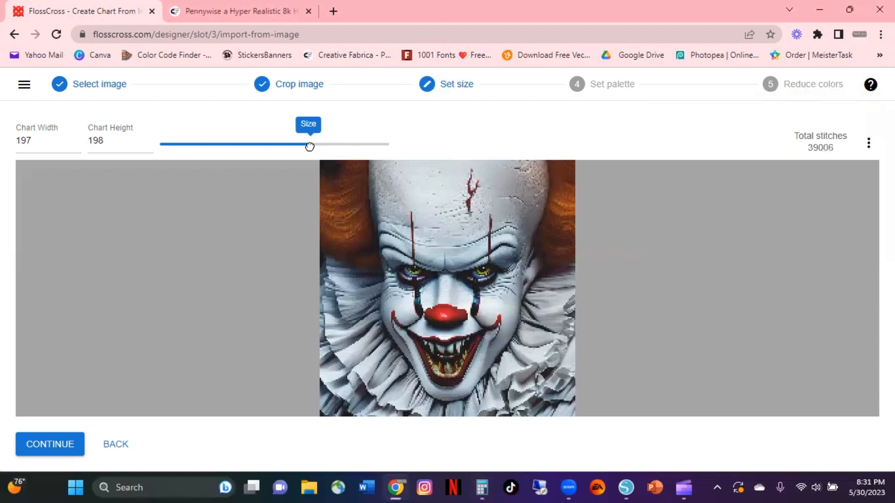
- Set the chart size to 199 by 200 stitches and continue to the palette stage
{"action": "mouse_move", "coordinate": [309, 146]}
{"action": "left_mouse_down"}
{"action": "mouse_move", "coordinate": [256, 139]}
{"action": "mouse_move", "coordinate": [322, 150]}
{"action": "mouse_move", "coordinate": [410, 145]}
{"action": "mouse_move", "coordinate": [413, 156]}
{"action": "mouse_move", "coordinate": [387, 144]}
{"action": "mouse_move", "coordinate": [312, 145]}
{"action": "left_mouse_up"}
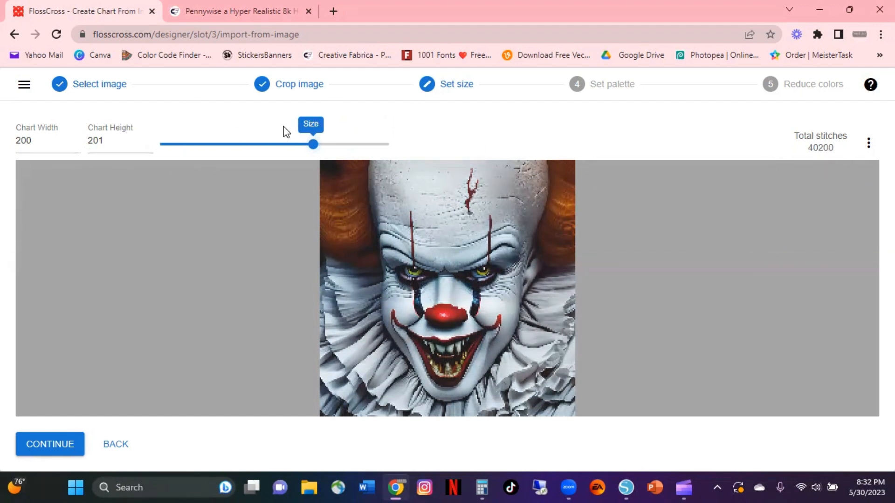
{"action": "left_click_drag", "start_coordinate": [314, 144], "coordinate": [313, 144]}
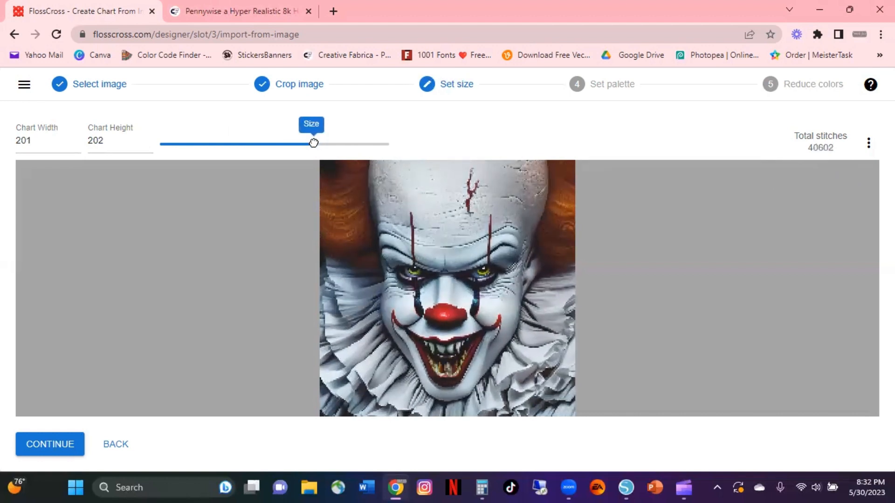
{"action": "left_click", "coordinate": [42, 143]}
{"action": "left_click", "coordinate": [76, 144]}
{"action": "left_click", "coordinate": [76, 144]}
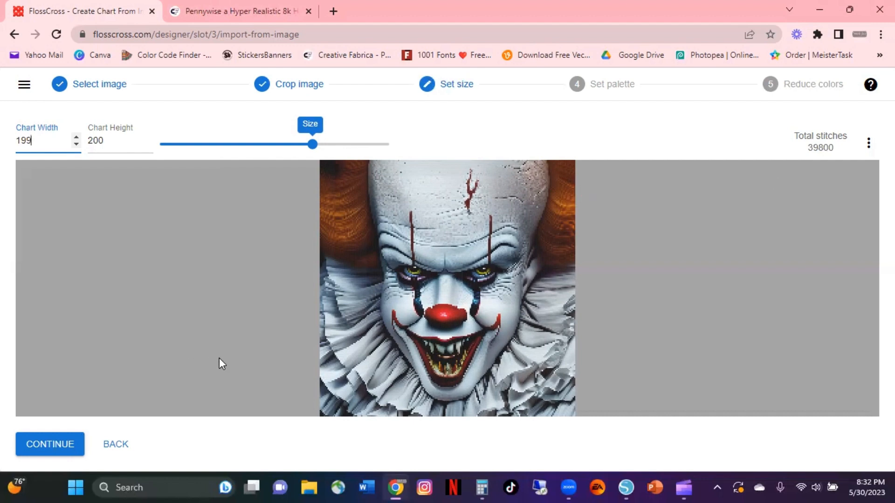
{"action": "left_click", "coordinate": [41, 446]}
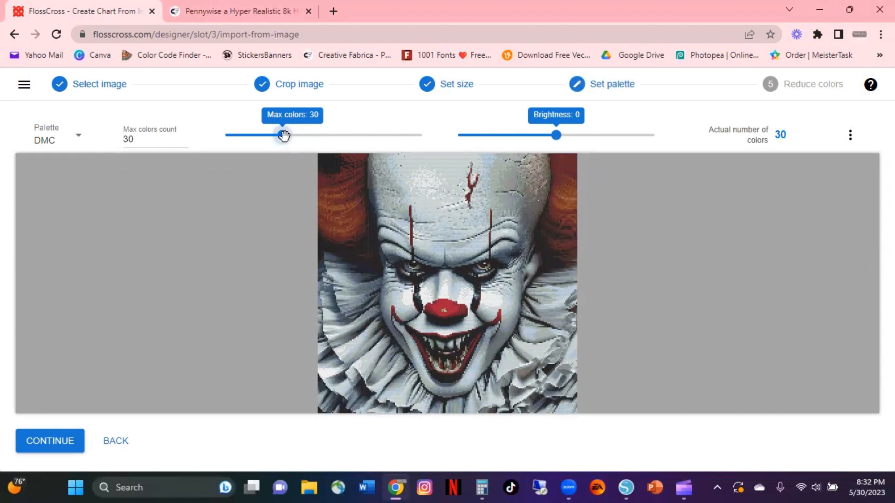
- Raise the image brightness to 52 and set the maximum number of colors to 60
{"action": "left_click_drag", "start_coordinate": [284, 135], "coordinate": [423, 135]}
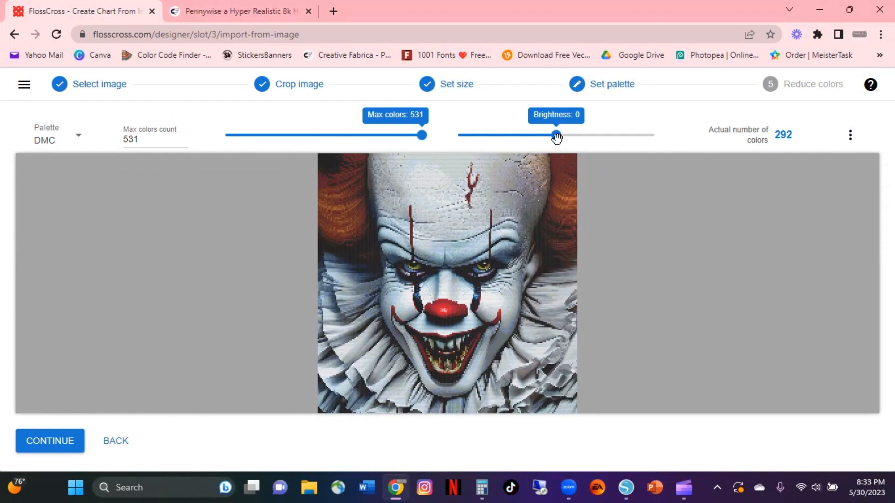
{"action": "left_click_drag", "start_coordinate": [556, 136], "coordinate": [620, 140]}
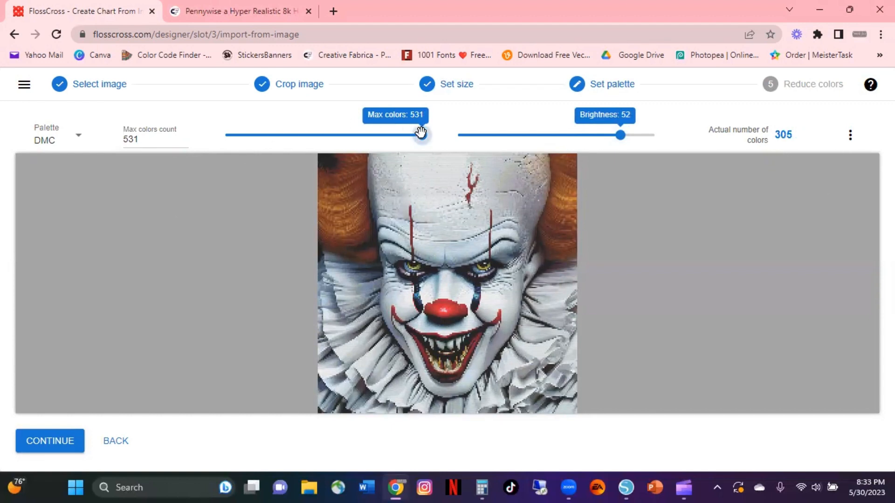
{"action": "left_click_drag", "start_coordinate": [422, 135], "coordinate": [322, 136]}
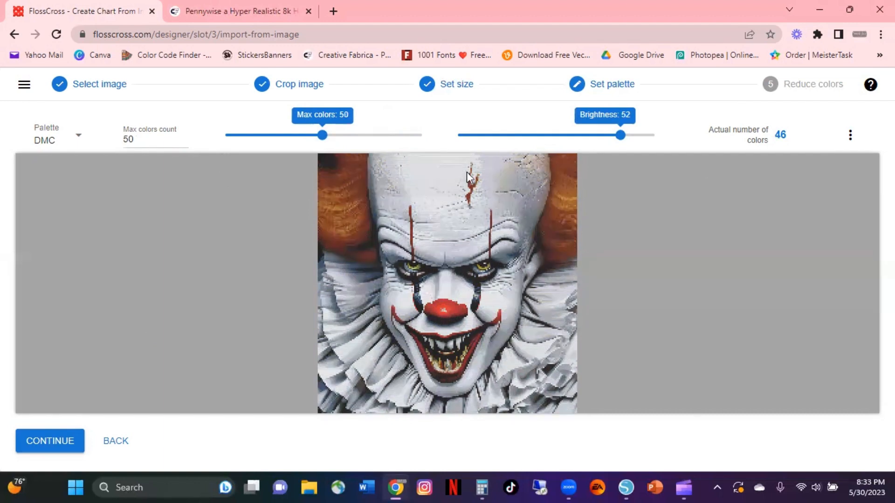
{"action": "left_click_drag", "start_coordinate": [340, 233], "coordinate": [346, 255]}
{"action": "mouse_move", "coordinate": [430, 276]}
{"action": "left_mouse_down"}
{"action": "mouse_move", "coordinate": [420, 248]}
{"action": "mouse_move", "coordinate": [417, 264]}
{"action": "left_mouse_up"}
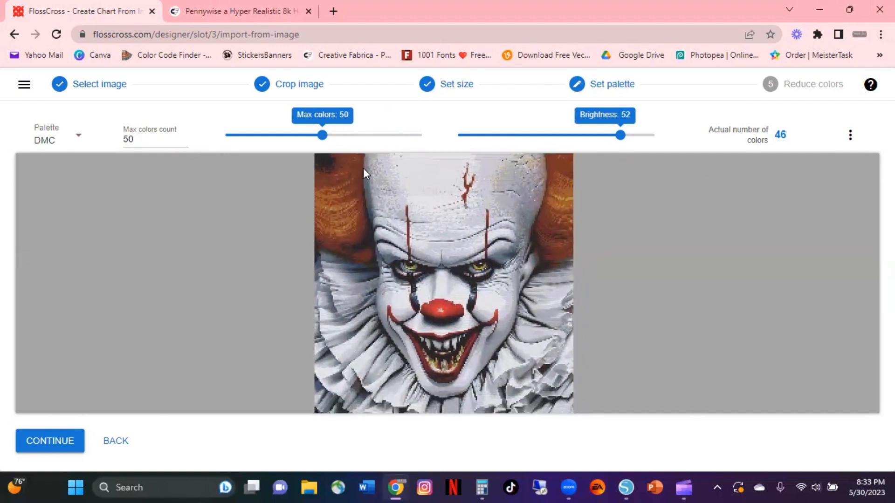
{"action": "mouse_move", "coordinate": [322, 136]}
{"action": "left_mouse_down"}
{"action": "mouse_move", "coordinate": [356, 135]}
{"action": "mouse_move", "coordinate": [300, 142]}
{"action": "mouse_move", "coordinate": [325, 136]}
{"action": "left_mouse_up"}
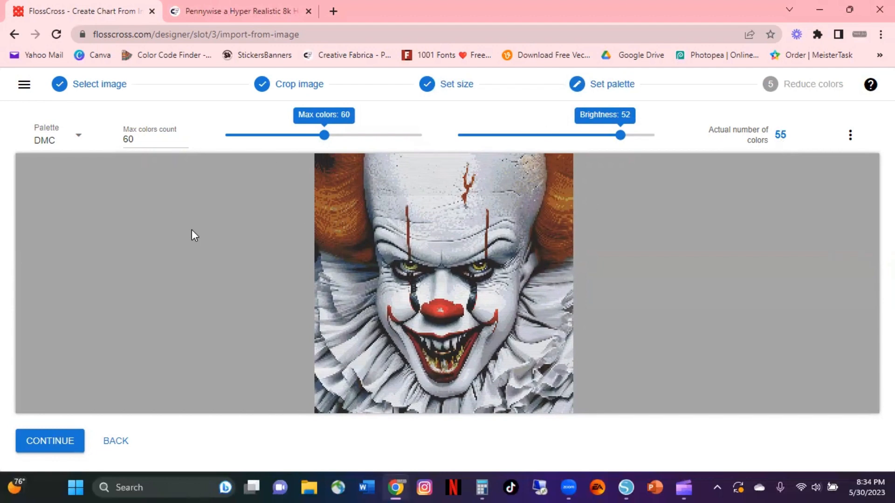
- Keep the DMC thread palette and continue to the color reduction stage
{"action": "left_click", "coordinate": [77, 143]}
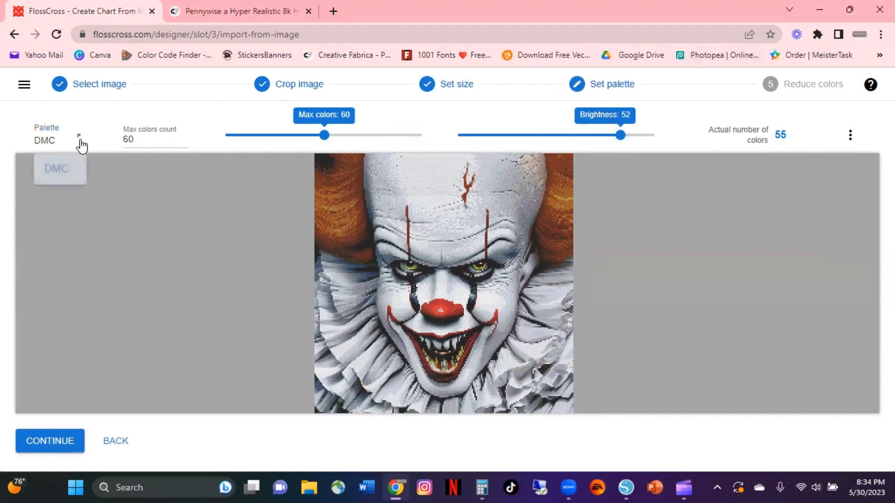
{"action": "left_click", "coordinate": [69, 180]}
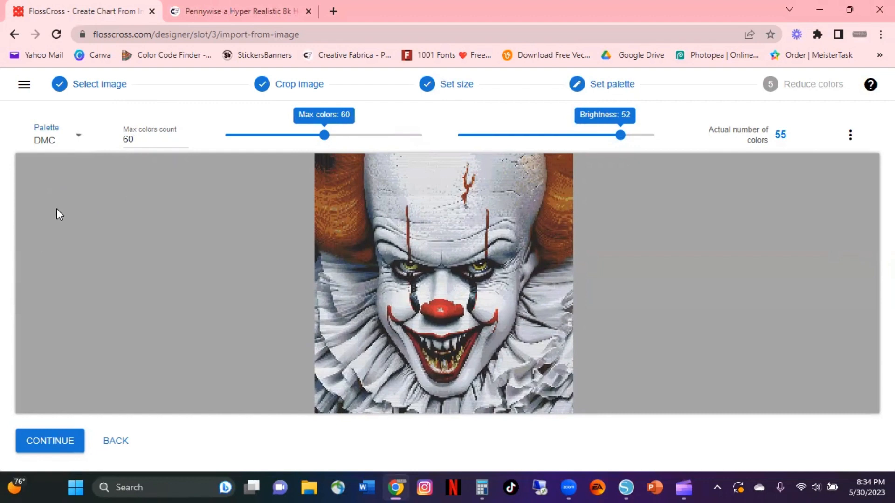
{"action": "left_click", "coordinate": [37, 137]}
{"action": "left_click", "coordinate": [30, 447]}
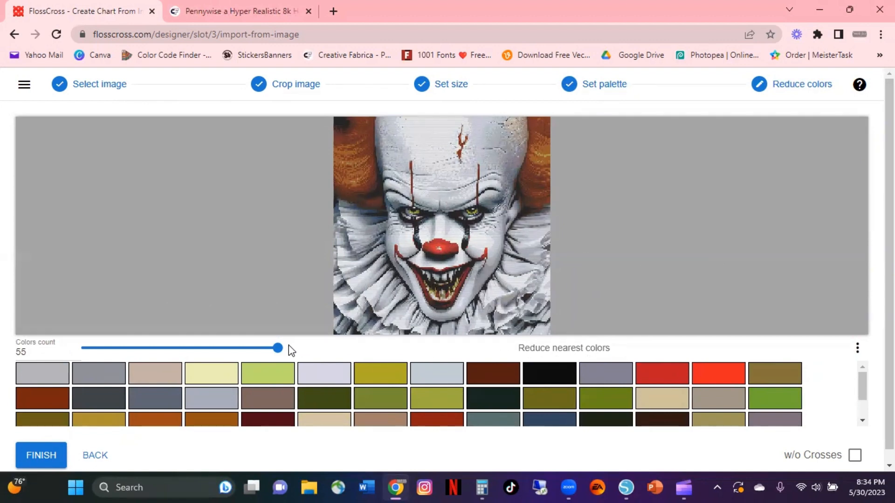
- Try reducing the color count to 43 and restore it to 55
{"action": "mouse_move", "coordinate": [282, 345]}
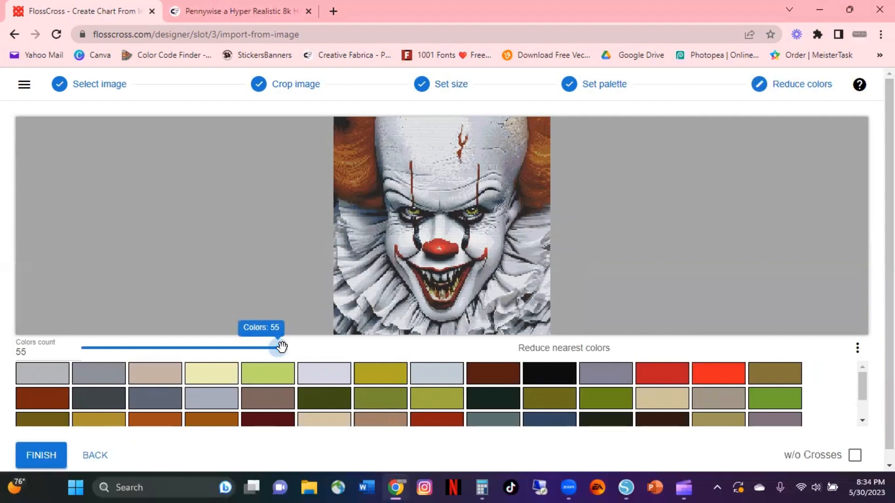
{"action": "left_click_drag", "start_coordinate": [282, 347], "coordinate": [271, 349]}
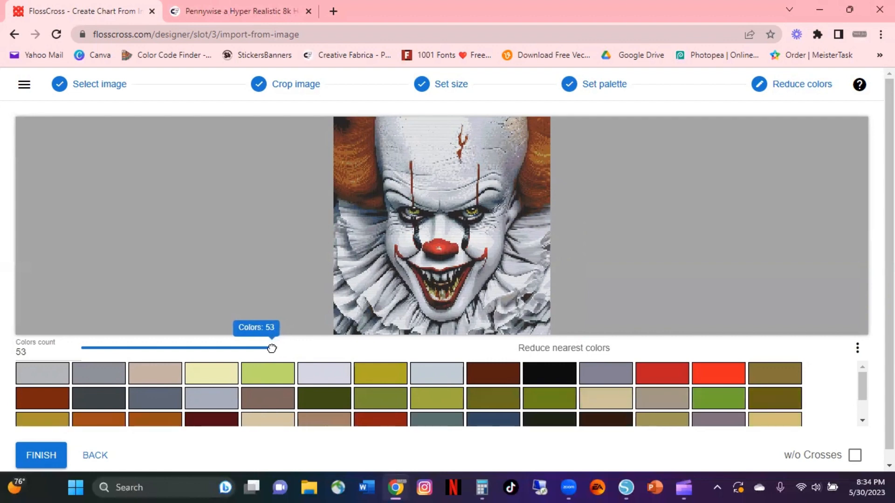
{"action": "left_click_drag", "start_coordinate": [272, 349], "coordinate": [234, 349]}
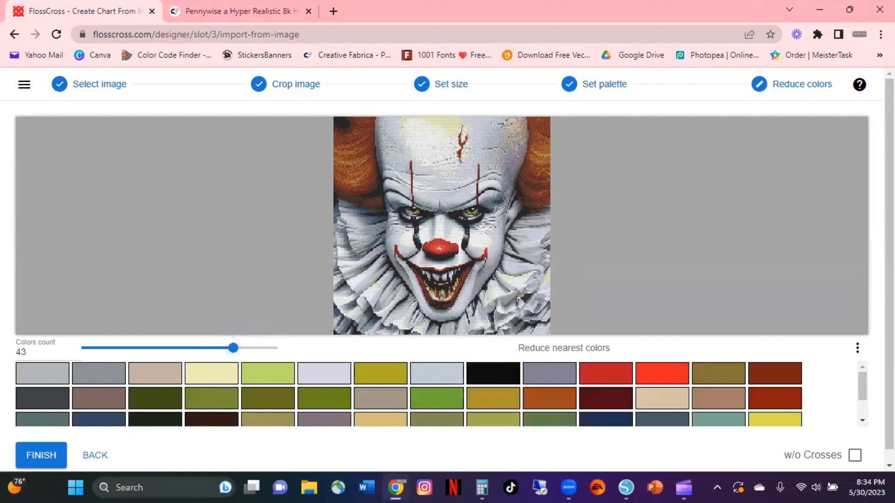
{"action": "mouse_move", "coordinate": [227, 348]}
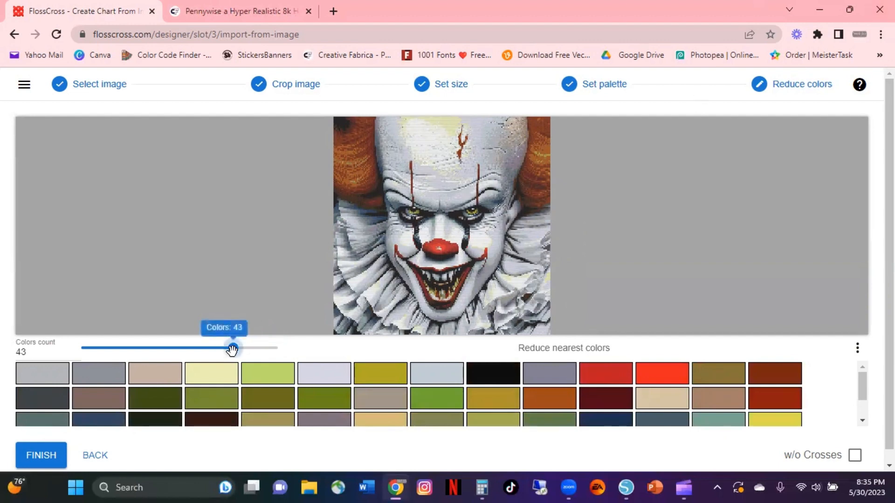
{"action": "left_click_drag", "start_coordinate": [233, 350], "coordinate": [322, 353]}
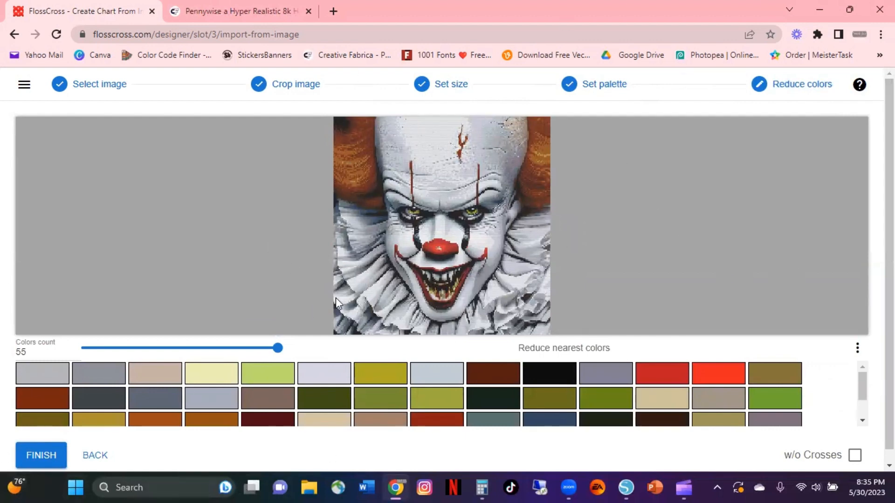
- Examine the DMC thread numbers of one tan swatch and the first eight swatches in the palette's first row
{"action": "left_click", "coordinate": [671, 401]}
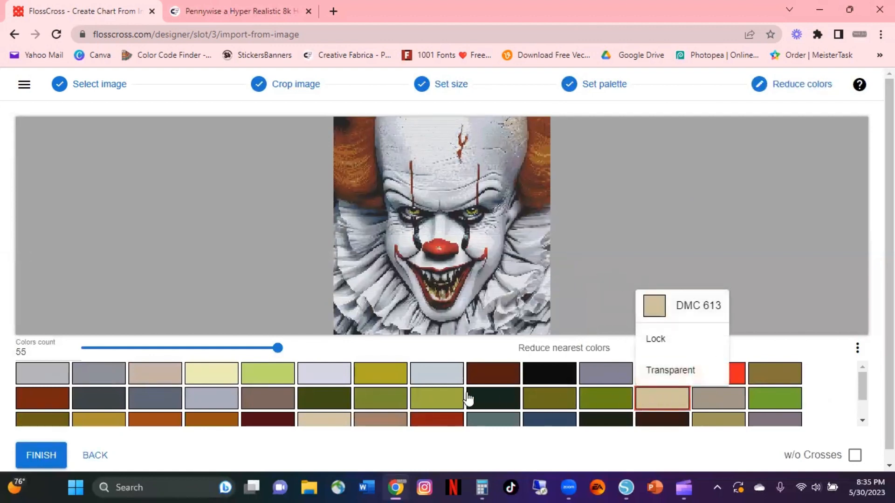
{"action": "left_click", "coordinate": [21, 381]}
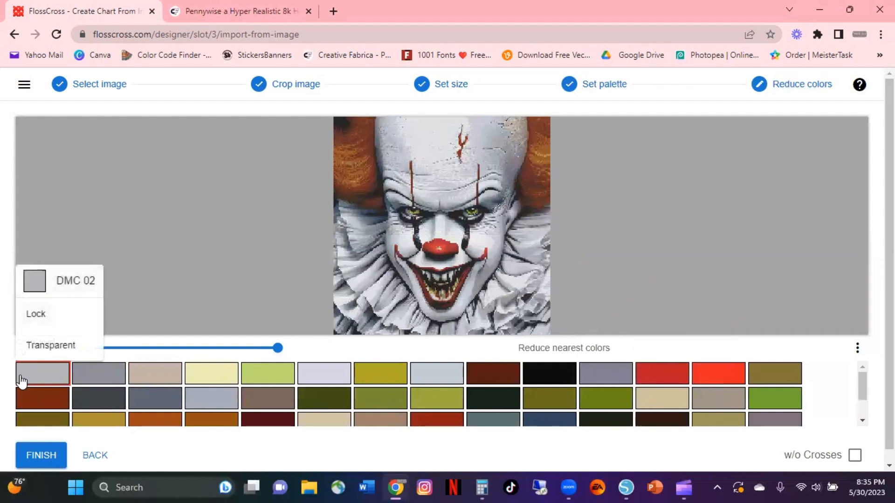
{"action": "left_click", "coordinate": [120, 380]}
{"action": "left_click", "coordinate": [160, 379]}
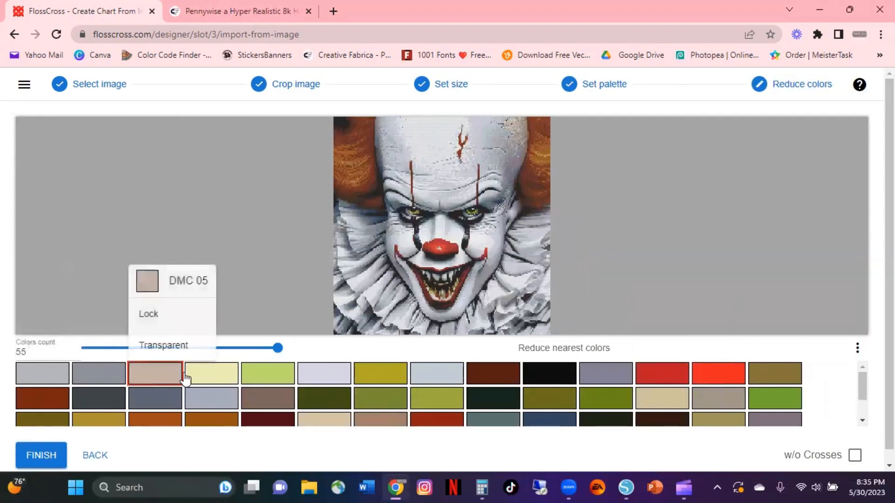
{"action": "left_click", "coordinate": [212, 377]}
{"action": "left_click", "coordinate": [282, 376]}
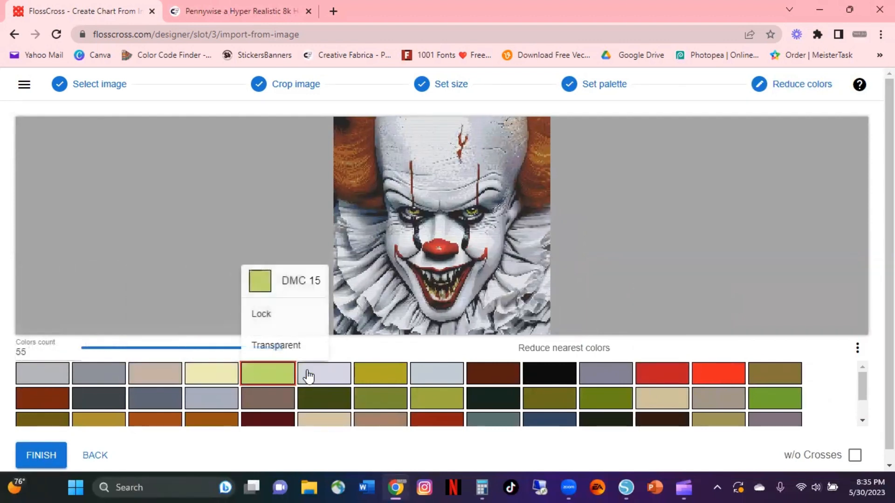
{"action": "left_click", "coordinate": [339, 375]}
{"action": "left_click", "coordinate": [403, 373]}
{"action": "left_click", "coordinate": [438, 373]}
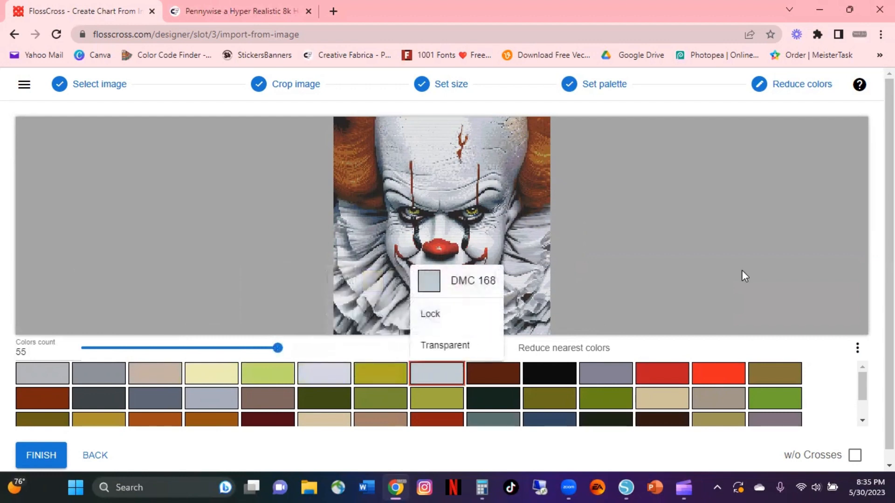
{"action": "left_click", "coordinate": [346, 373]}
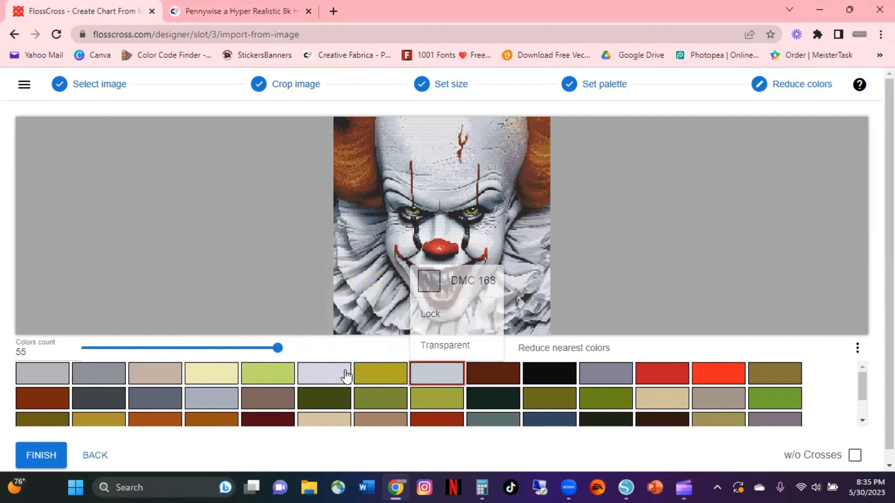
{"action": "left_click", "coordinate": [281, 376]}
{"action": "left_click", "coordinate": [205, 380]}
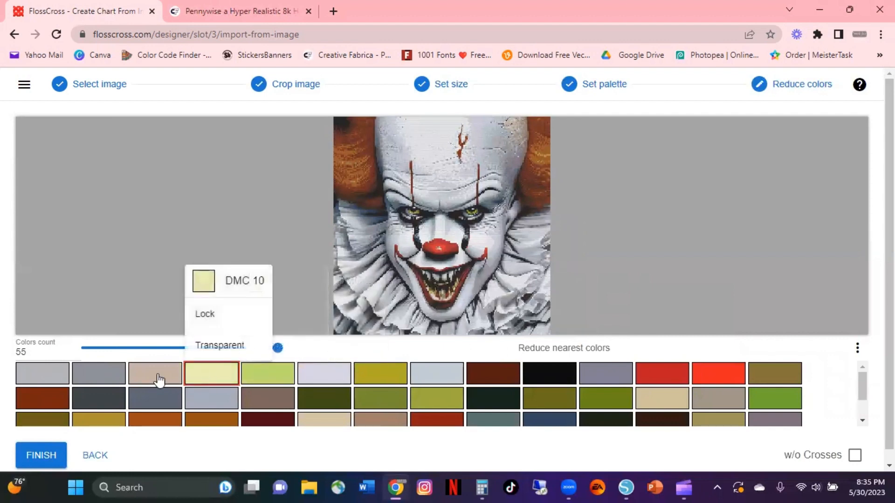
{"action": "left_click", "coordinate": [155, 376]}
{"action": "left_click", "coordinate": [99, 376]}
{"action": "left_click", "coordinate": [51, 372]}
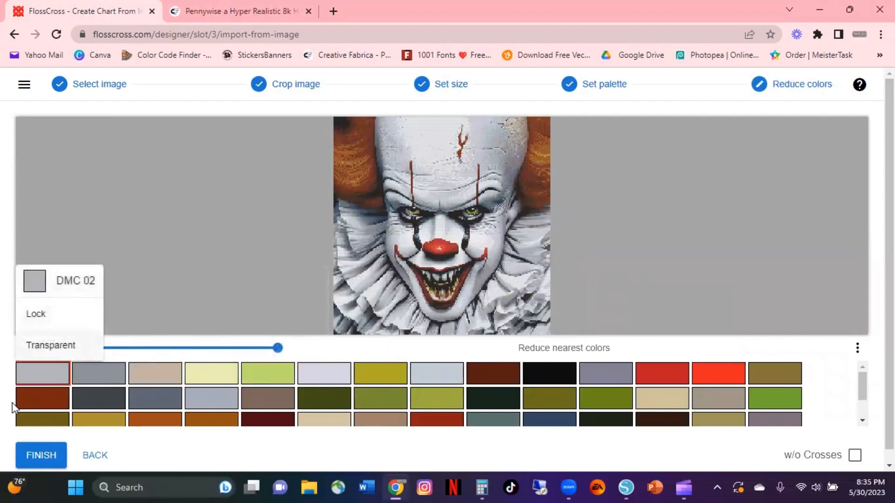
{"action": "left_click", "coordinate": [140, 466]}
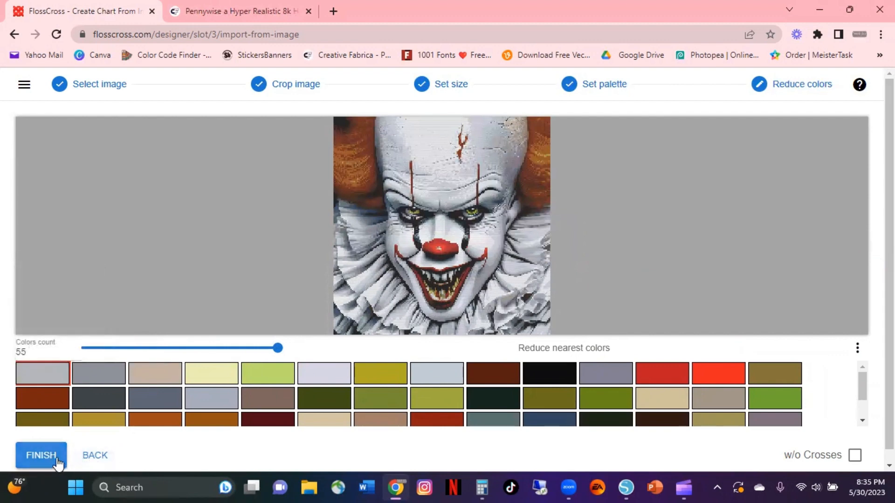
- Finish the image import with 55 colors to generate the Pennywise stitch chart
{"action": "left_click", "coordinate": [42, 455]}
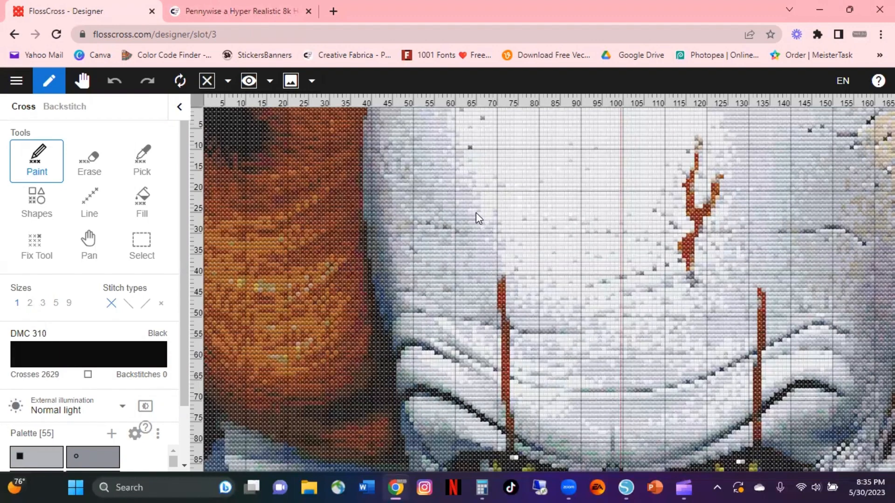
{"action": "scroll", "coordinate": [558, 217], "scroll_direction": "down", "scroll_amount": 3}
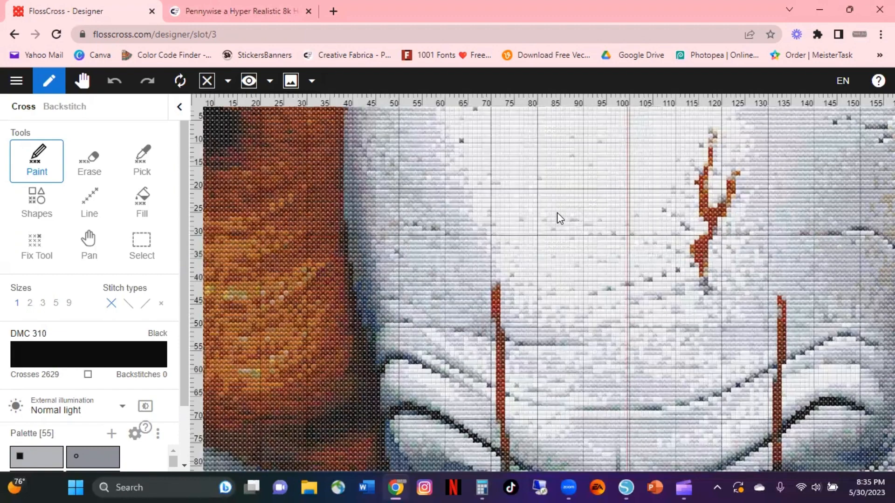
{"action": "scroll", "coordinate": [559, 219], "scroll_direction": "down", "scroll_amount": 2}
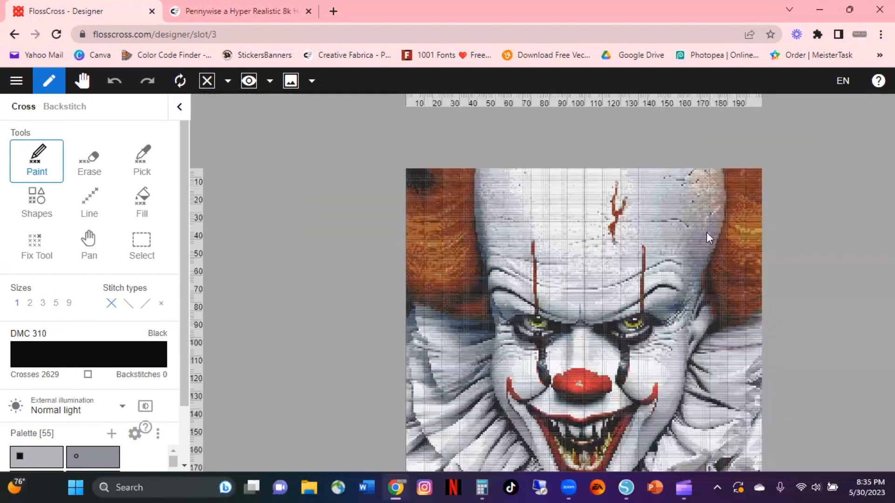
- Examine the forehead stitches up close and the whole chart from a distance
{"action": "scroll", "coordinate": [564, 264], "scroll_direction": "up", "scroll_amount": 1}
{"action": "scroll", "coordinate": [563, 265], "scroll_direction": "up", "scroll_amount": 3}
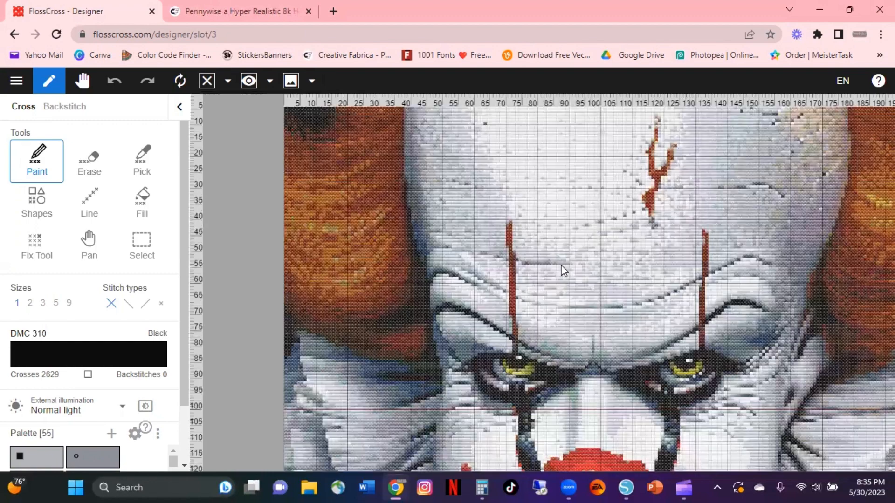
{"action": "scroll", "coordinate": [550, 272], "scroll_direction": "up", "scroll_amount": 3}
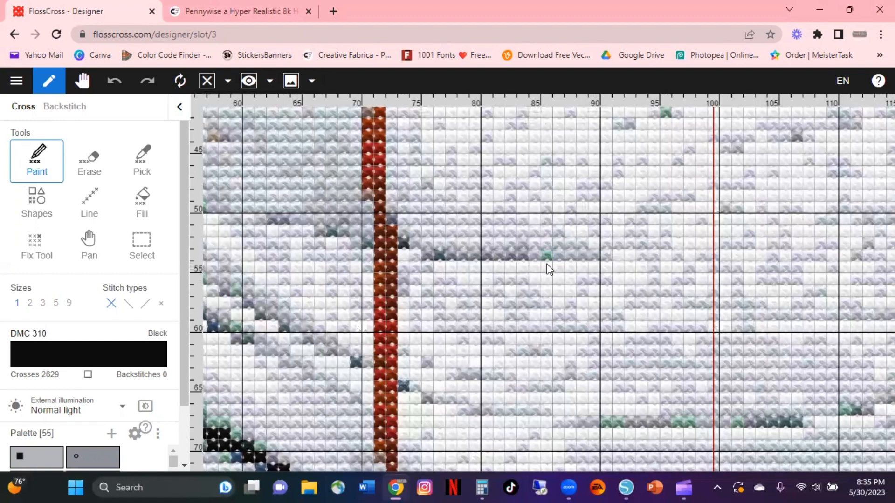
{"action": "scroll", "coordinate": [549, 269], "scroll_direction": "up", "scroll_amount": 3}
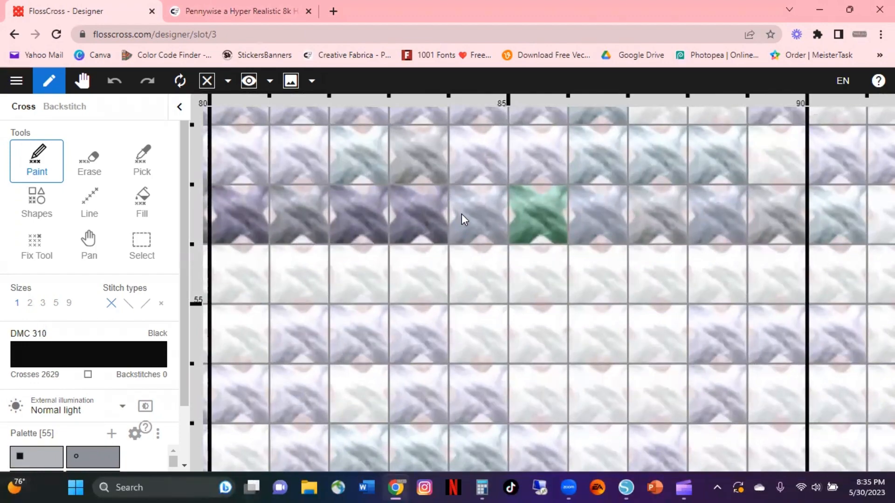
{"action": "scroll", "coordinate": [462, 214], "scroll_direction": "down", "scroll_amount": 2}
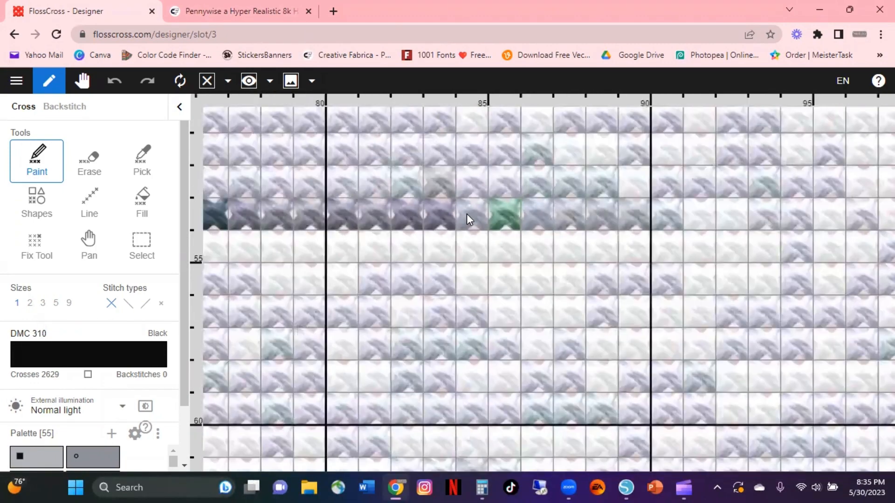
{"action": "scroll", "coordinate": [466, 213], "scroll_direction": "down", "scroll_amount": 5}
{"action": "scroll", "coordinate": [460, 217], "scroll_direction": "down", "scroll_amount": 2}
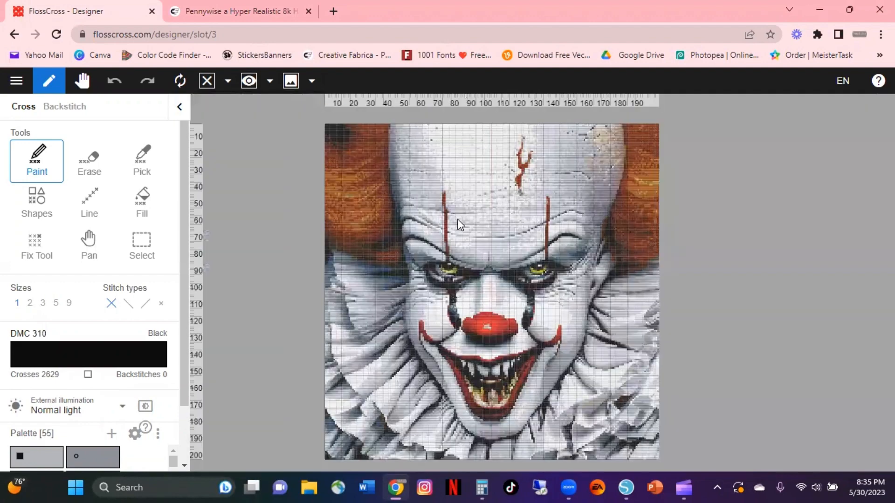
{"action": "scroll", "coordinate": [460, 225], "scroll_direction": "down", "scroll_amount": 2}
{"action": "scroll", "coordinate": [457, 223], "scroll_direction": "up", "scroll_amount": 4}
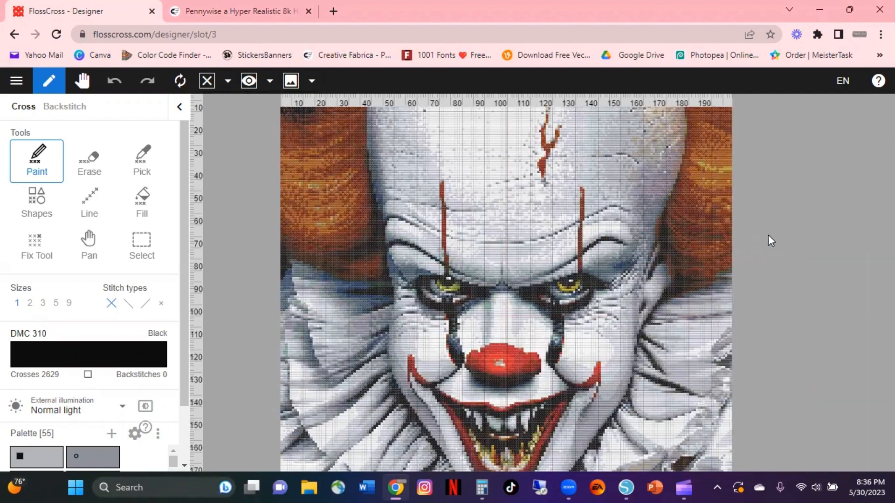
- Undo the stray black stitches painted on the forehead
{"action": "scroll", "coordinate": [603, 271], "scroll_direction": "up", "scroll_amount": 1}
{"action": "scroll", "coordinate": [667, 273], "scroll_direction": "down", "scroll_amount": 1}
{"action": "scroll", "coordinate": [664, 273], "scroll_direction": "down", "scroll_amount": 1}
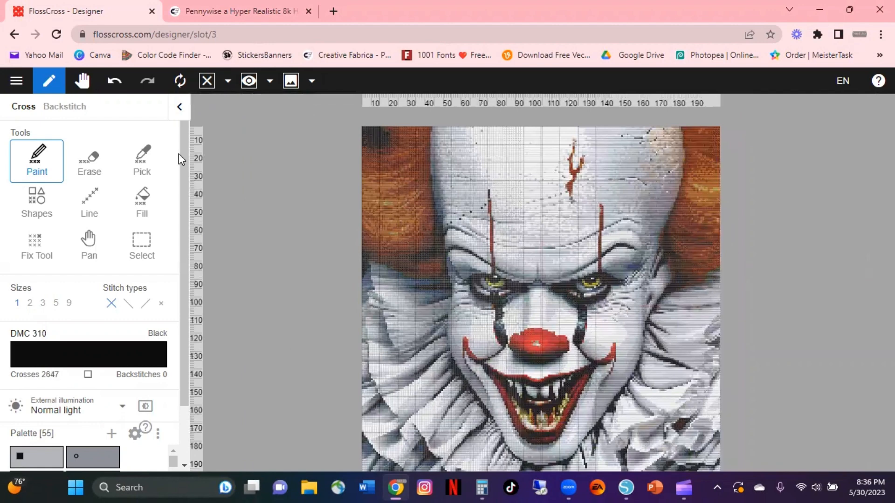
{"action": "left_click", "coordinate": [114, 80]}
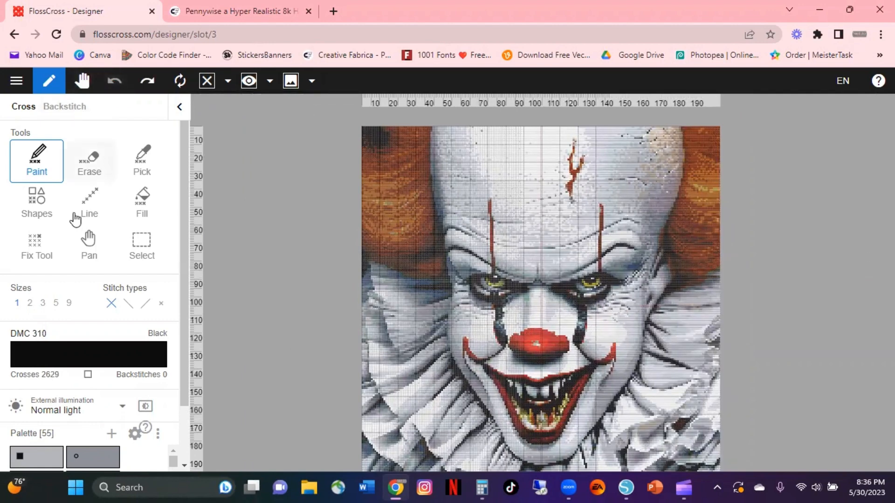
- Try the view-only mode, return to editing, and reposition the chart with the Pan tool
{"action": "left_click", "coordinate": [89, 242]}
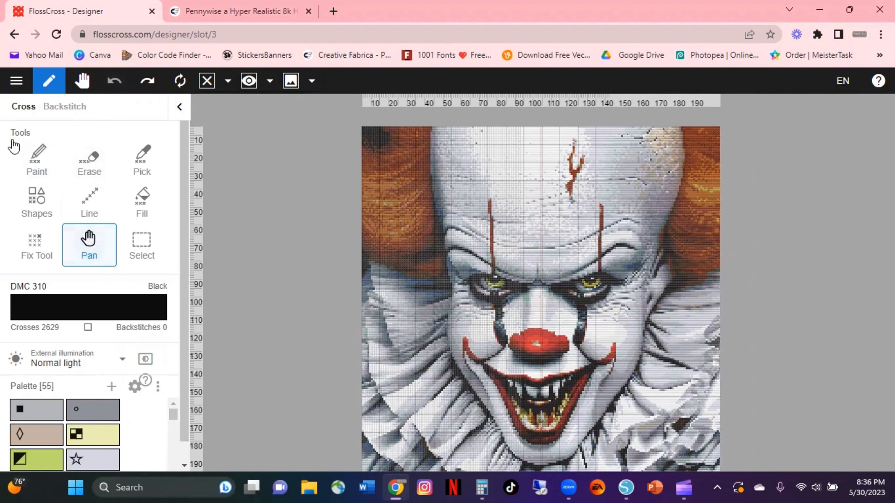
{"action": "left_click", "coordinate": [81, 80]}
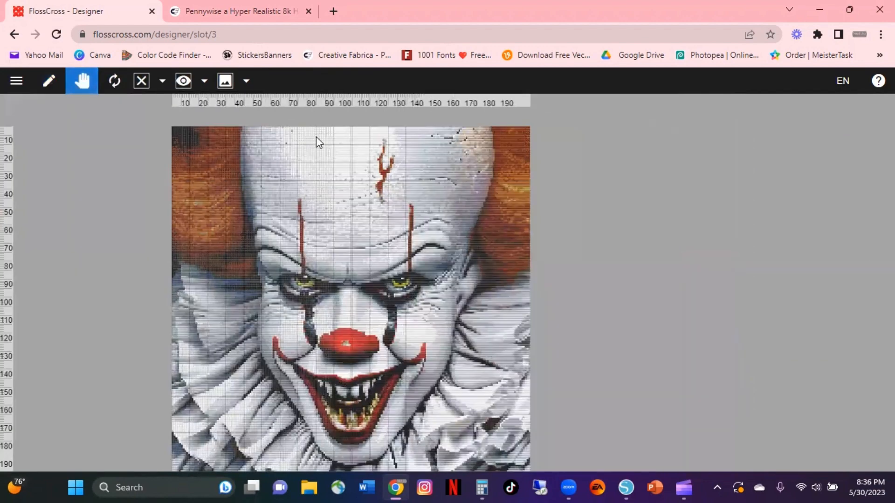
{"action": "left_click", "coordinate": [49, 81]}
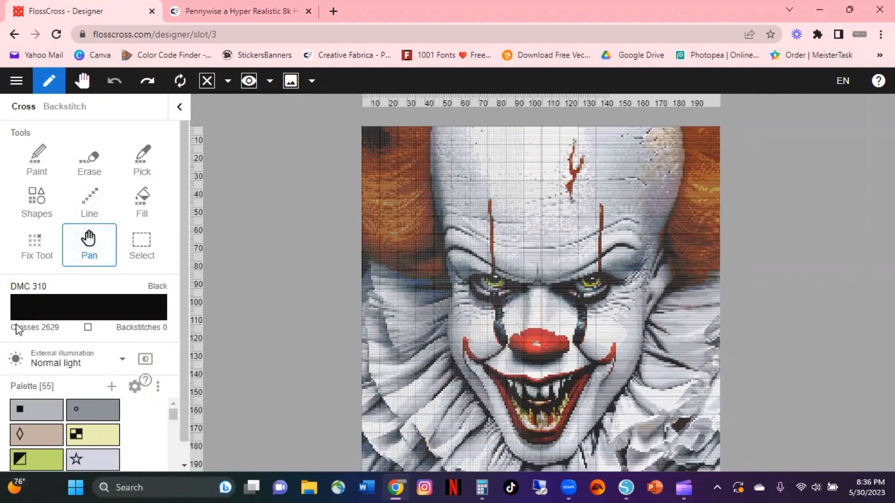
{"action": "left_click", "coordinate": [86, 254]}
{"action": "left_click_drag", "start_coordinate": [571, 292], "coordinate": [474, 267]}
{"action": "scroll", "coordinate": [471, 267], "scroll_direction": "down", "scroll_amount": 2}
{"action": "scroll", "coordinate": [465, 261], "scroll_direction": "up", "scroll_amount": 1}
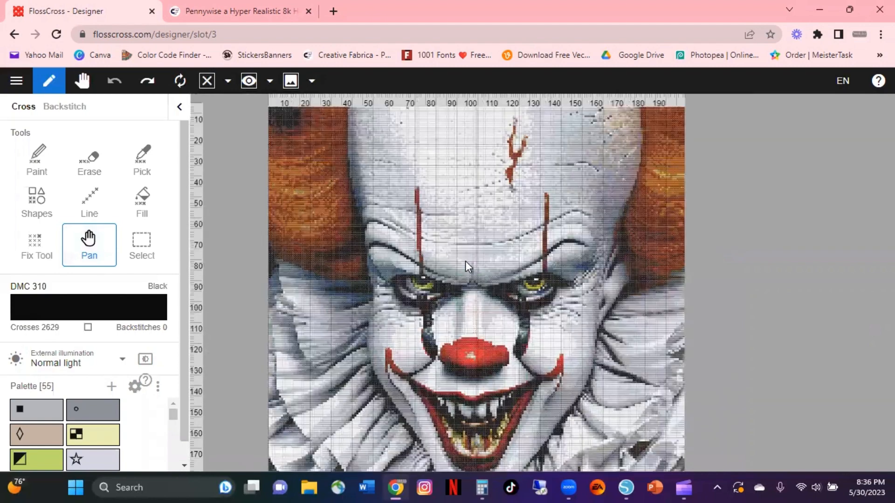
- Examine the individual stitches around the clown's left-hand eye and the bridge of the nose
{"action": "scroll", "coordinate": [462, 259], "scroll_direction": "up", "scroll_amount": 2}
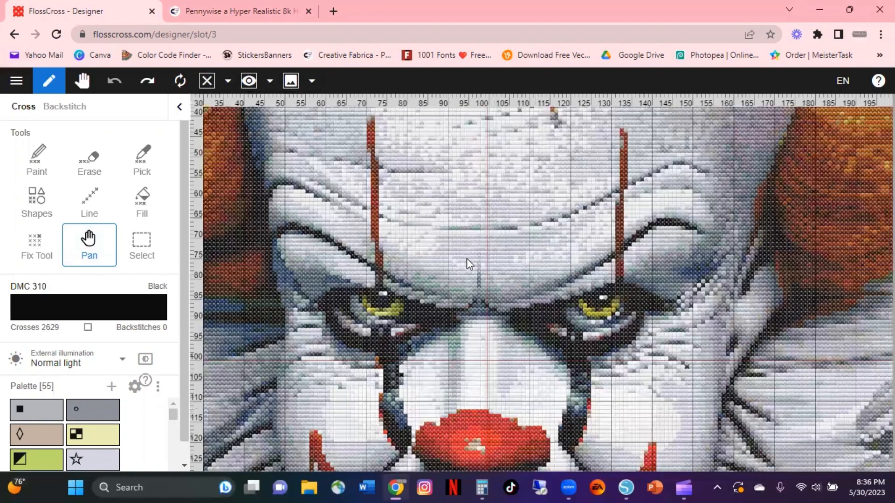
{"action": "scroll", "coordinate": [466, 259], "scroll_direction": "down", "scroll_amount": 1}
{"action": "scroll", "coordinate": [466, 260], "scroll_direction": "up", "scroll_amount": 1}
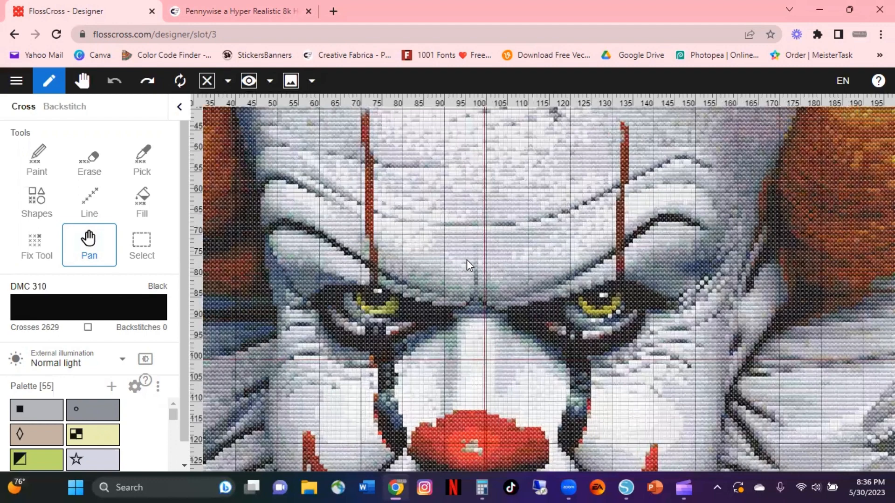
{"action": "scroll", "coordinate": [466, 259], "scroll_direction": "up", "scroll_amount": 3}
{"action": "left_click_drag", "start_coordinate": [450, 219], "coordinate": [607, 179]}
{"action": "scroll", "coordinate": [653, 202], "scroll_direction": "up", "scroll_amount": 1}
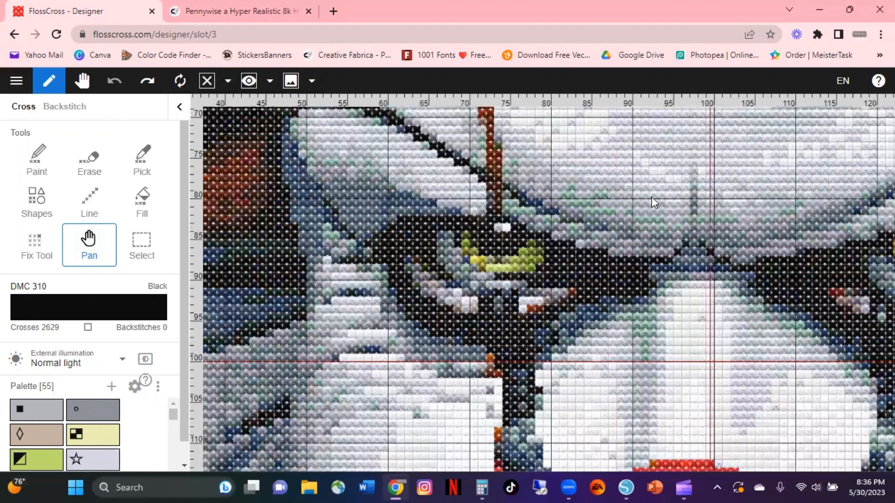
{"action": "scroll", "coordinate": [654, 202], "scroll_direction": "up", "scroll_amount": 2}
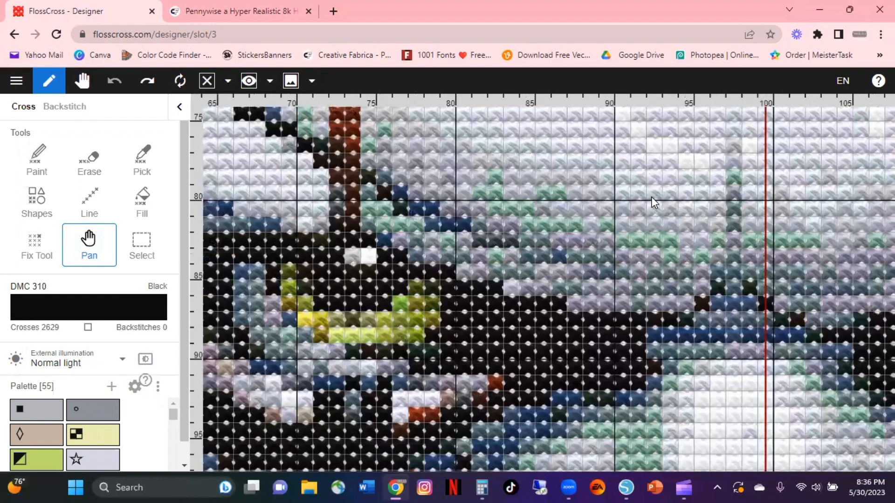
{"action": "scroll", "coordinate": [655, 203], "scroll_direction": "up", "scroll_amount": 1}
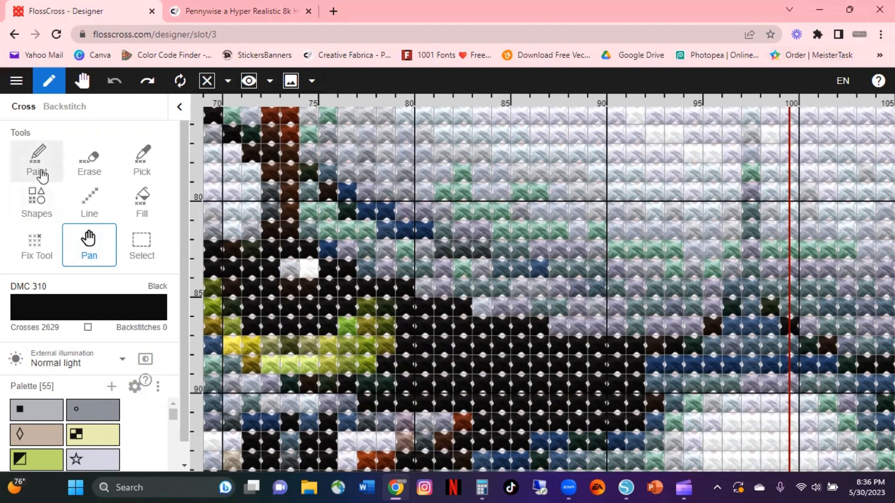
- Pick DMC 3371 Black Brown from the chart and paint it over the dark green stitches at the bridge of the nose
{"action": "left_click", "coordinate": [141, 162]}
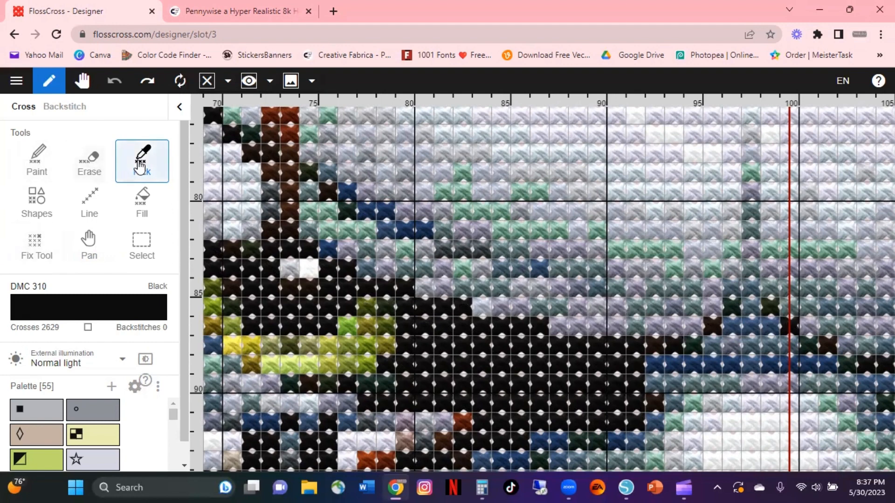
{"action": "left_click", "coordinate": [721, 336]}
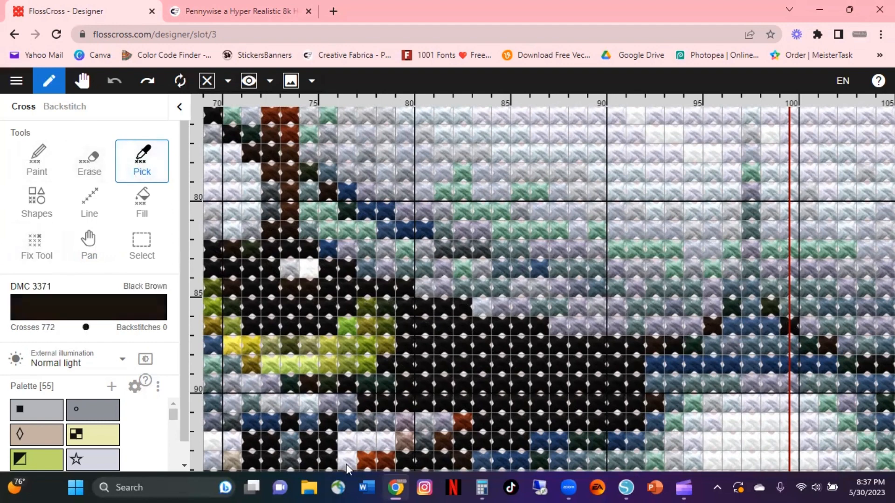
{"action": "left_click", "coordinate": [44, 168]}
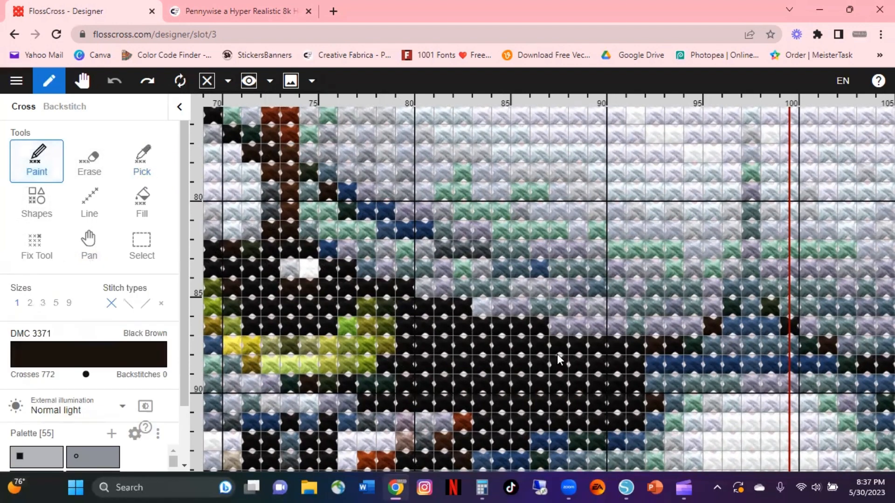
{"action": "left_click", "coordinate": [730, 308]}
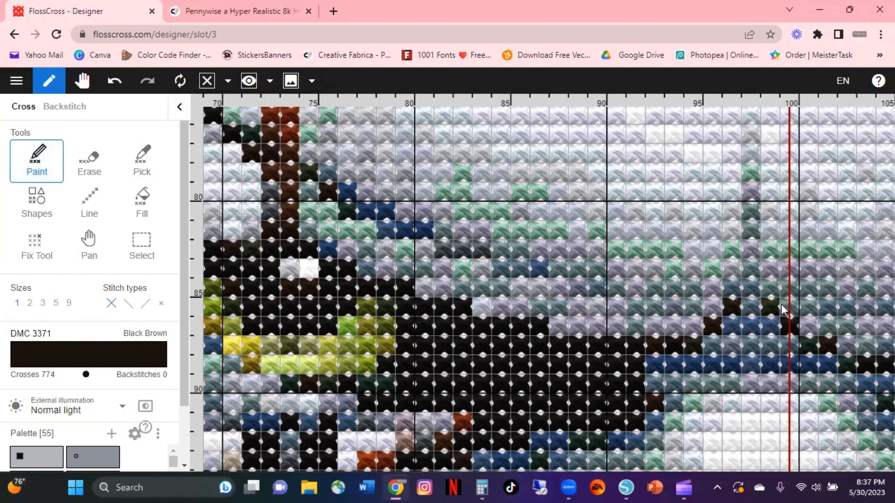
{"action": "left_click", "coordinate": [771, 308]}
{"action": "left_click", "coordinate": [809, 345]}
{"action": "scroll", "coordinate": [458, 207], "scroll_direction": "down", "scroll_amount": 2}
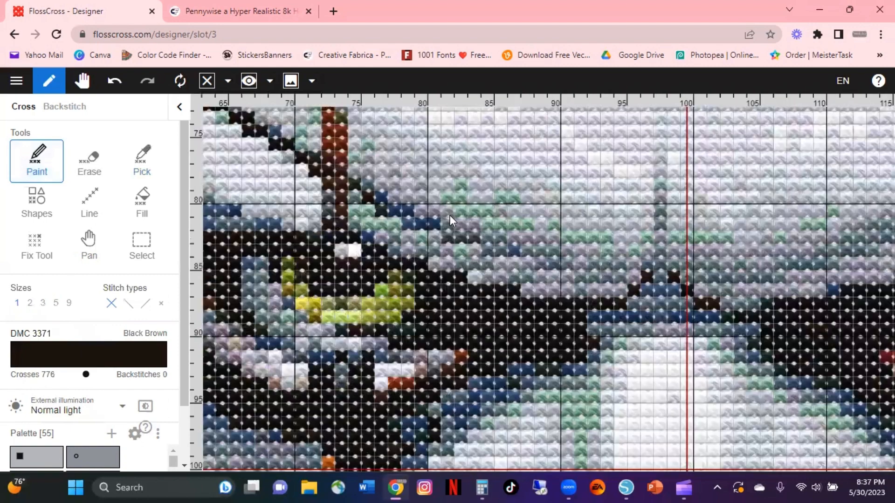
{"action": "scroll", "coordinate": [447, 212], "scroll_direction": "down", "scroll_amount": 3}
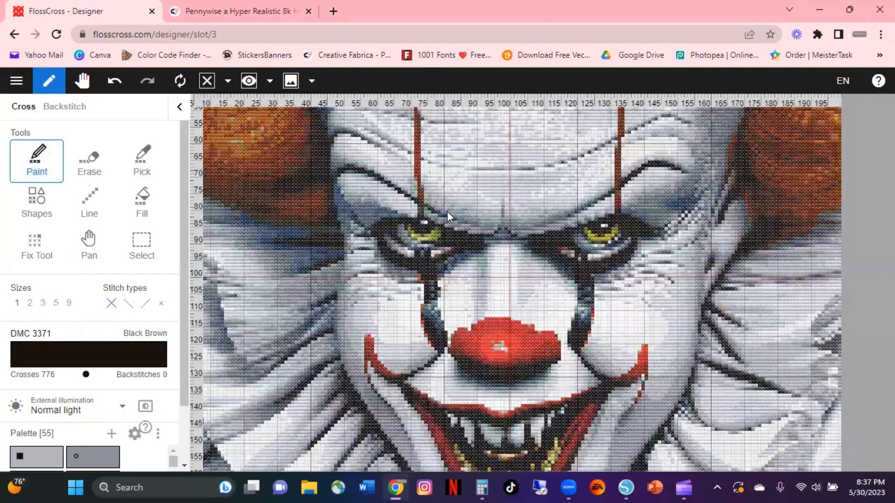
{"action": "scroll", "coordinate": [447, 211], "scroll_direction": "down", "scroll_amount": 3}
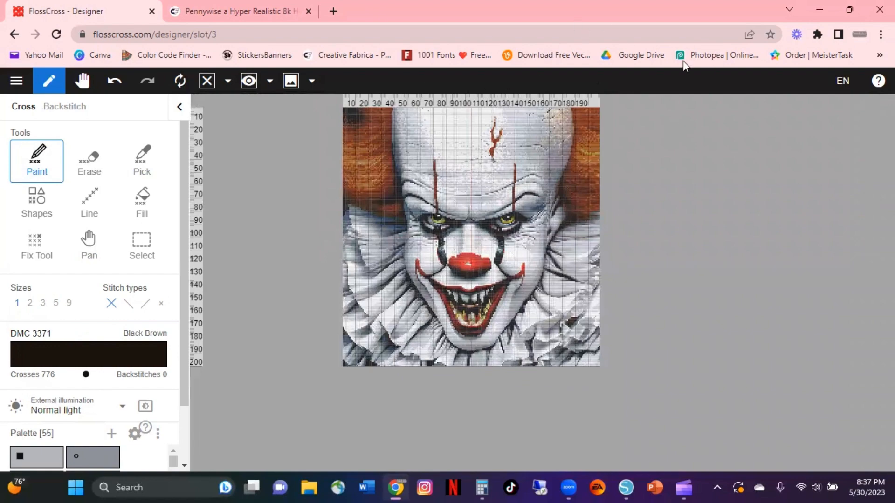
- Pick DMC 310 Black from beside the left-hand eye and paint stitches at the bridge of the nose with it
{"action": "scroll", "coordinate": [472, 174], "scroll_direction": "up", "scroll_amount": 5}
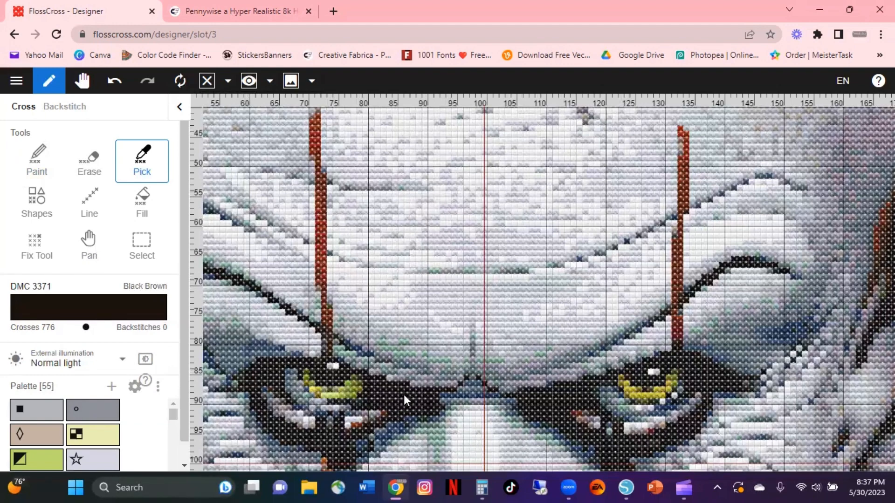
{"action": "left_click", "coordinate": [380, 391]}
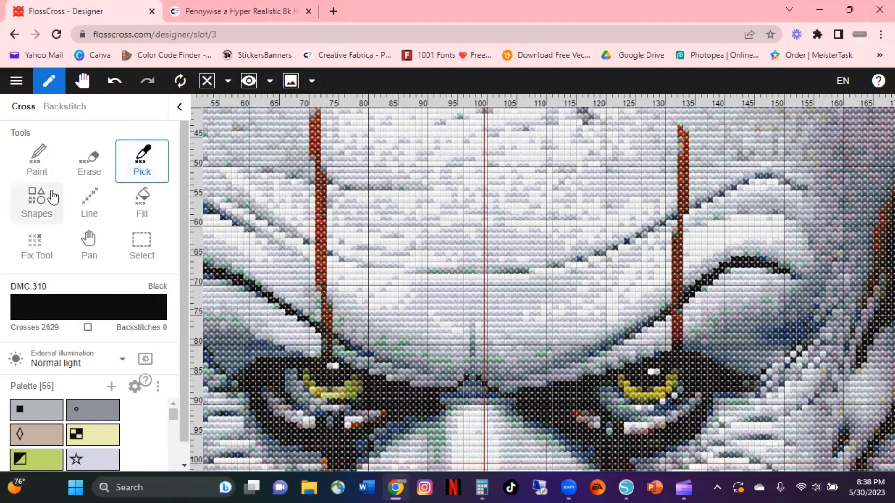
{"action": "left_click", "coordinate": [37, 164]}
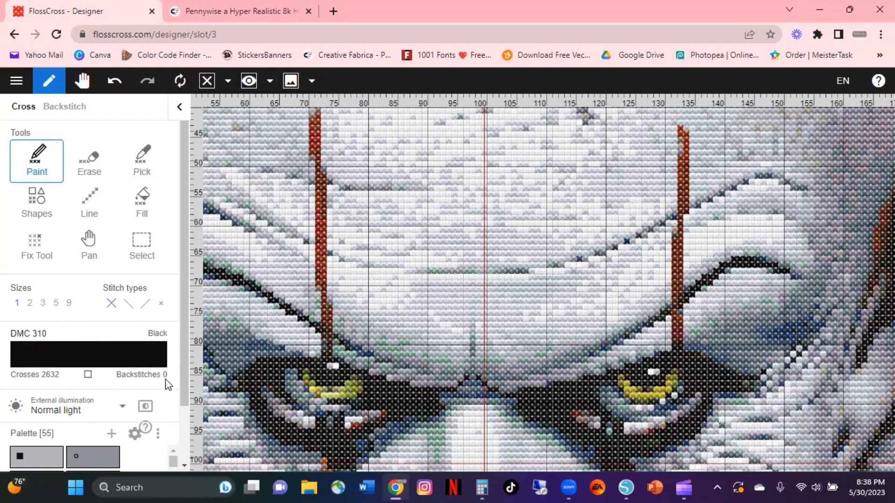
{"action": "left_click", "coordinate": [478, 379]}
{"action": "left_click_drag", "start_coordinate": [491, 390], "coordinate": [494, 390]}
{"action": "scroll", "coordinate": [494, 389], "scroll_direction": "down", "scroll_amount": 3}
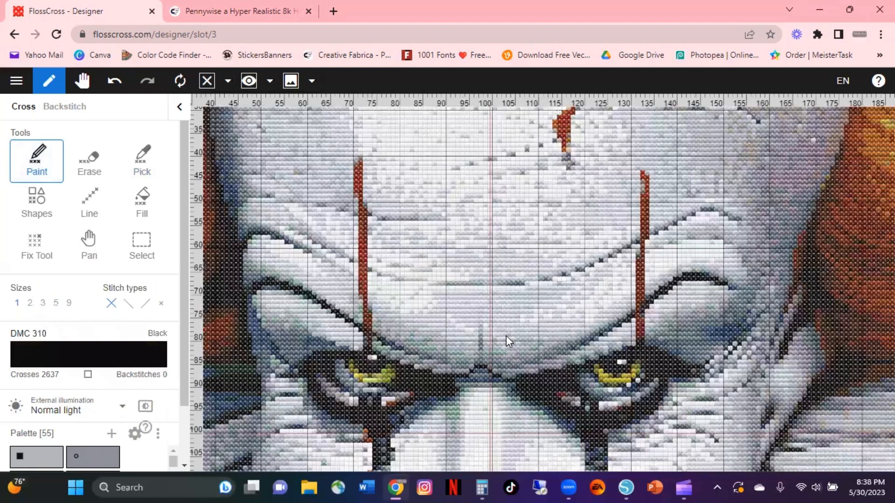
{"action": "scroll", "coordinate": [618, 343], "scroll_direction": "down", "scroll_amount": 5}
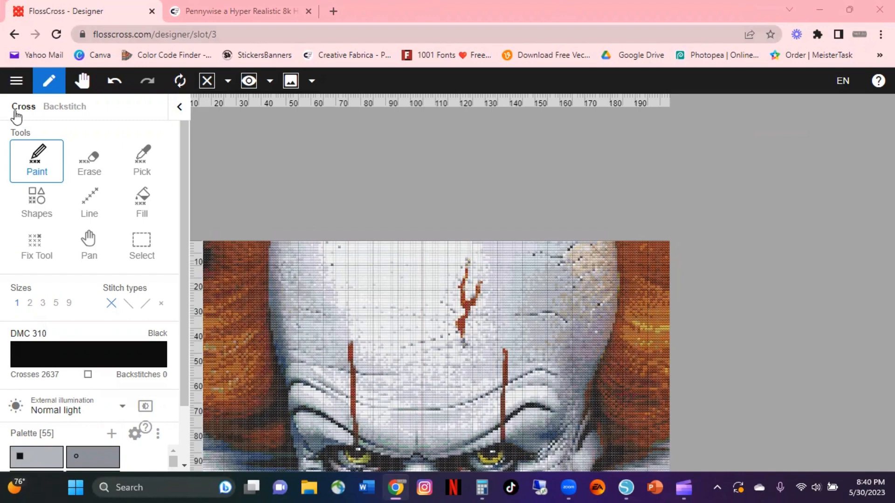
- Fill the adjacent white area of the forehead with DMC 310 Black full cross stitches
{"action": "scroll", "coordinate": [370, 190], "scroll_direction": "up", "scroll_amount": 1}
{"action": "scroll", "coordinate": [370, 191], "scroll_direction": "up", "scroll_amount": 1}
{"action": "scroll", "coordinate": [379, 211], "scroll_direction": "down", "scroll_amount": 3}
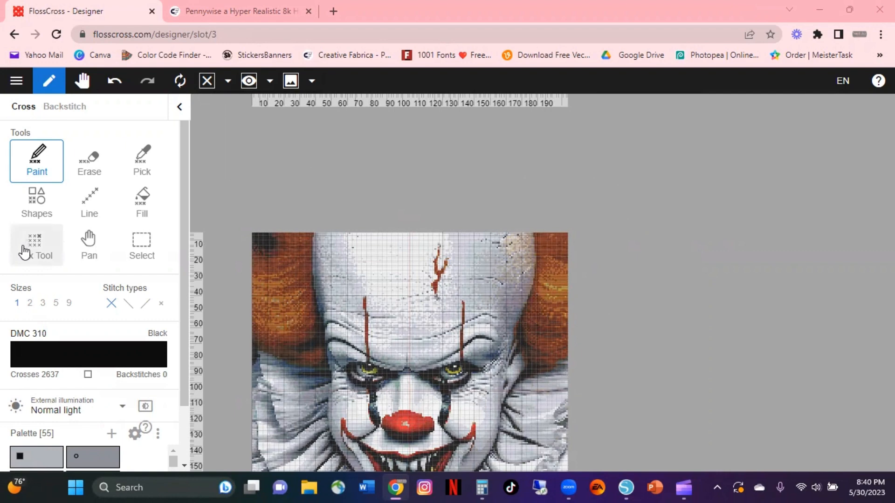
{"action": "left_click", "coordinate": [145, 210]}
{"action": "scroll", "coordinate": [120, 350], "scroll_direction": "down", "scroll_amount": 2}
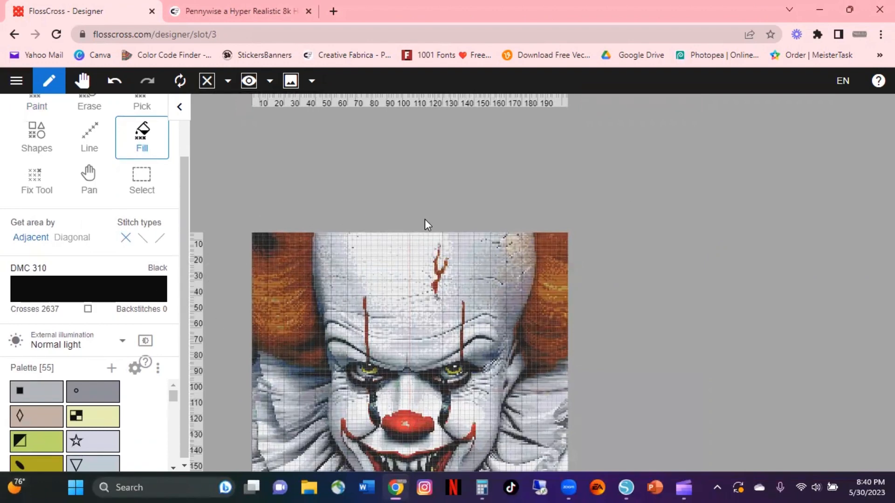
{"action": "left_click", "coordinate": [398, 267]}
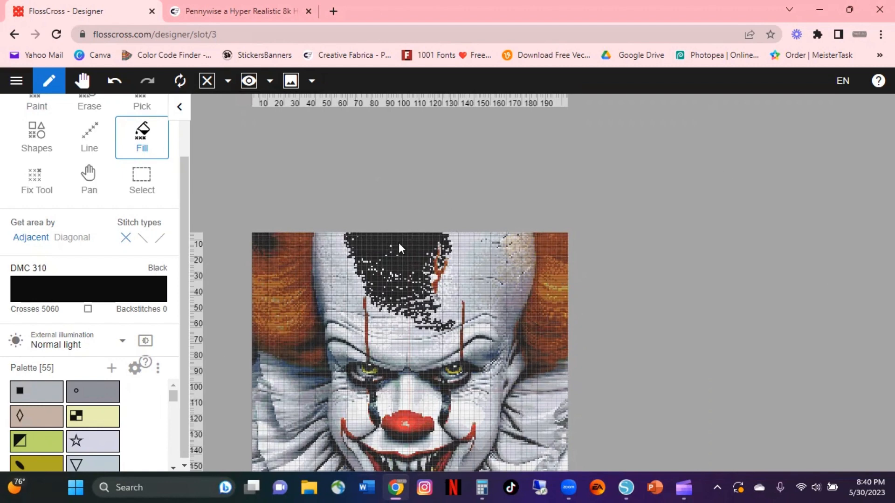
- Undo the black fill on the forehead and select DMC 02 Tin in the palette
{"action": "left_click", "coordinate": [115, 81]}
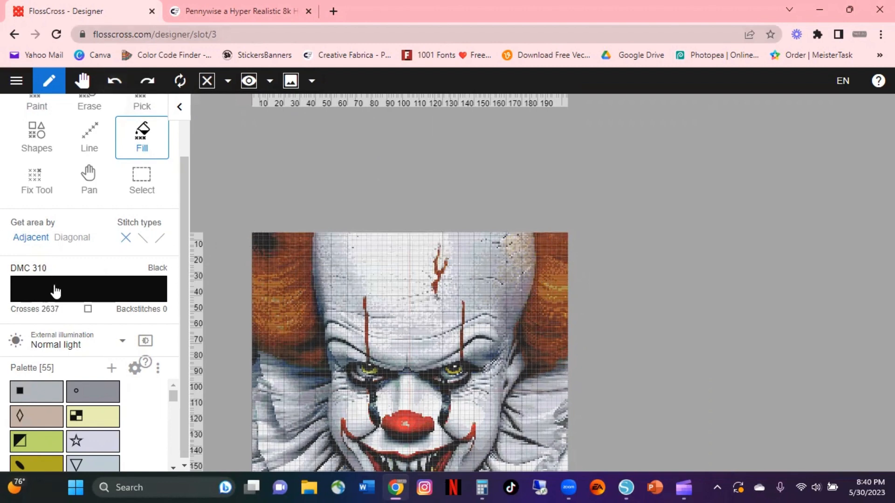
{"action": "scroll", "coordinate": [55, 291], "scroll_direction": "down", "scroll_amount": 1}
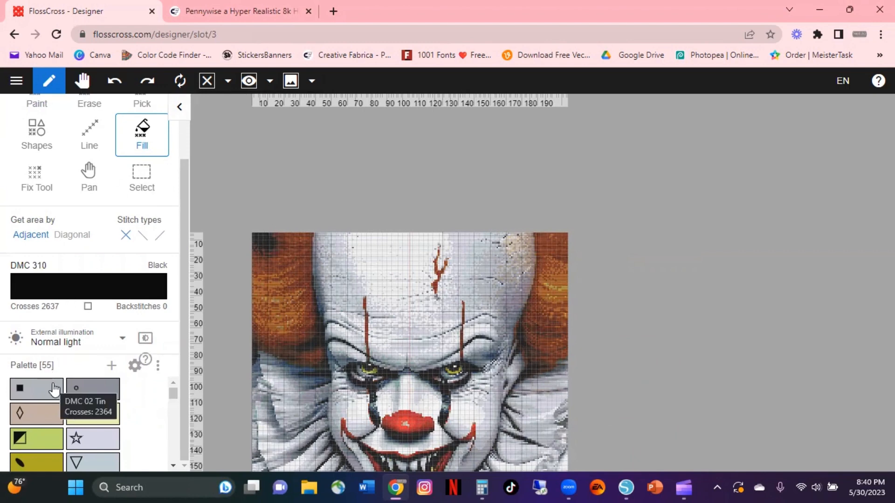
{"action": "scroll", "coordinate": [114, 422], "scroll_direction": "down", "scroll_amount": 3}
{"action": "scroll", "coordinate": [113, 422], "scroll_direction": "up", "scroll_amount": 3}
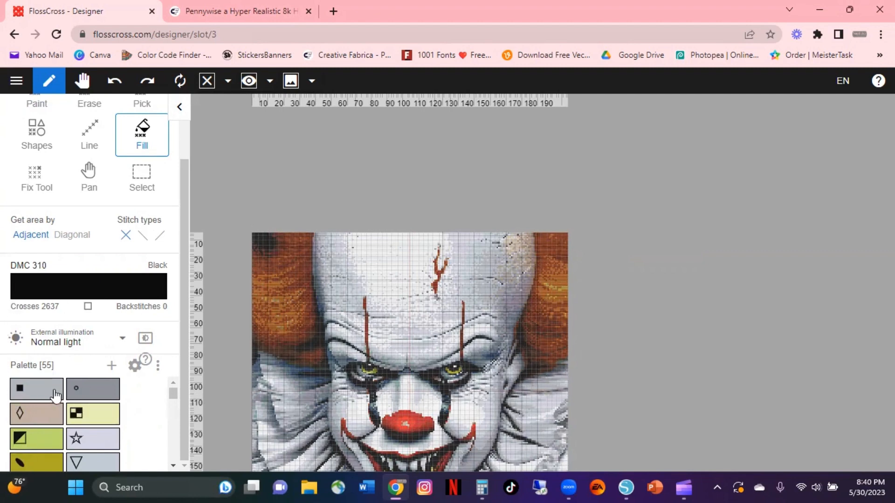
{"action": "left_click", "coordinate": [55, 396]}
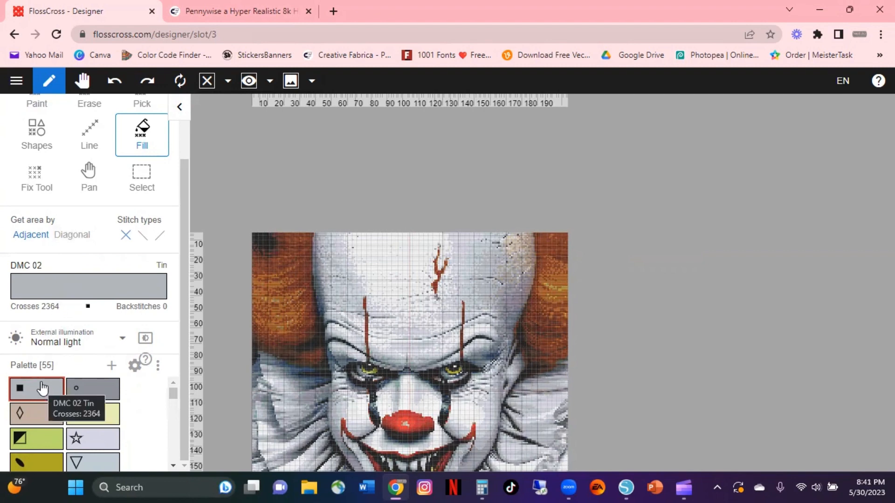
{"action": "left_click", "coordinate": [135, 368]}
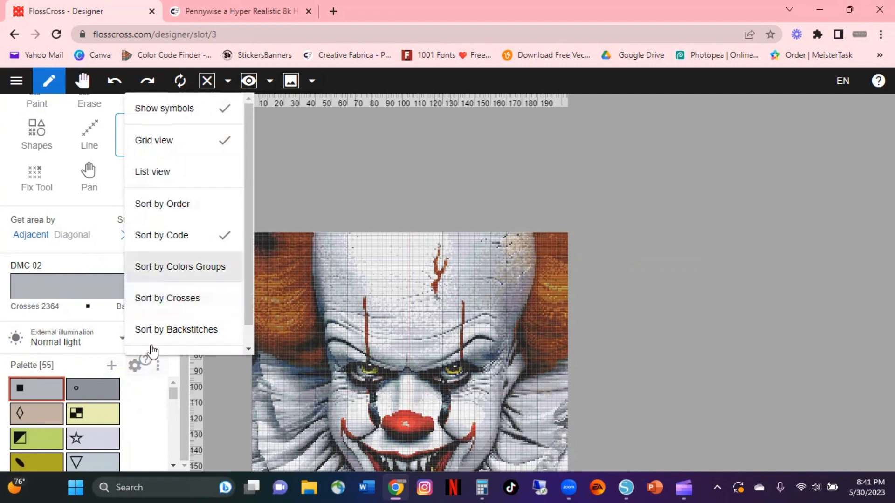
{"action": "left_click", "coordinate": [158, 366]}
{"action": "left_click", "coordinate": [158, 367]}
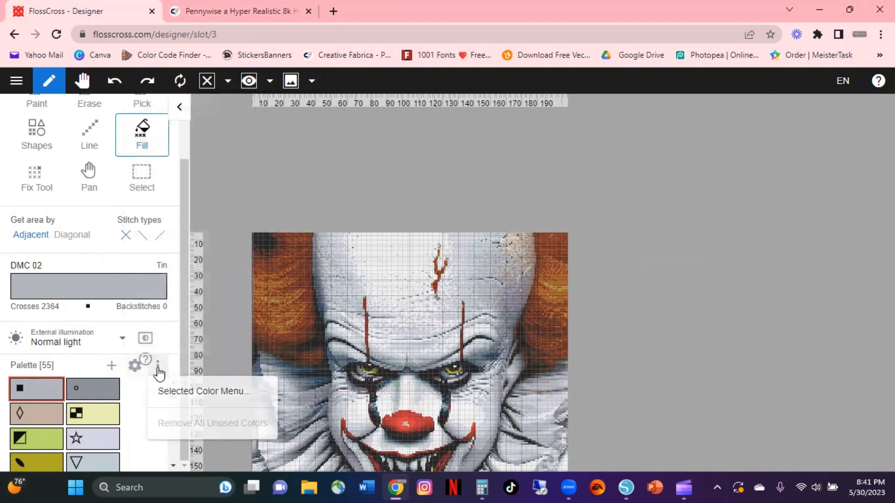
{"action": "scroll", "coordinate": [72, 259], "scroll_direction": "up", "scroll_amount": 2}
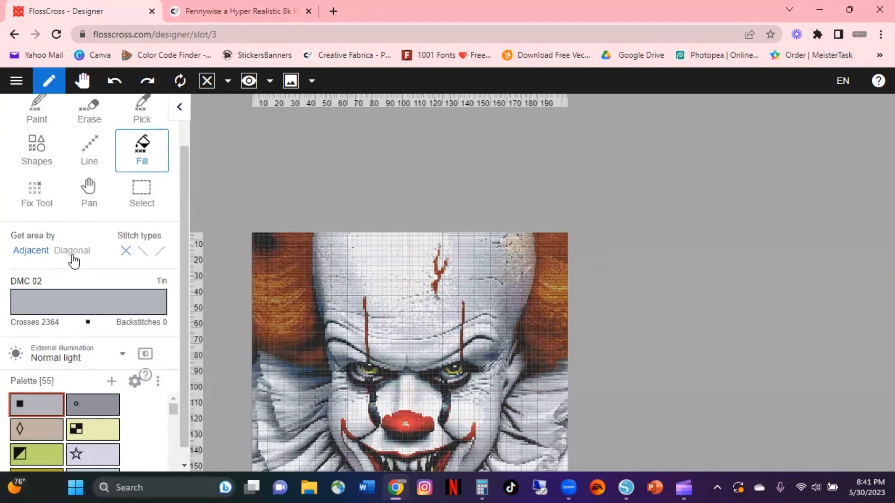
{"action": "scroll", "coordinate": [110, 234], "scroll_direction": "down", "scroll_amount": 2}
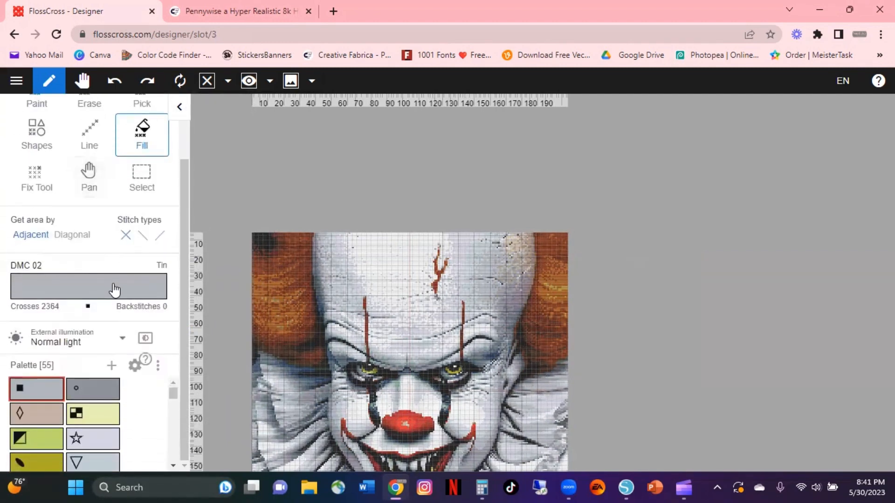
{"action": "left_click", "coordinate": [114, 289]}
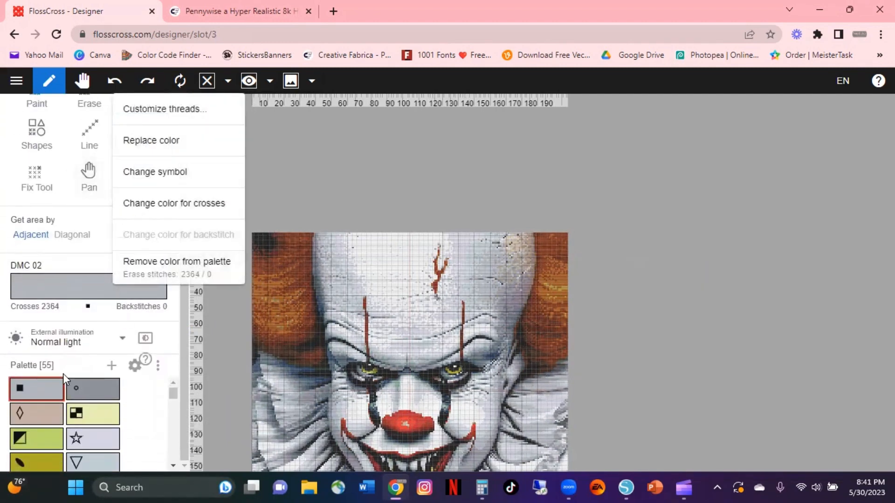
{"action": "left_click", "coordinate": [38, 396]}
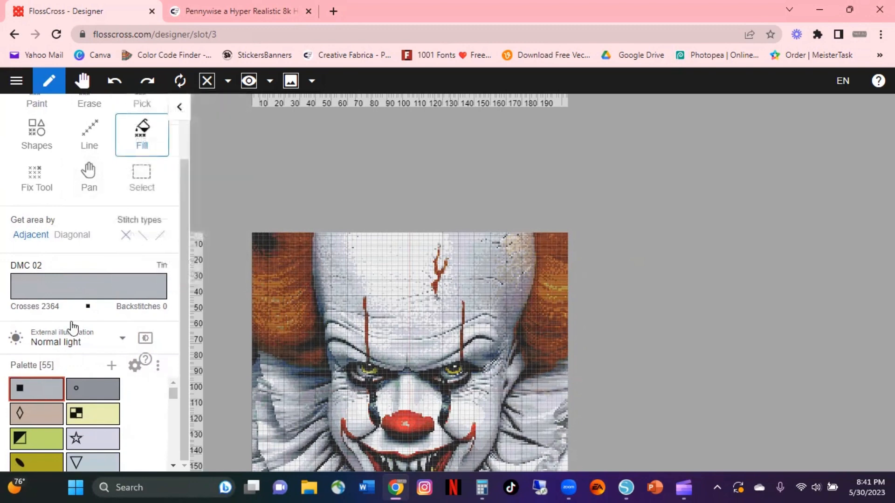
- Replace DMC 02 Tin throughout the pattern with DMC 3024 Brown Gray - Very Light
{"action": "left_click", "coordinate": [88, 294]}
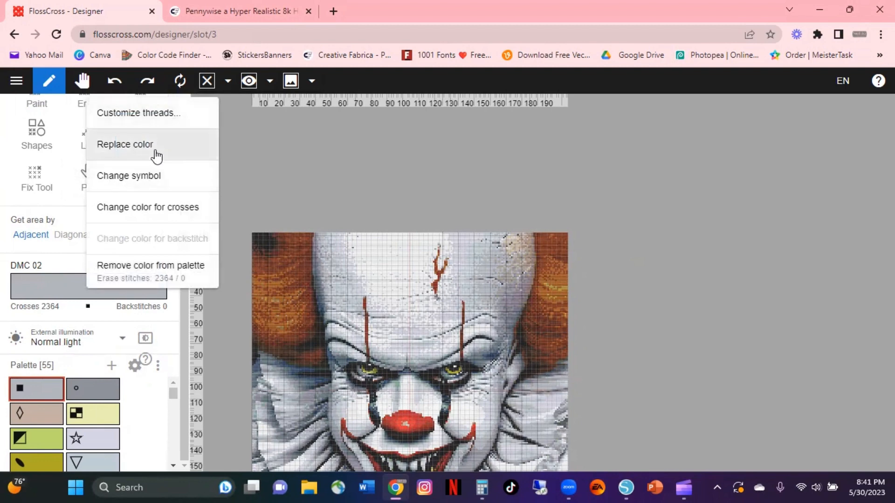
{"action": "left_click", "coordinate": [154, 150]}
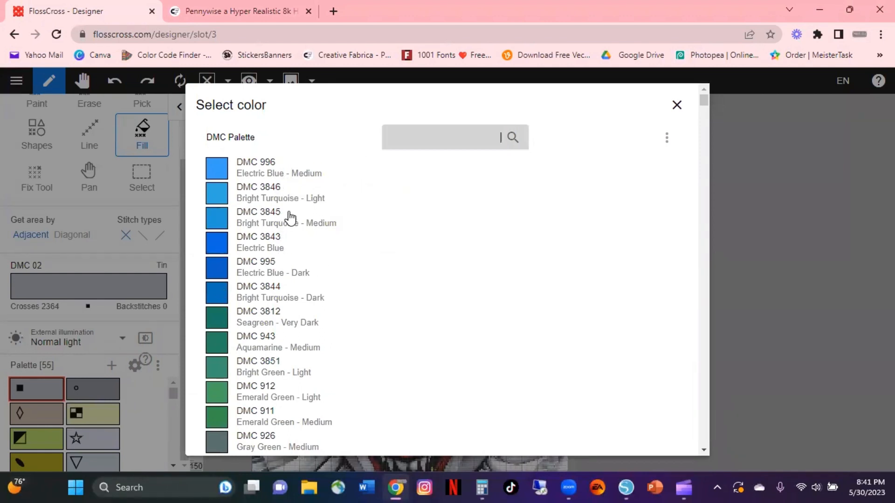
{"action": "scroll", "coordinate": [290, 217], "scroll_direction": "down", "scroll_amount": 2}
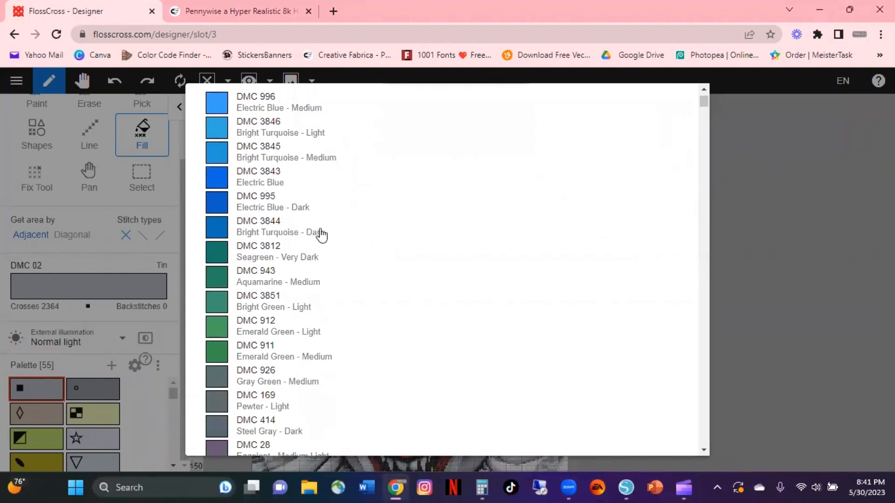
{"action": "scroll", "coordinate": [319, 234], "scroll_direction": "down", "scroll_amount": 2}
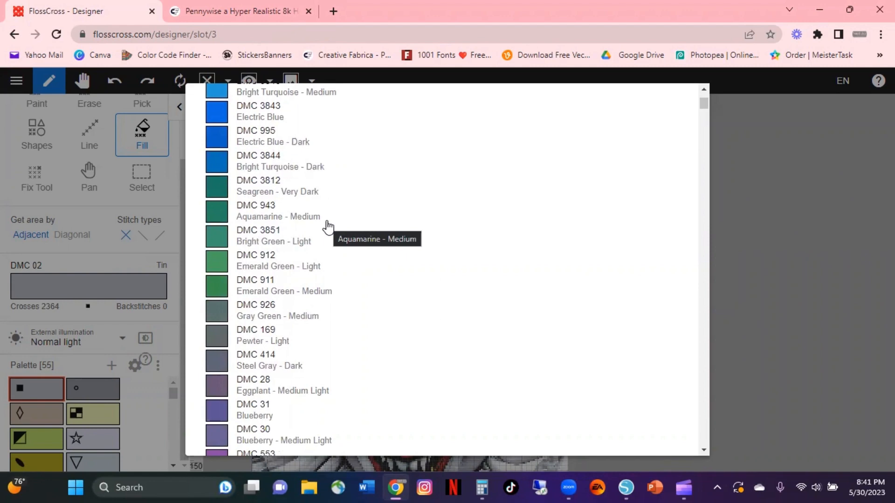
{"action": "scroll", "coordinate": [326, 226], "scroll_direction": "down", "scroll_amount": 12}
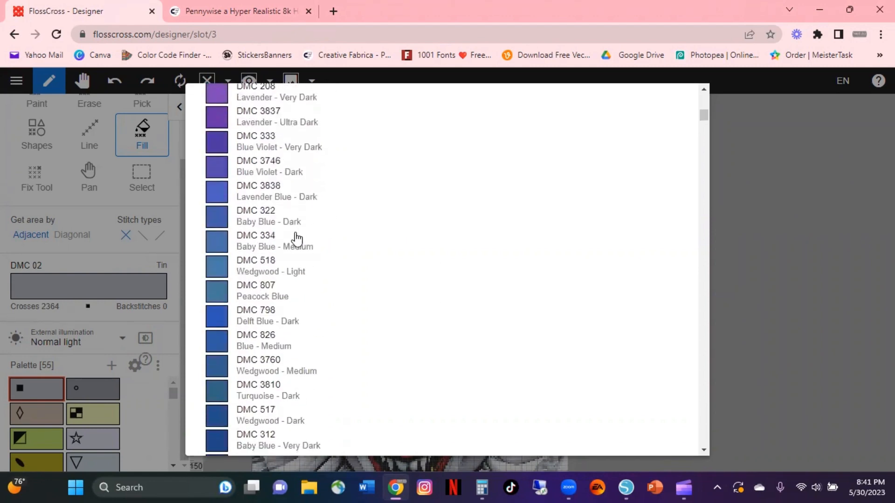
{"action": "scroll", "coordinate": [296, 239], "scroll_direction": "down", "scroll_amount": 20}
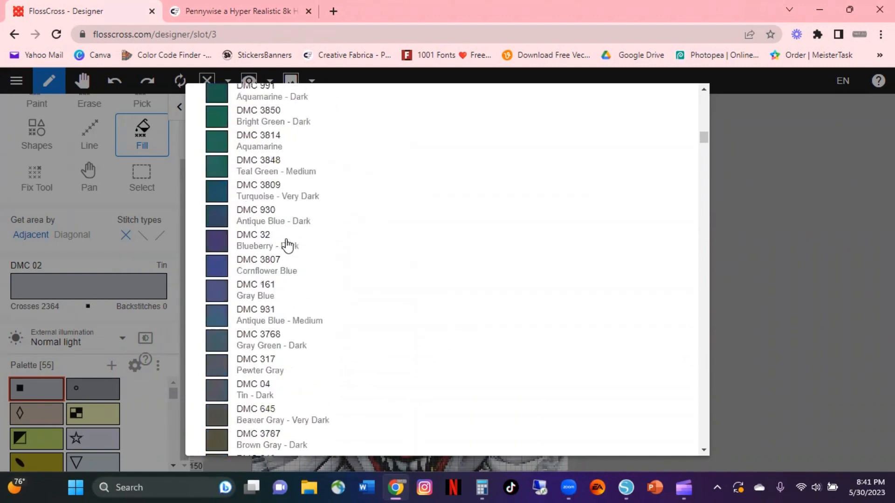
{"action": "scroll", "coordinate": [288, 245], "scroll_direction": "down", "scroll_amount": 9}
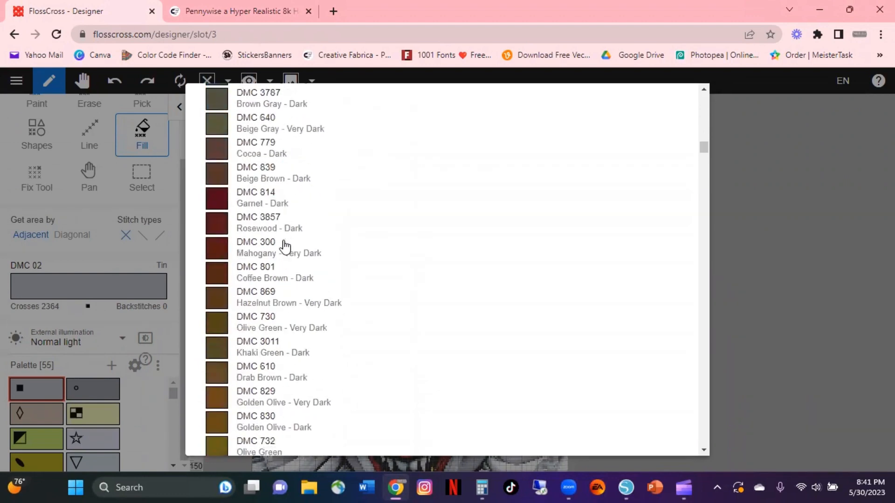
{"action": "scroll", "coordinate": [286, 246], "scroll_direction": "down", "scroll_amount": 20}
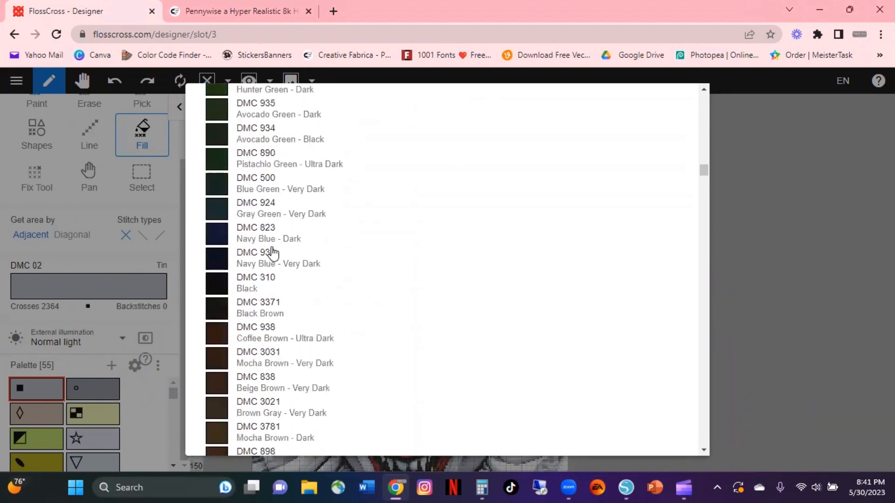
{"action": "scroll", "coordinate": [273, 254], "scroll_direction": "down", "scroll_amount": 19}
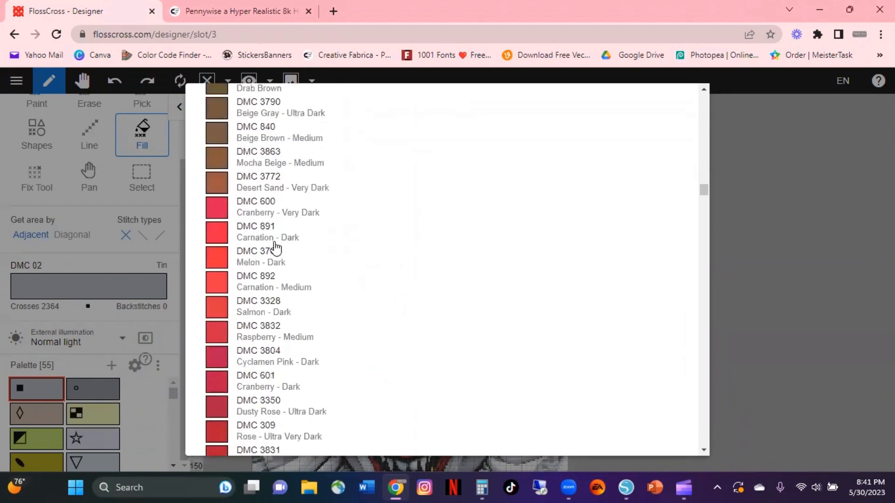
{"action": "scroll", "coordinate": [277, 249], "scroll_direction": "down", "scroll_amount": 20}
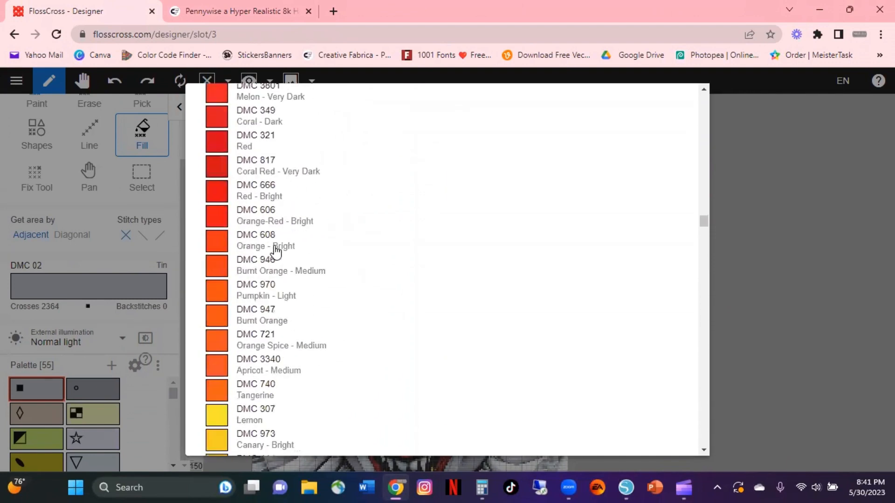
{"action": "scroll", "coordinate": [276, 252], "scroll_direction": "down", "scroll_amount": 20}
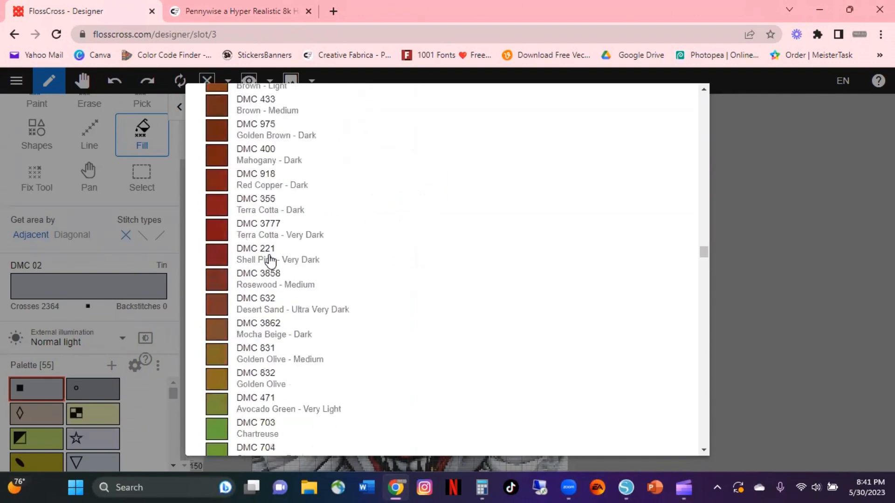
{"action": "scroll", "coordinate": [271, 261], "scroll_direction": "down", "scroll_amount": 20}
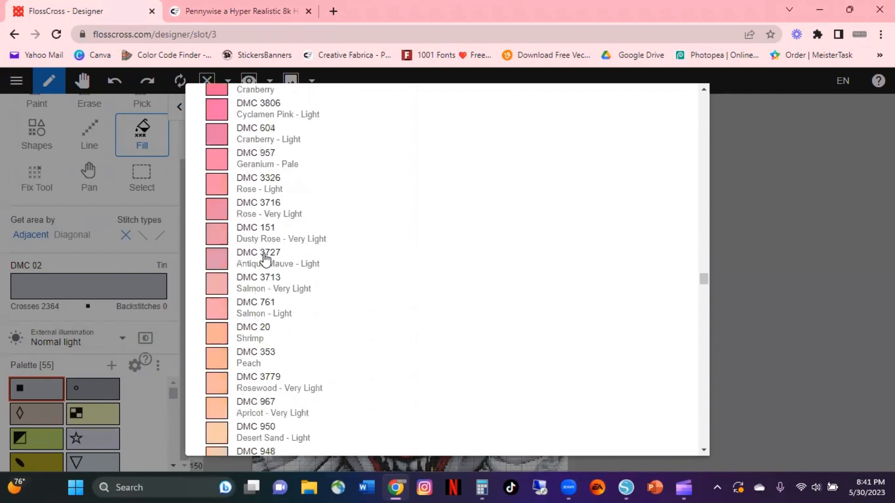
{"action": "scroll", "coordinate": [222, 280], "scroll_direction": "down", "scroll_amount": 20}
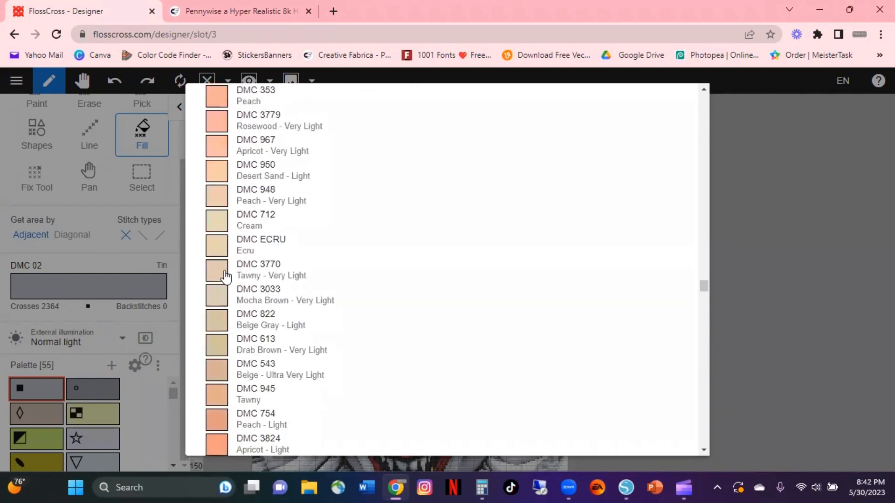
{"action": "scroll", "coordinate": [219, 280], "scroll_direction": "up", "scroll_amount": 6}
{"action": "scroll", "coordinate": [217, 279], "scroll_direction": "down", "scroll_amount": 14}
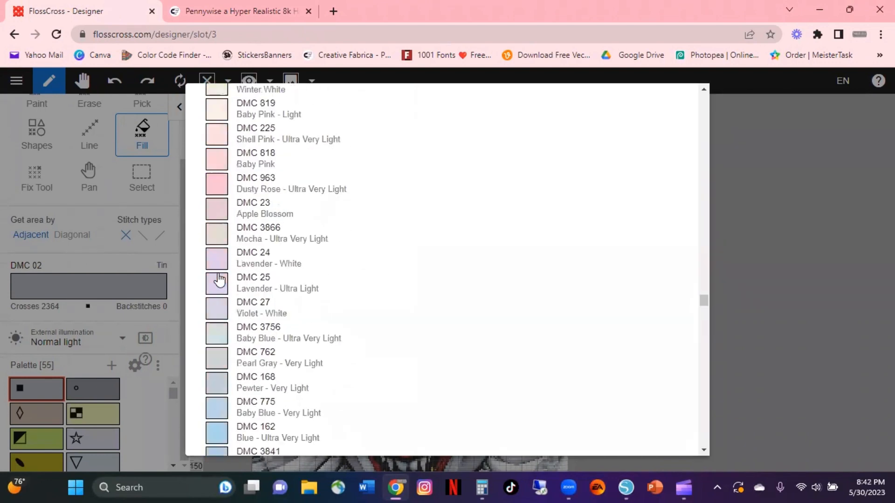
{"action": "scroll", "coordinate": [217, 280], "scroll_direction": "down", "scroll_amount": 10}
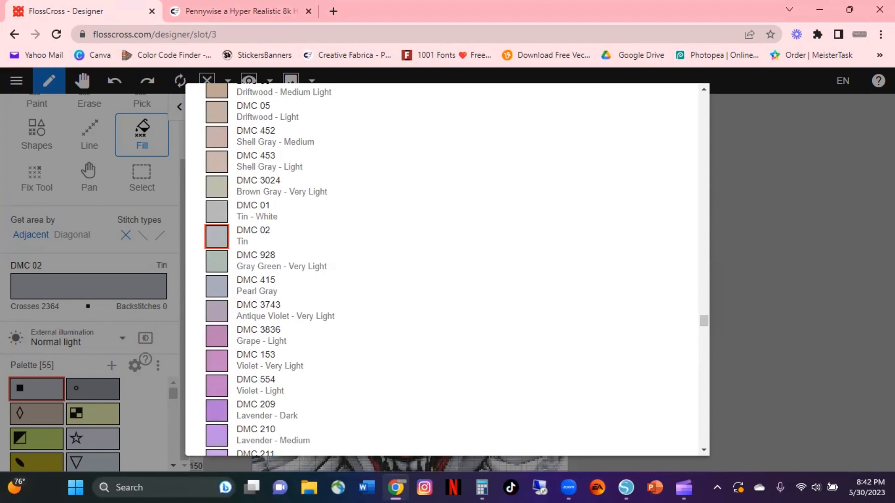
{"action": "left_click", "coordinate": [280, 191]}
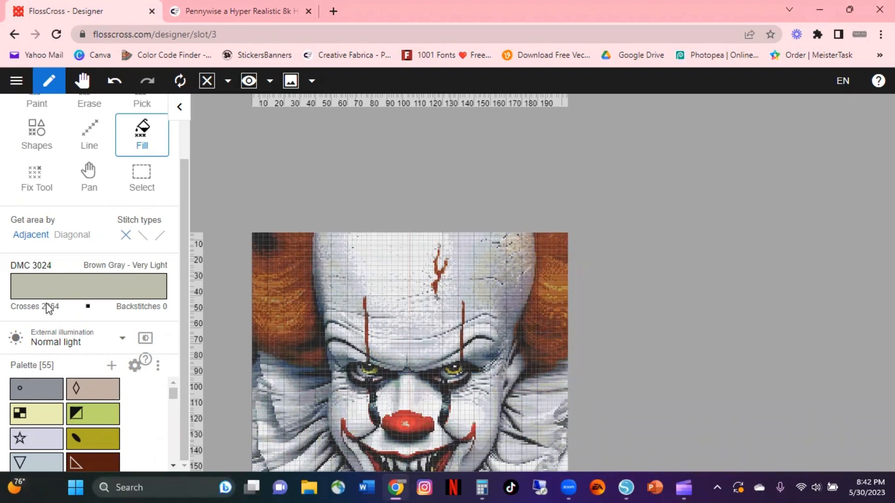
- Check the thread details of the first several palette colors, including DMC 03, DMC 15, DMC 166 and DMC 27
{"action": "left_click", "coordinate": [49, 390]}
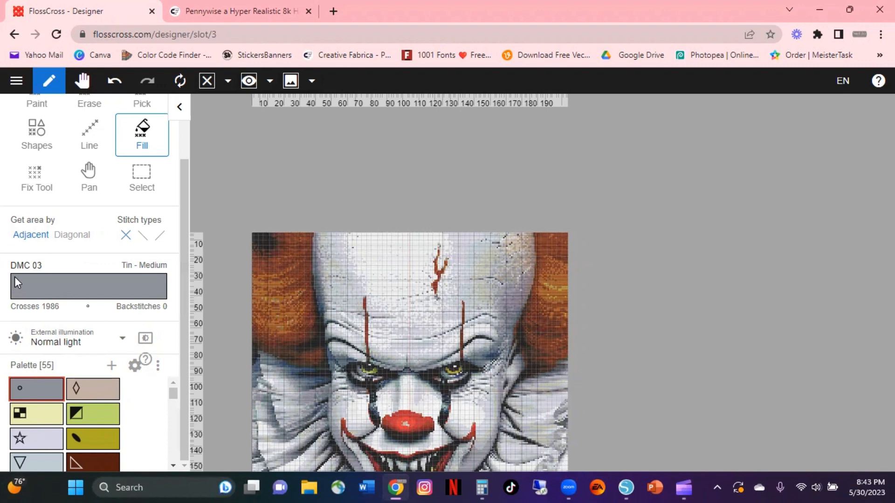
{"action": "left_click", "coordinate": [94, 393]}
{"action": "left_click", "coordinate": [29, 419]}
{"action": "left_click", "coordinate": [79, 425]}
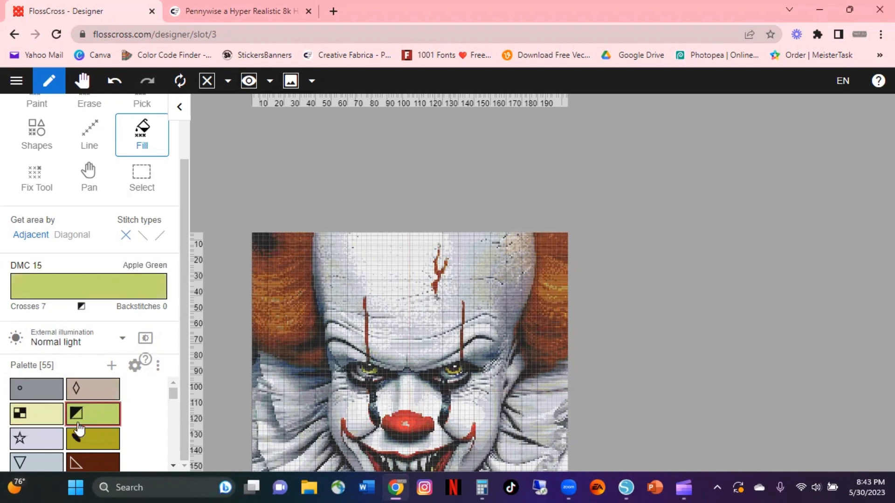
{"action": "left_click", "coordinate": [40, 443]}
{"action": "left_click", "coordinate": [92, 441]}
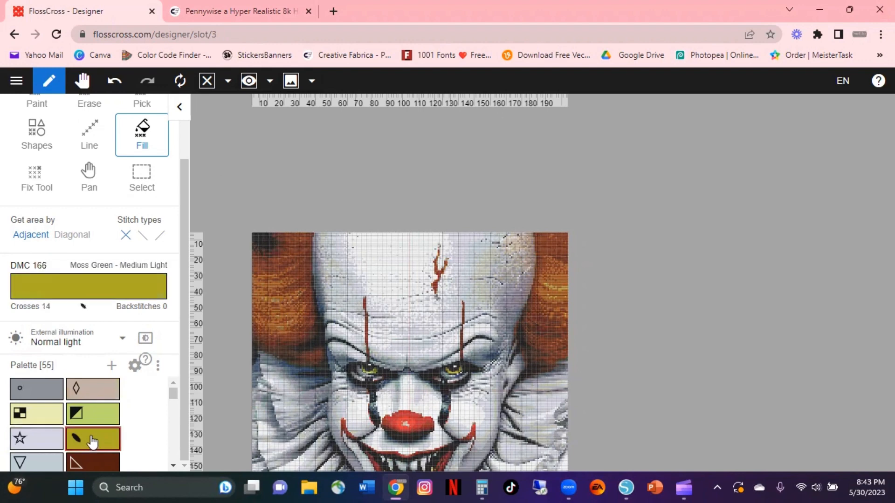
{"action": "left_click", "coordinate": [45, 443]}
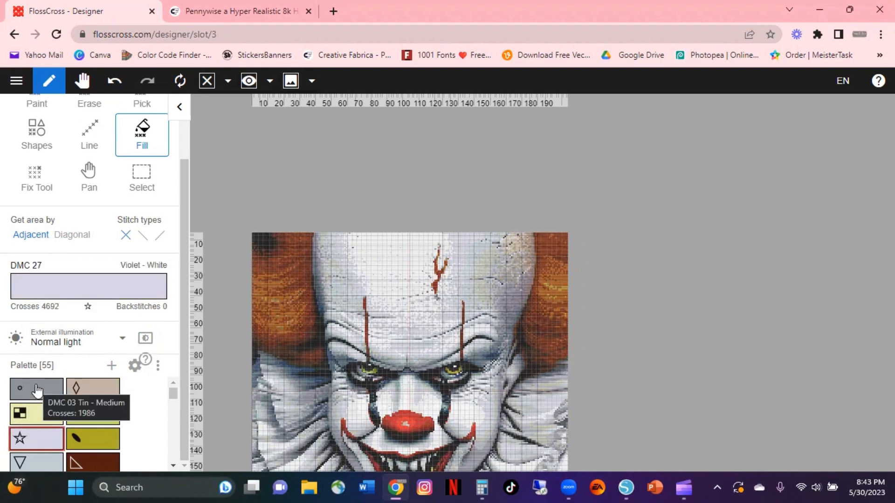
- Replace DMC 03 Tin - Medium throughout the pattern with DMC 318 Steel Gray - Light
{"action": "left_click", "coordinate": [38, 392]}
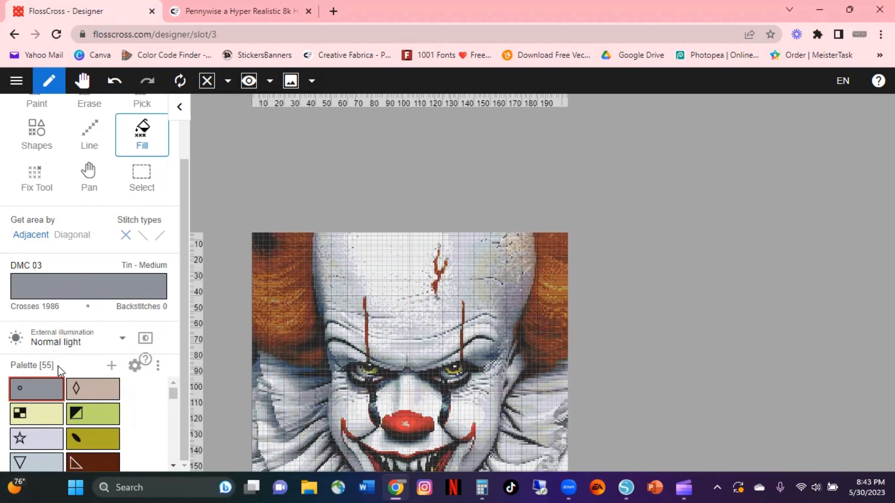
{"action": "left_click", "coordinate": [91, 298]}
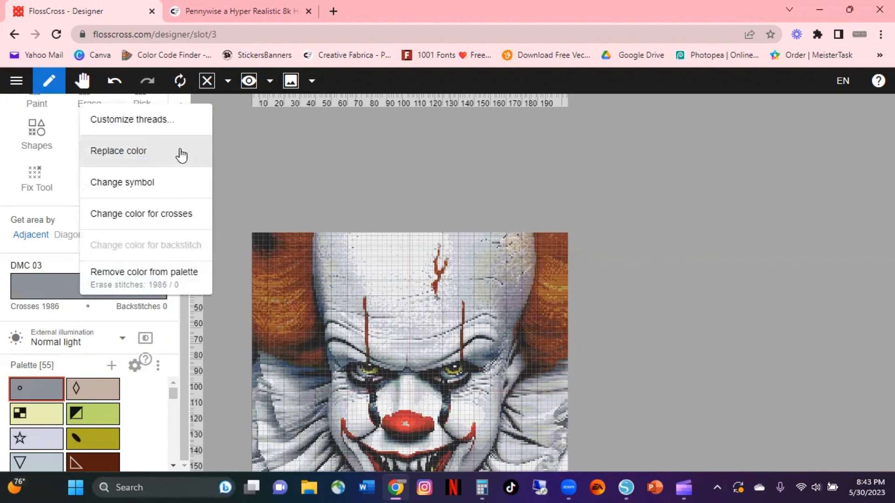
{"action": "left_click", "coordinate": [182, 155]}
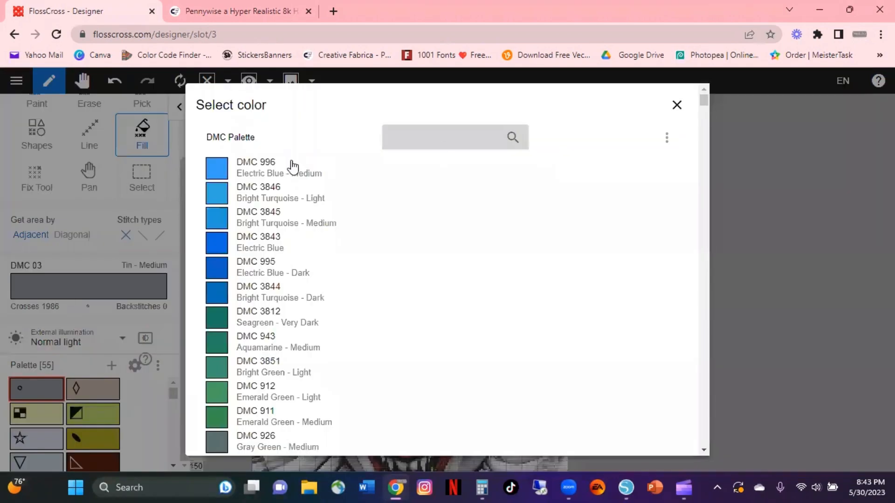
{"action": "scroll", "coordinate": [301, 191], "scroll_direction": "down", "scroll_amount": 20}
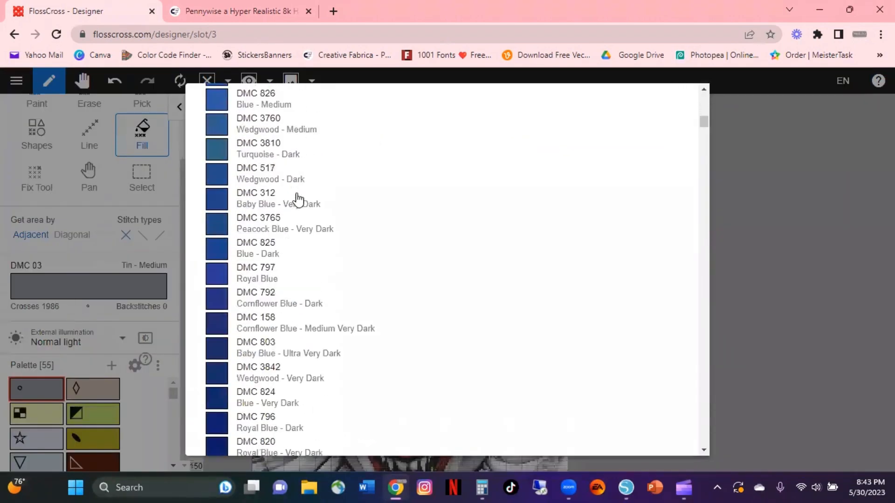
{"action": "scroll", "coordinate": [299, 201], "scroll_direction": "down", "scroll_amount": 15}
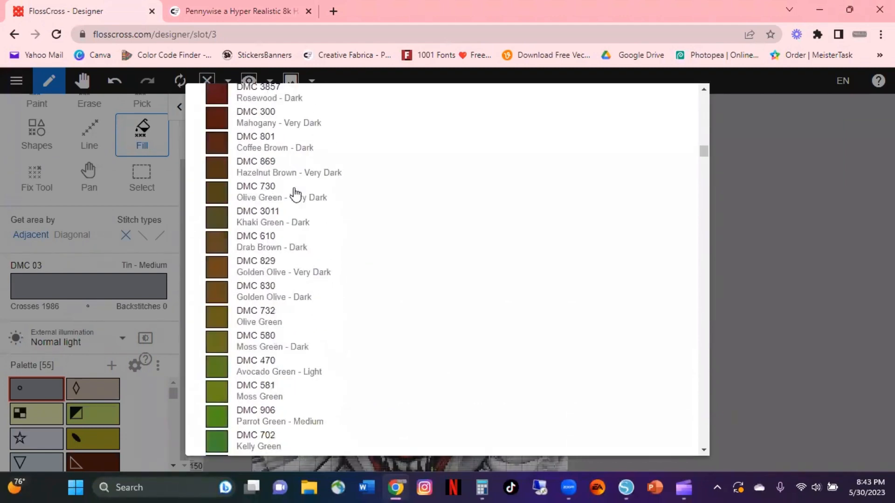
{"action": "scroll", "coordinate": [292, 198], "scroll_direction": "down", "scroll_amount": 20}
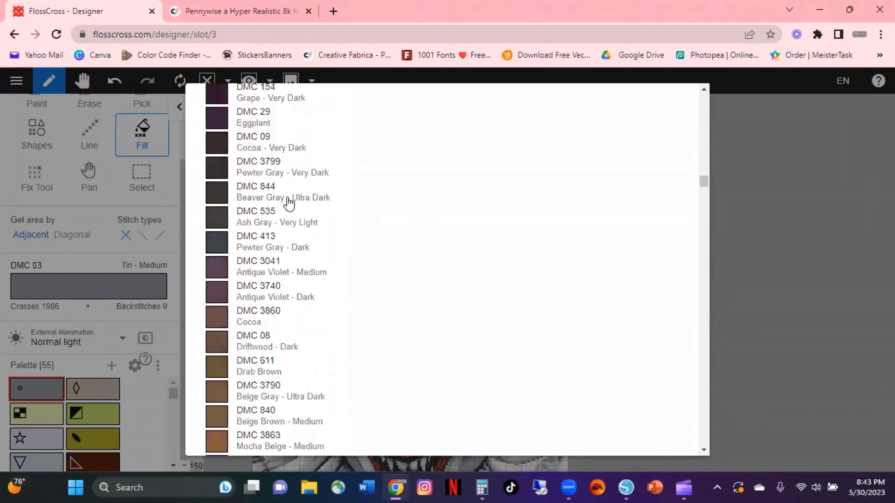
{"action": "scroll", "coordinate": [286, 205], "scroll_direction": "down", "scroll_amount": 20}
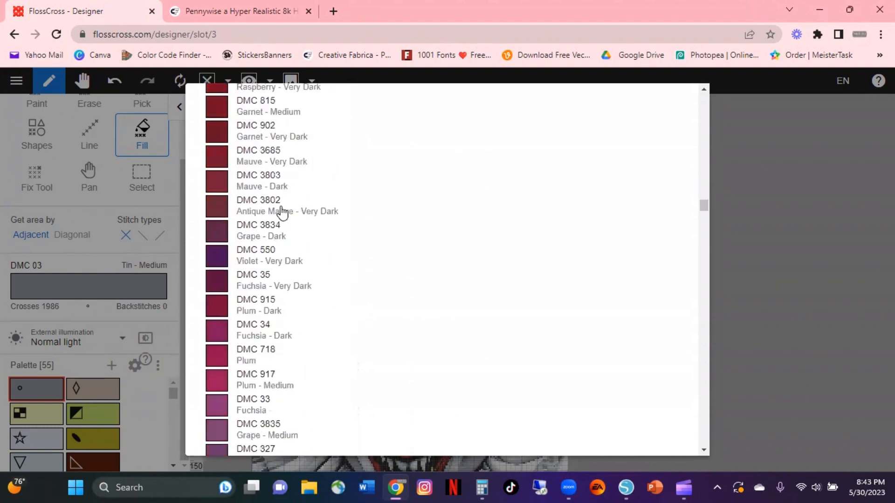
{"action": "scroll", "coordinate": [280, 211], "scroll_direction": "down", "scroll_amount": 10}
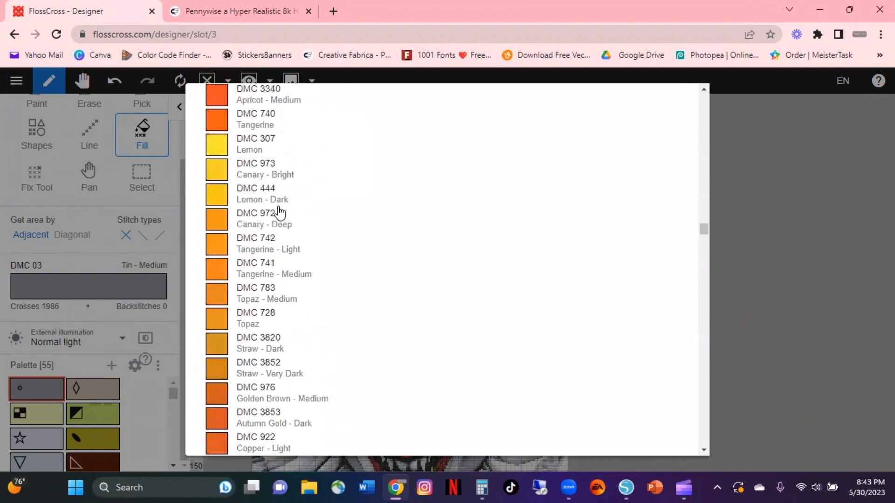
{"action": "scroll", "coordinate": [280, 213], "scroll_direction": "down", "scroll_amount": 20}
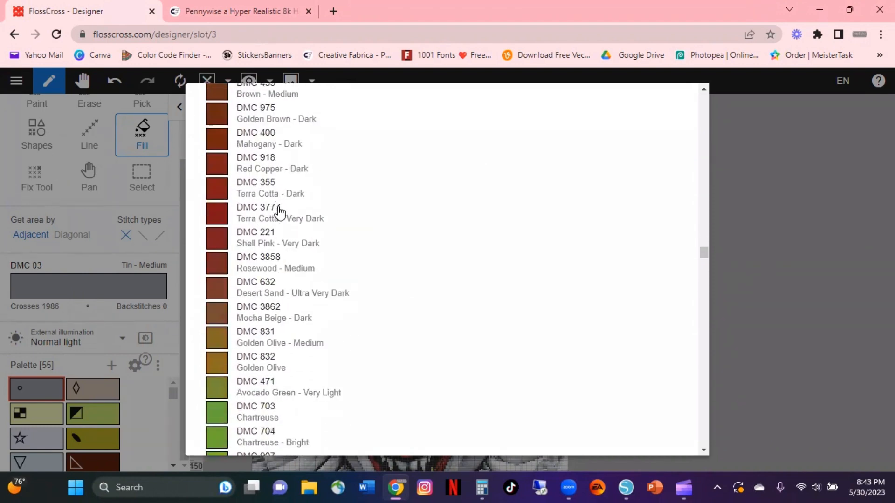
{"action": "scroll", "coordinate": [280, 214], "scroll_direction": "down", "scroll_amount": 20}
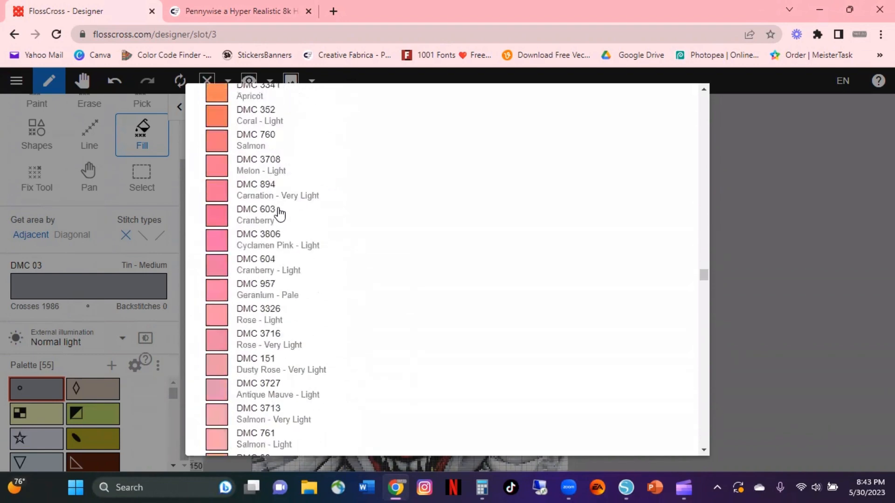
{"action": "scroll", "coordinate": [279, 213], "scroll_direction": "down", "scroll_amount": 5}
{"action": "scroll", "coordinate": [278, 215], "scroll_direction": "down", "scroll_amount": 20}
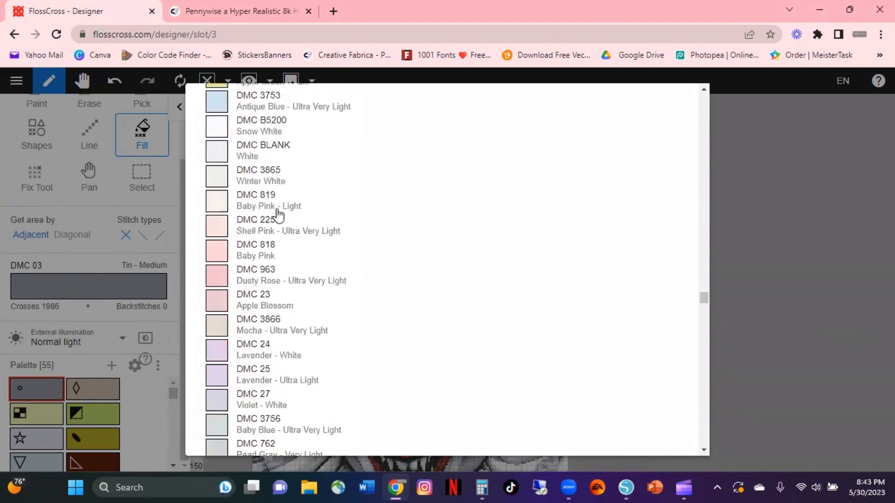
{"action": "scroll", "coordinate": [279, 215], "scroll_direction": "down", "scroll_amount": 20}
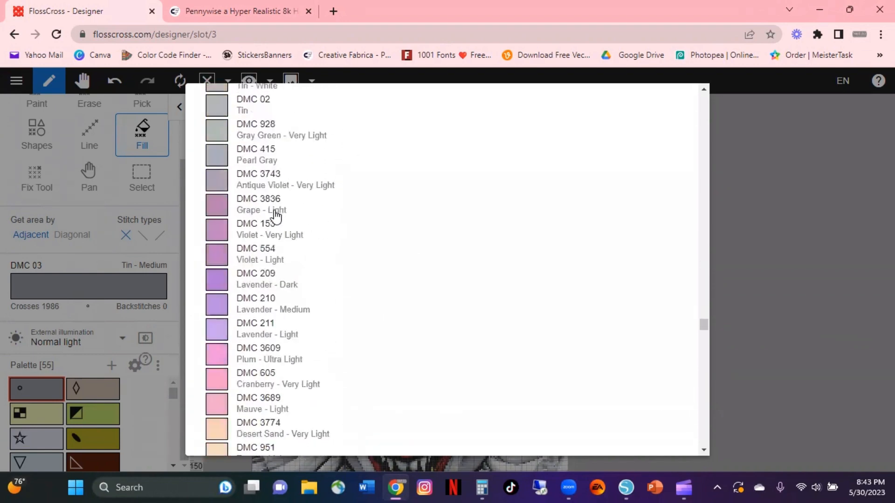
{"action": "scroll", "coordinate": [276, 217], "scroll_direction": "down", "scroll_amount": 20}
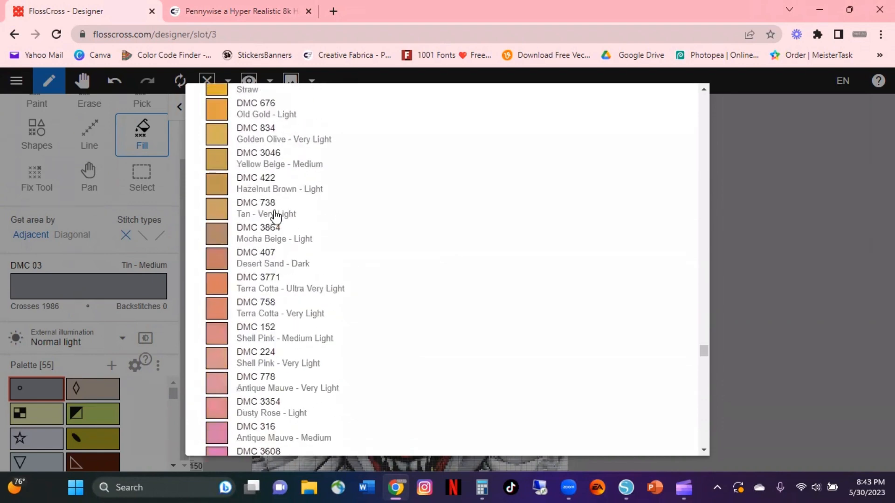
{"action": "scroll", "coordinate": [275, 219], "scroll_direction": "down", "scroll_amount": 20}
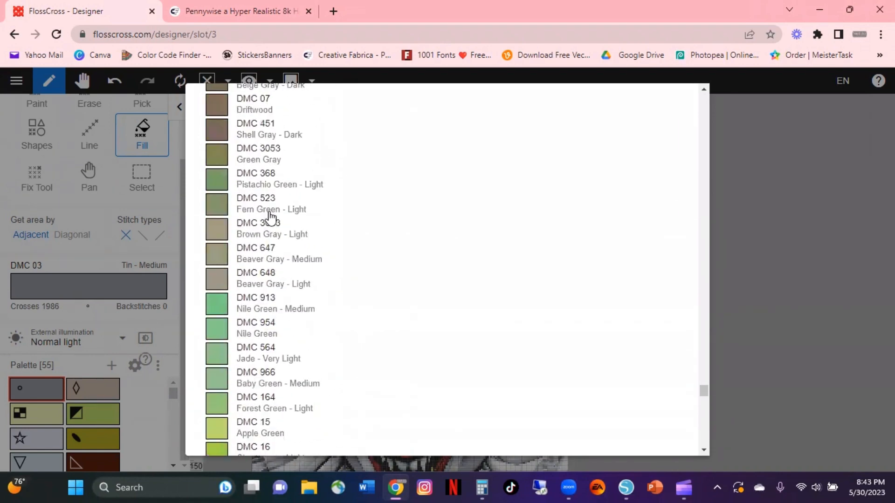
{"action": "scroll", "coordinate": [270, 217], "scroll_direction": "down", "scroll_amount": 15}
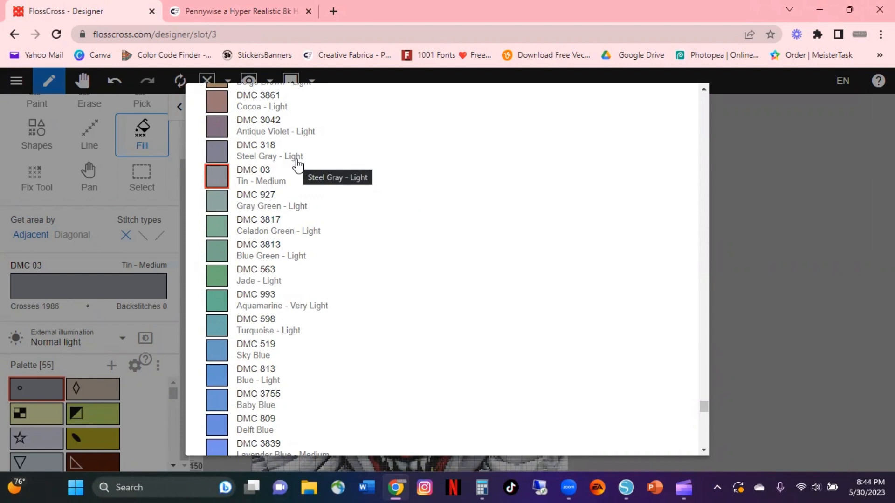
{"action": "left_click", "coordinate": [264, 163]}
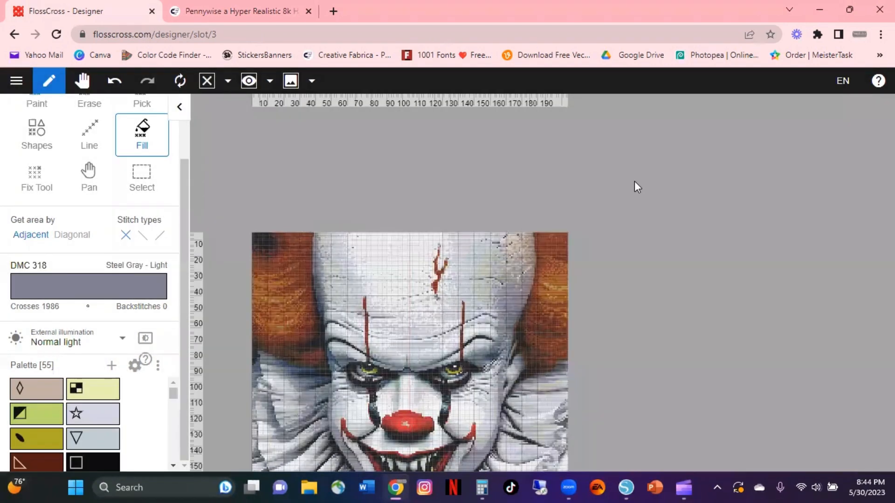
- Change the chart symbol of DMC 05 Driftwood - Light from the diamond to the bold upper-right corner shape
{"action": "scroll", "coordinate": [447, 264], "scroll_direction": "down", "scroll_amount": 3}
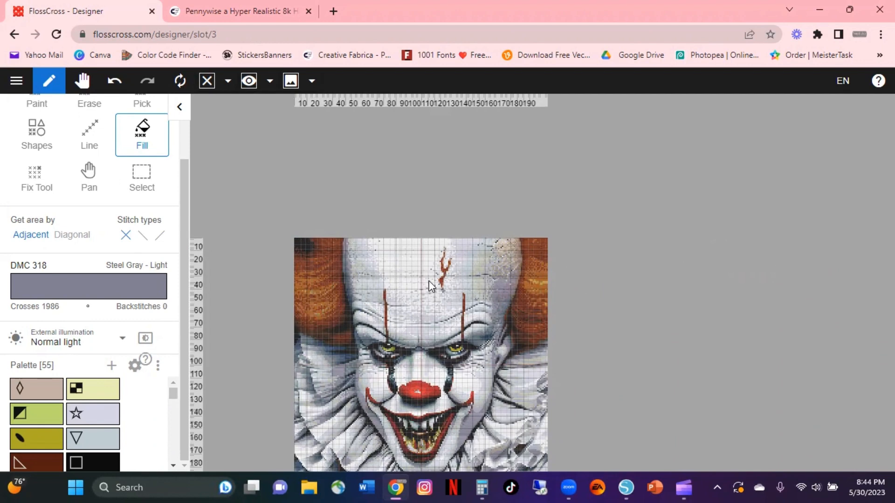
{"action": "scroll", "coordinate": [421, 279], "scroll_direction": "up", "scroll_amount": 3}
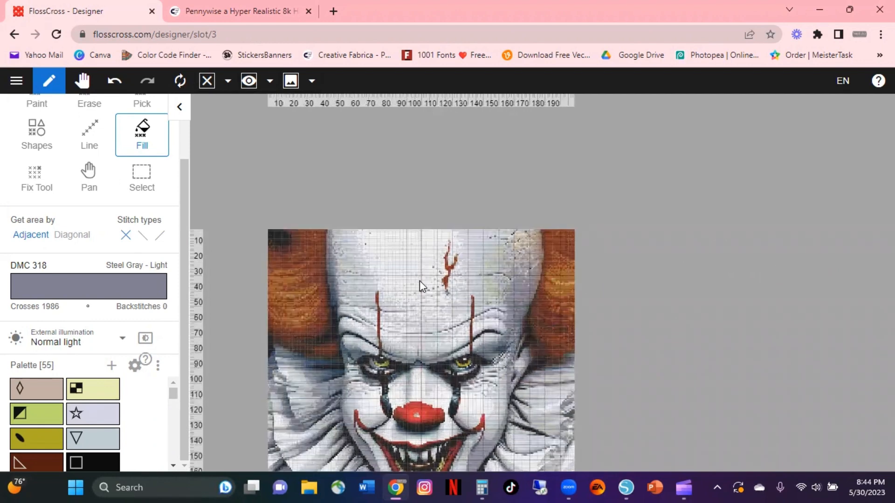
{"action": "scroll", "coordinate": [421, 279], "scroll_direction": "down", "scroll_amount": 3}
{"action": "scroll", "coordinate": [420, 278], "scroll_direction": "down", "scroll_amount": 1}
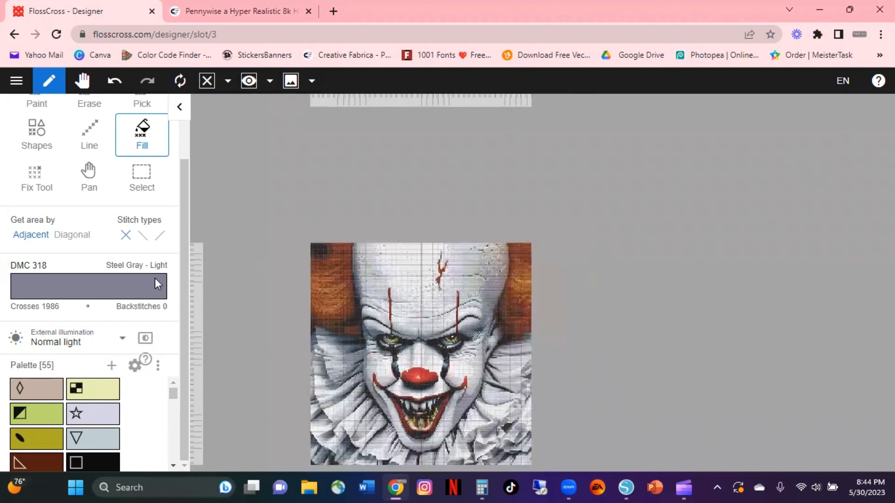
{"action": "left_click", "coordinate": [38, 395]}
{"action": "left_click", "coordinate": [66, 297]}
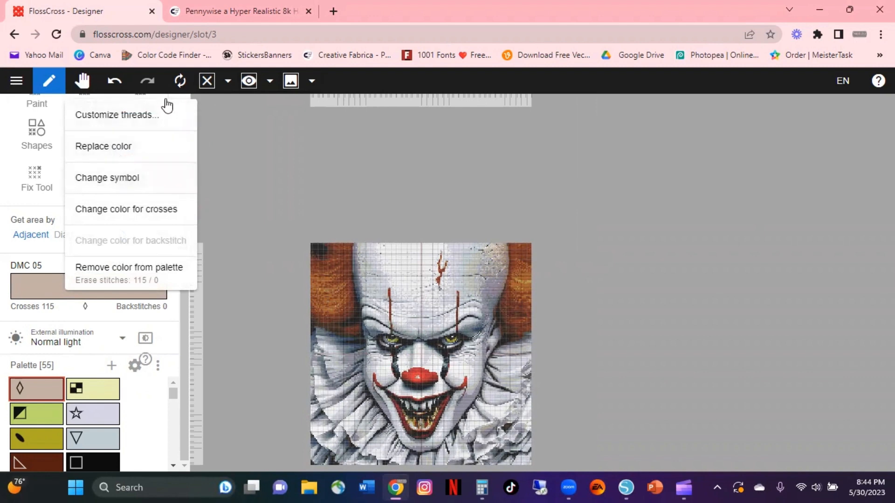
{"action": "left_click", "coordinate": [150, 178]}
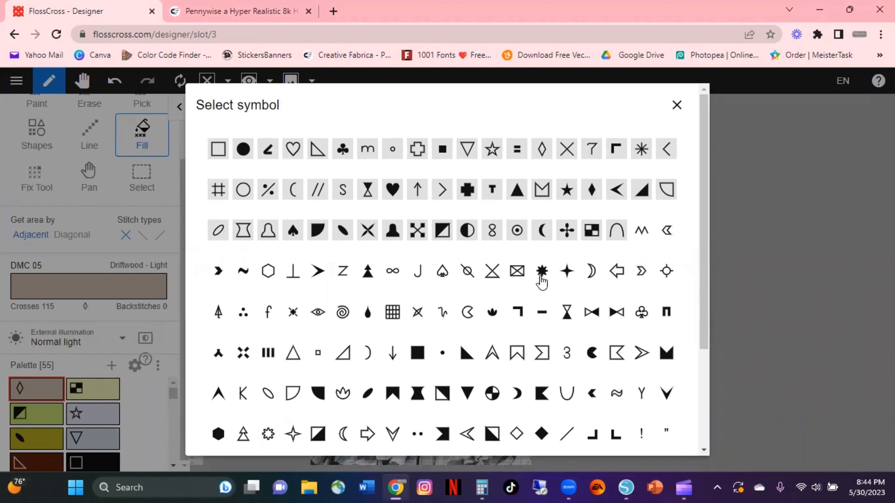
{"action": "left_click", "coordinate": [518, 313]}
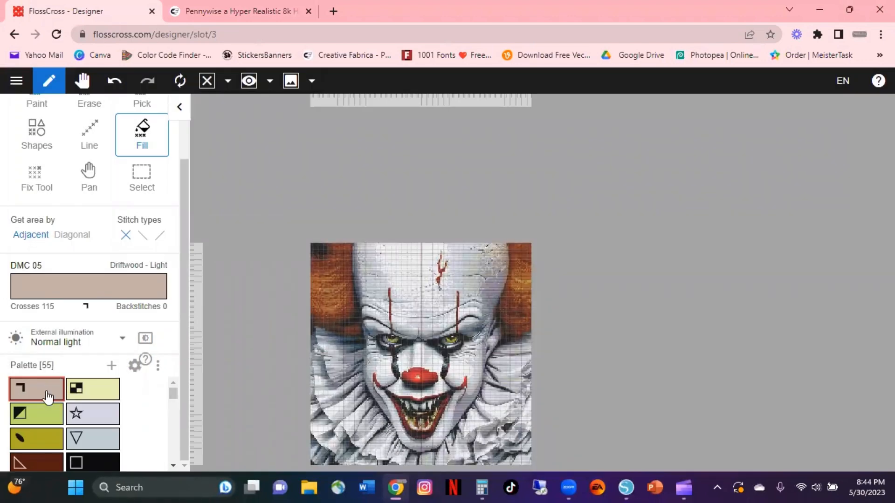
- Set the chart symbol of DMC 05 Driftwood - Light back to the outlined diamond
{"action": "left_click", "coordinate": [86, 310]}
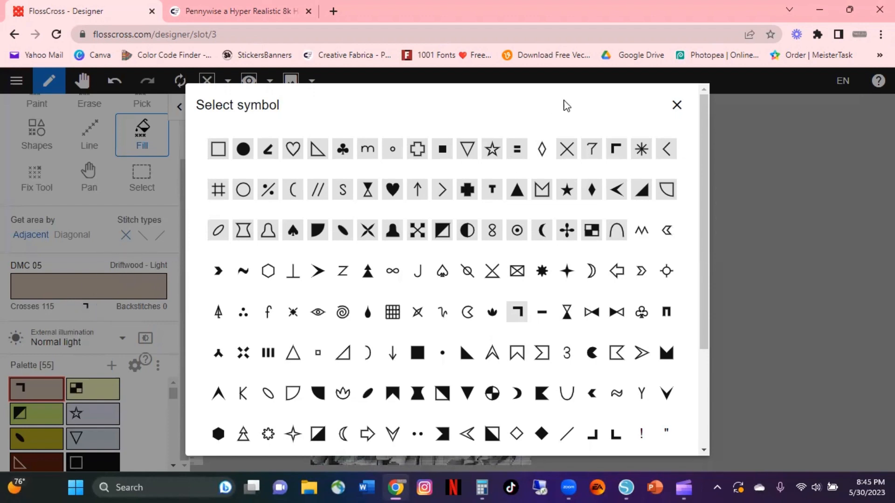
{"action": "left_click", "coordinate": [677, 105]}
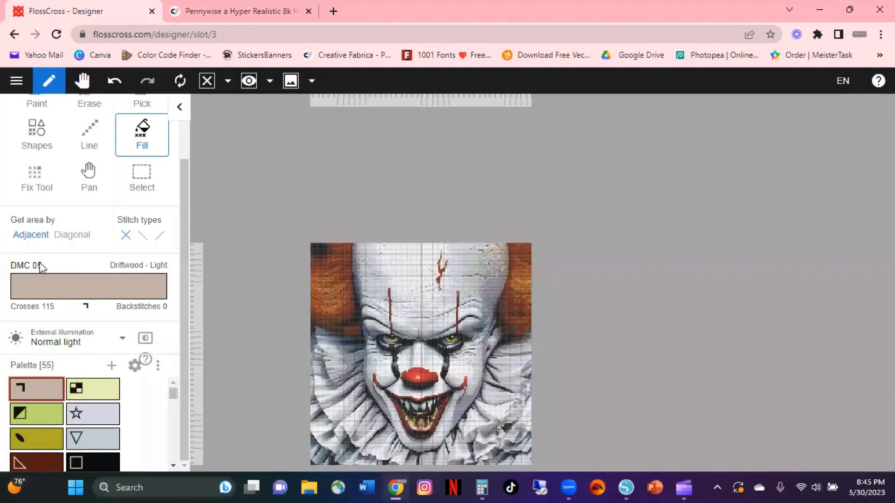
{"action": "left_click", "coordinate": [86, 309]}
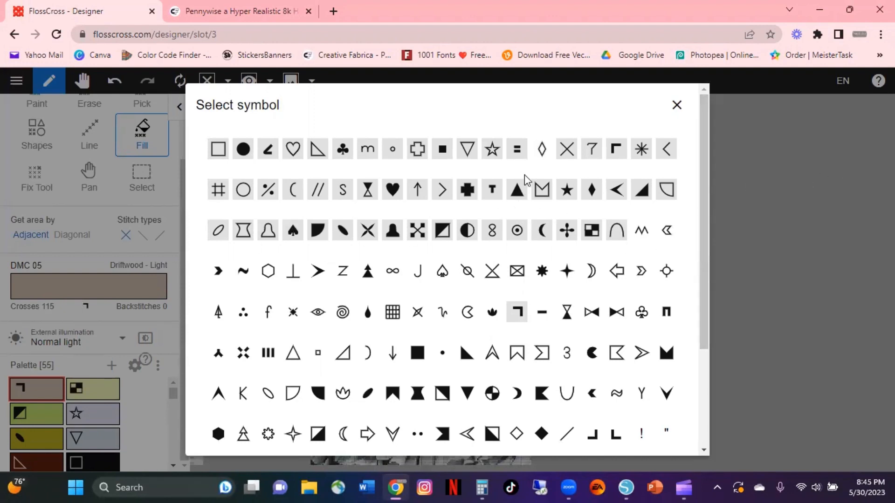
{"action": "left_click", "coordinate": [543, 151]}
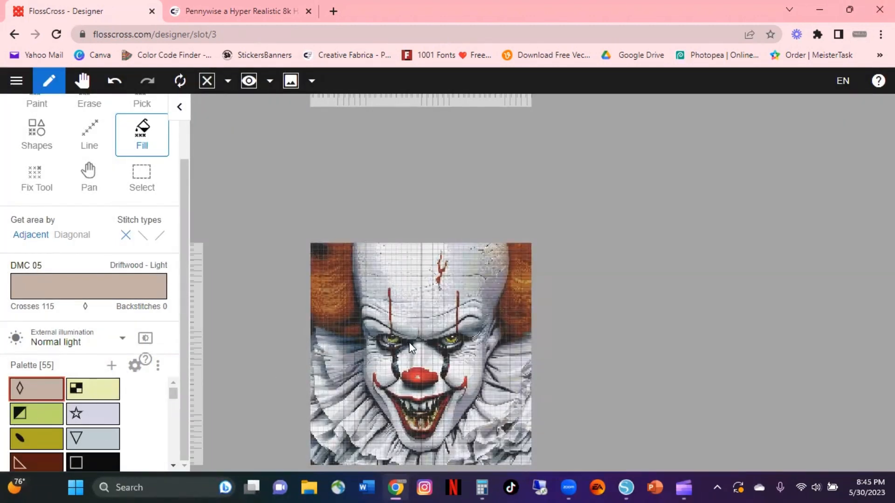
- Hide the grid, center lines and backstitches on the pattern
{"action": "scroll", "coordinate": [439, 335], "scroll_direction": "down", "scroll_amount": 2}
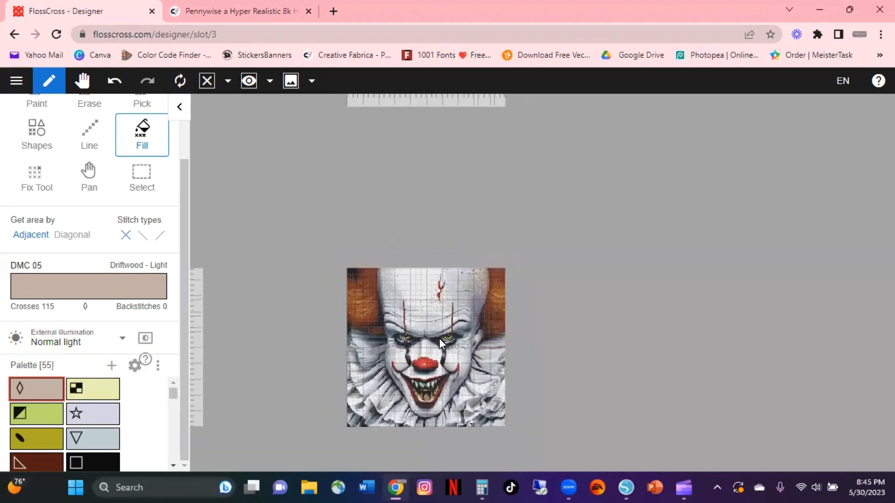
{"action": "scroll", "coordinate": [439, 339], "scroll_direction": "up", "scroll_amount": 2}
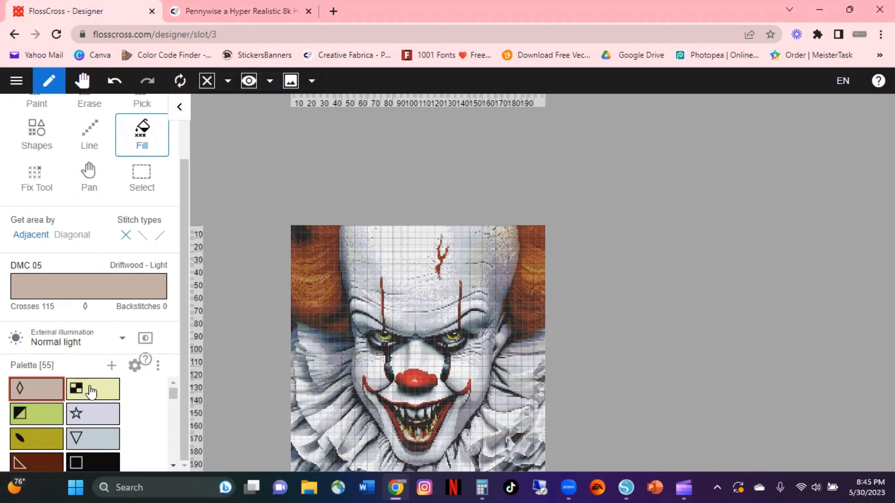
{"action": "left_click", "coordinate": [270, 83]}
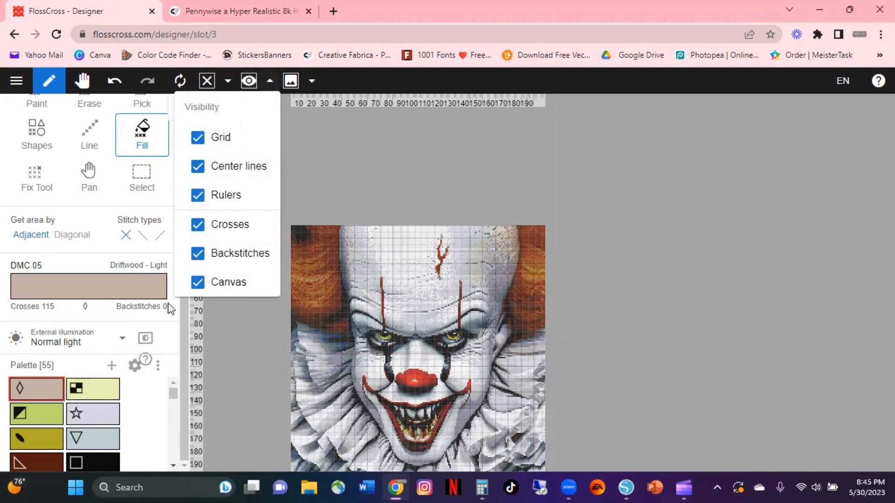
{"action": "left_click", "coordinate": [221, 139]}
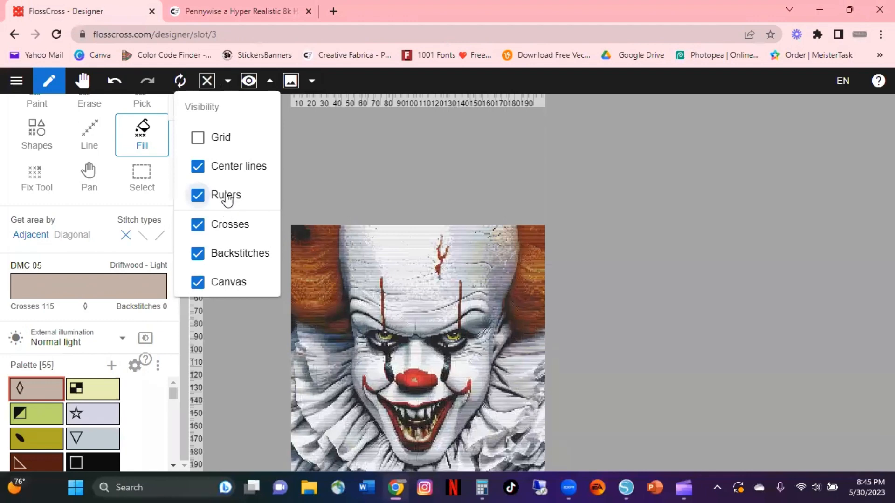
{"action": "left_click", "coordinate": [230, 174]}
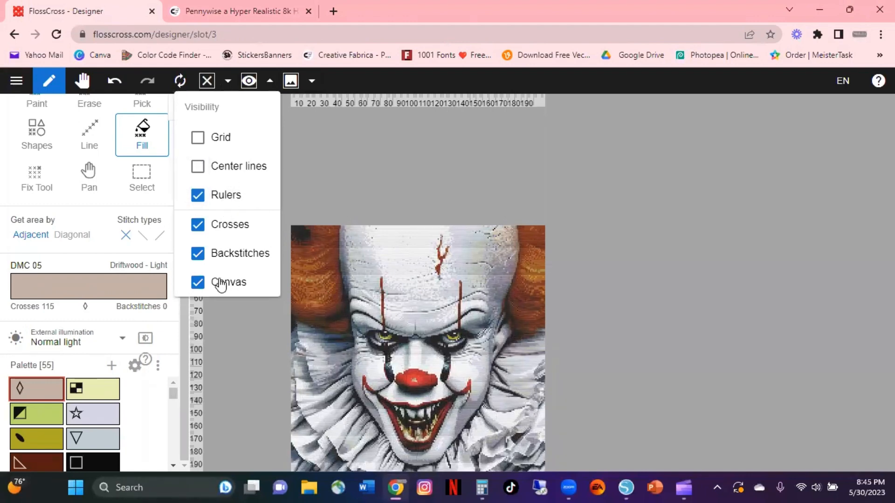
{"action": "left_click", "coordinate": [217, 255]}
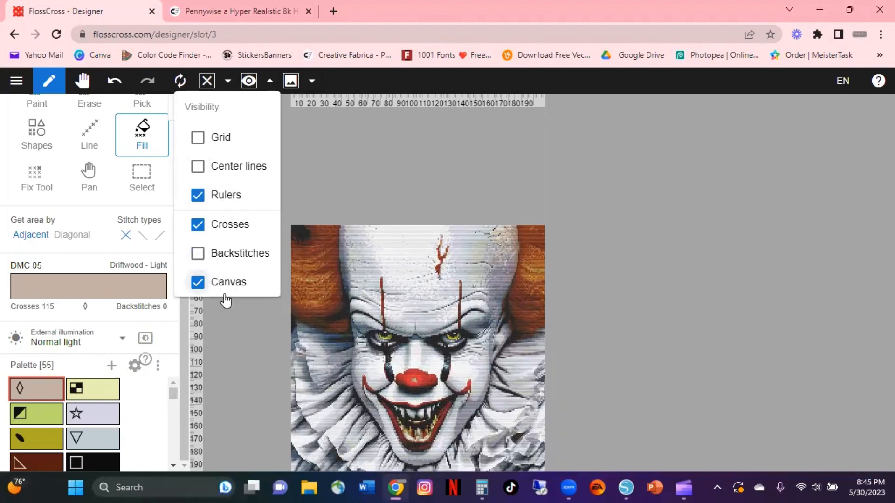
- Switch the canvas visibility off and on again, and show the center lines and grid again
{"action": "left_click", "coordinate": [225, 288]}
{"action": "left_click", "coordinate": [210, 282]}
{"action": "left_click", "coordinate": [236, 165]}
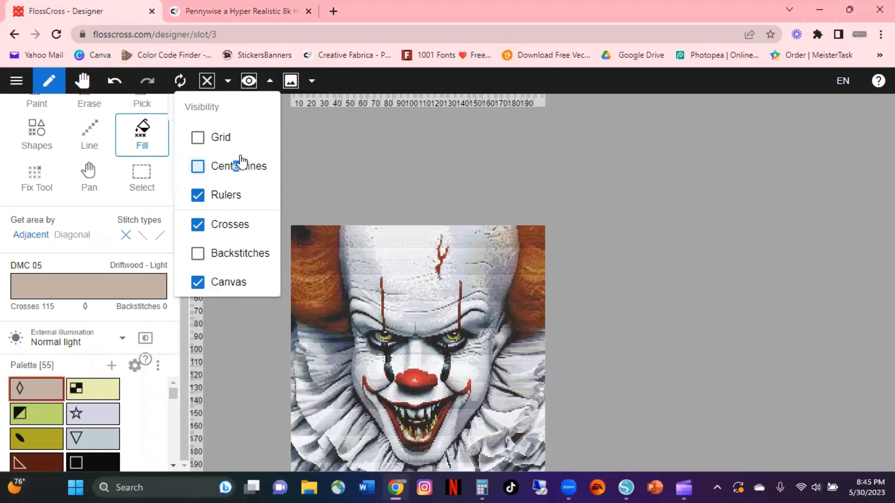
{"action": "left_click", "coordinate": [221, 140]}
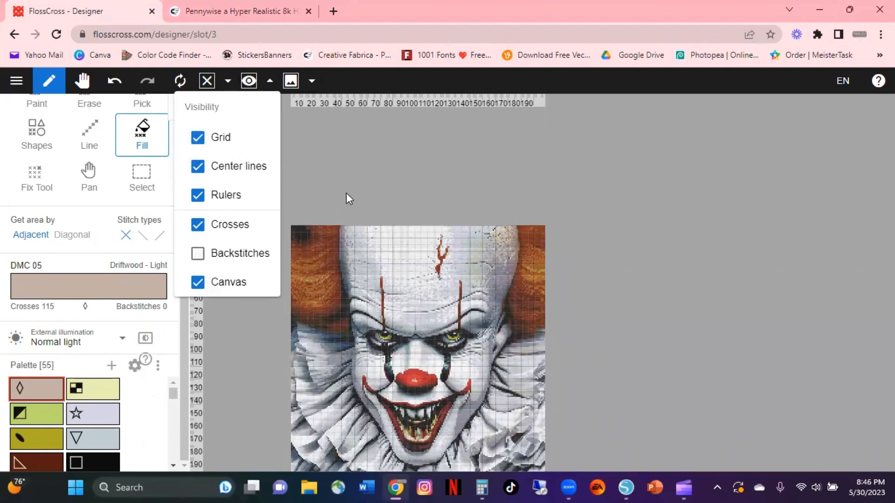
- Show the source image over the pattern and hide it again, leaving its opacity at 50%
{"action": "left_click", "coordinate": [312, 81]}
{"action": "left_click", "coordinate": [311, 81]}
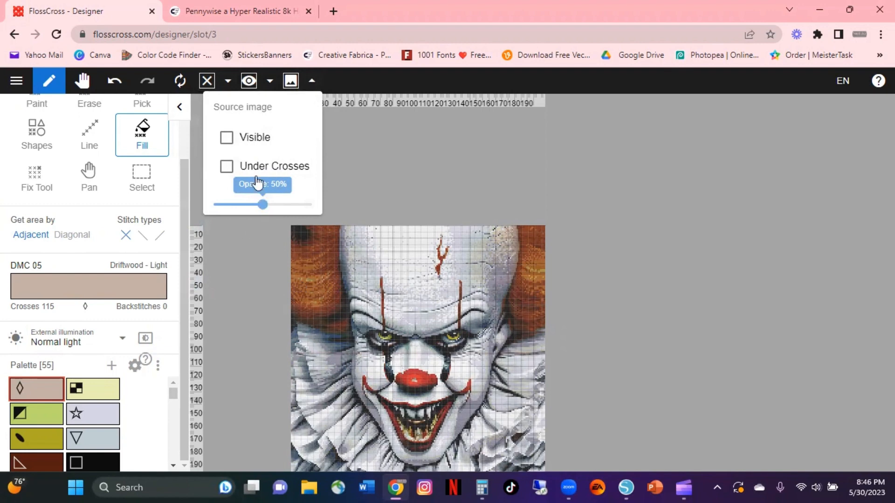
{"action": "left_click", "coordinate": [259, 149]}
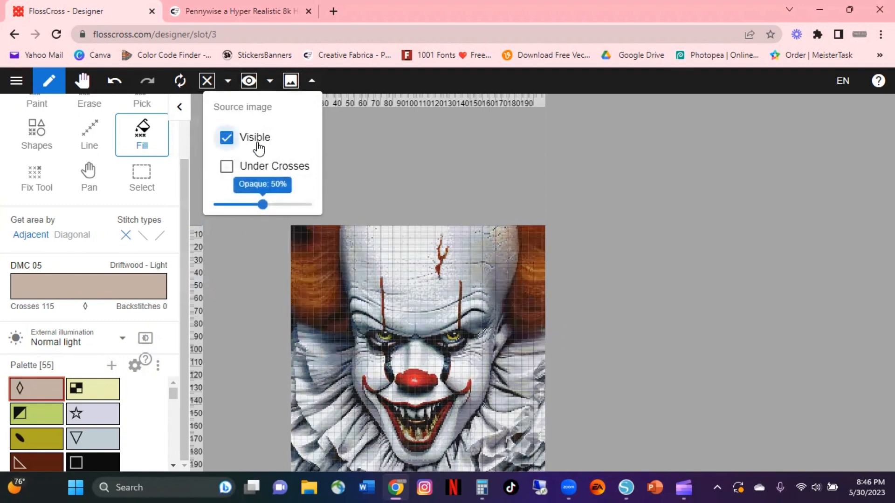
{"action": "left_click", "coordinate": [256, 146]}
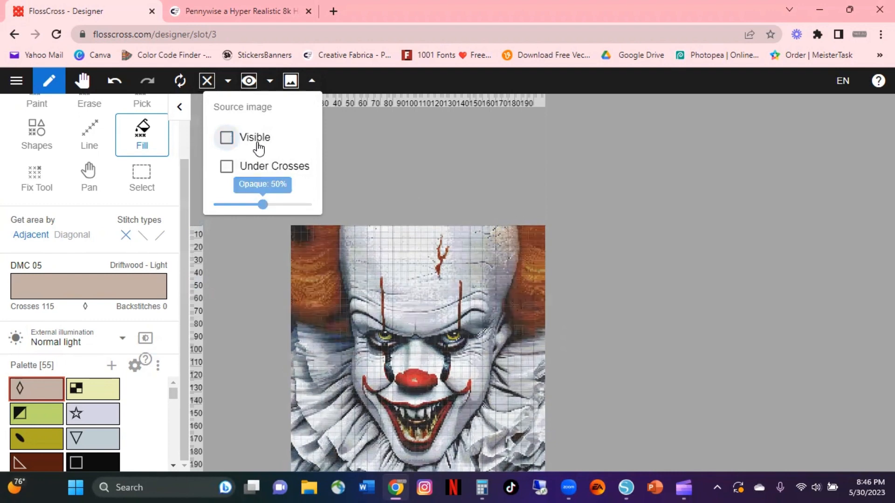
{"action": "left_click", "coordinate": [442, 191]}
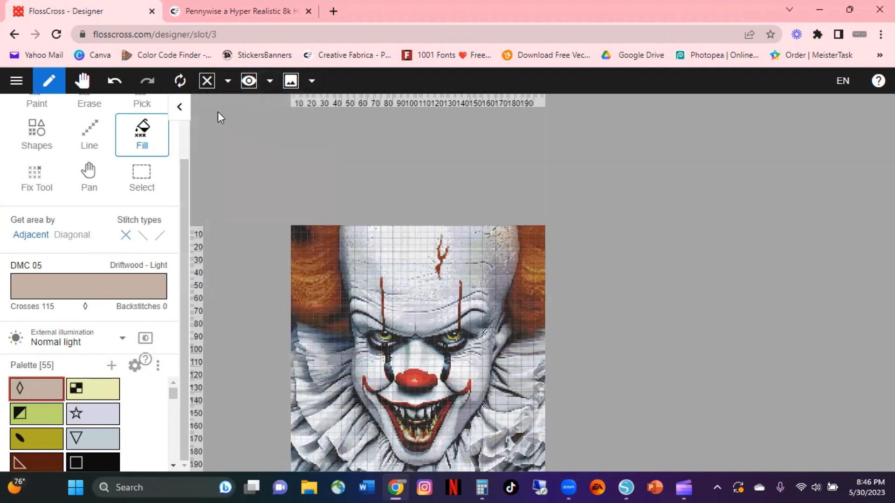
- Switch the render mode to Symbol and examine the chart symbols up close across the pattern
{"action": "left_click", "coordinate": [228, 86]}
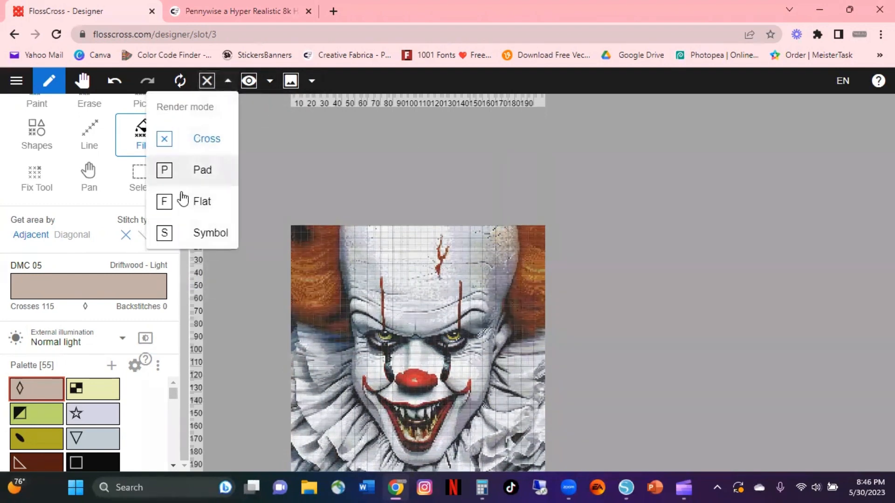
{"action": "left_click", "coordinate": [168, 232]}
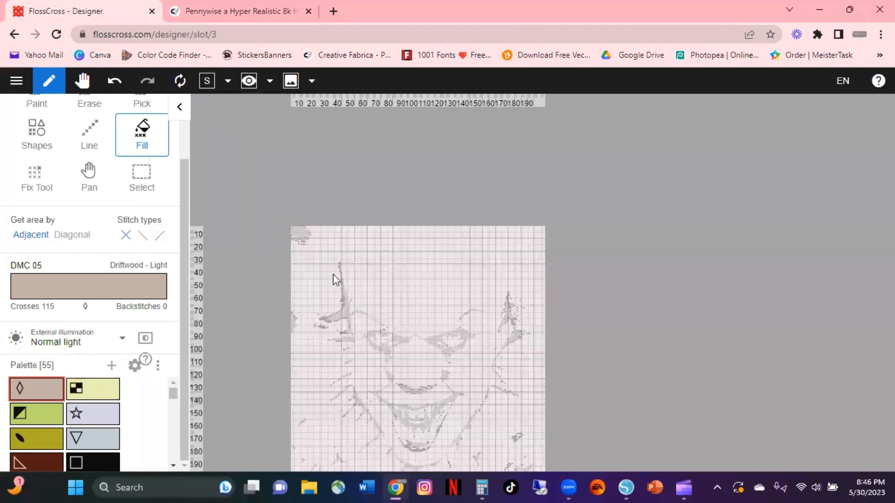
{"action": "scroll", "coordinate": [396, 356], "scroll_direction": "up", "scroll_amount": 5}
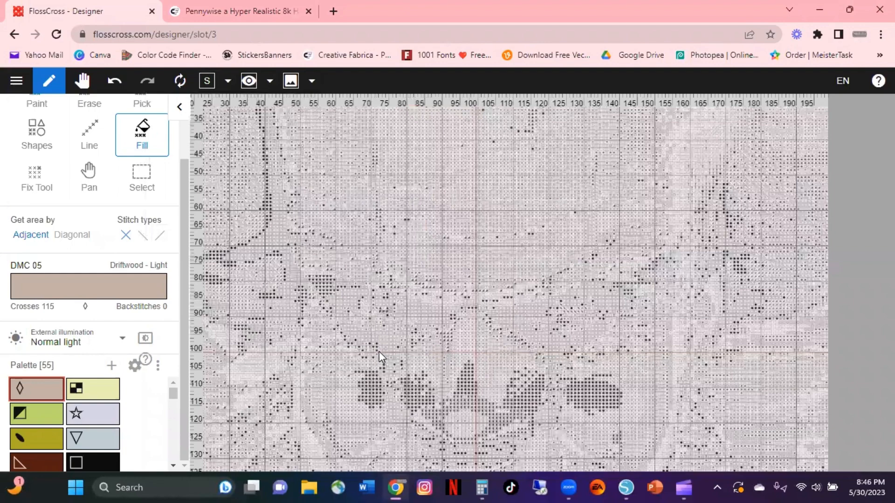
{"action": "scroll", "coordinate": [382, 357], "scroll_direction": "up", "scroll_amount": 3}
{"action": "scroll", "coordinate": [475, 364], "scroll_direction": "down", "scroll_amount": 10}
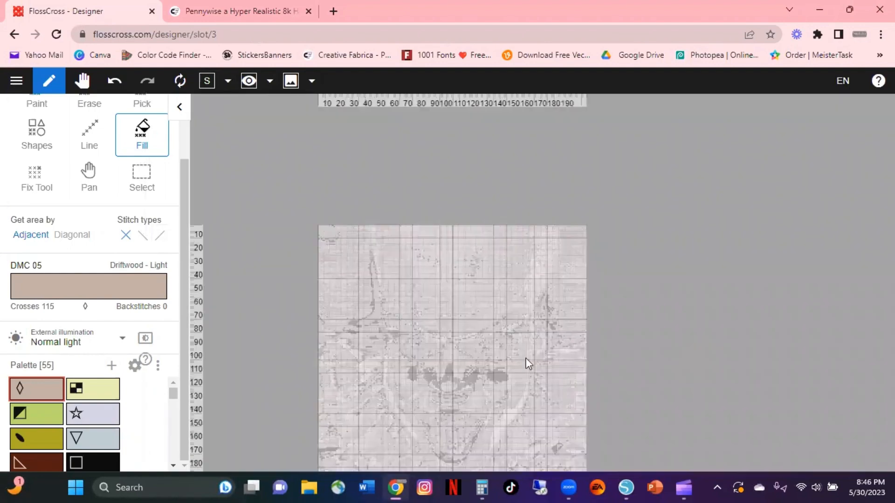
{"action": "scroll", "coordinate": [636, 345], "scroll_direction": "up", "scroll_amount": 2}
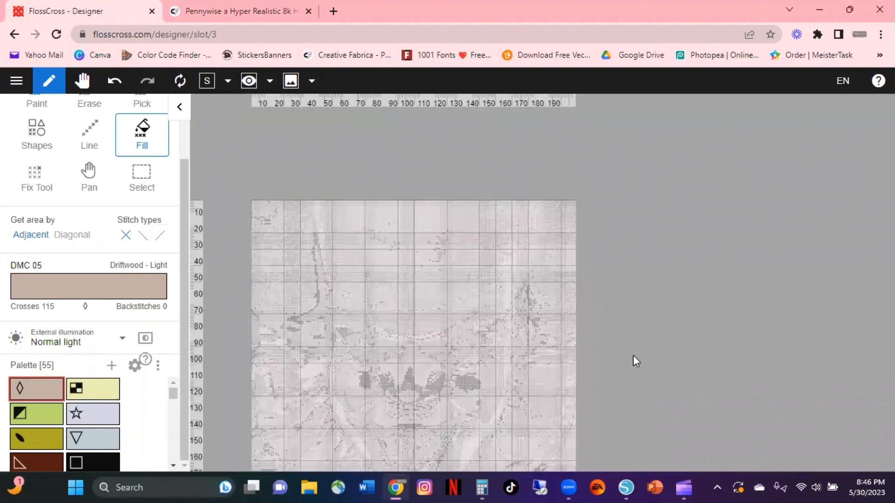
{"action": "left_click", "coordinate": [485, 286]}
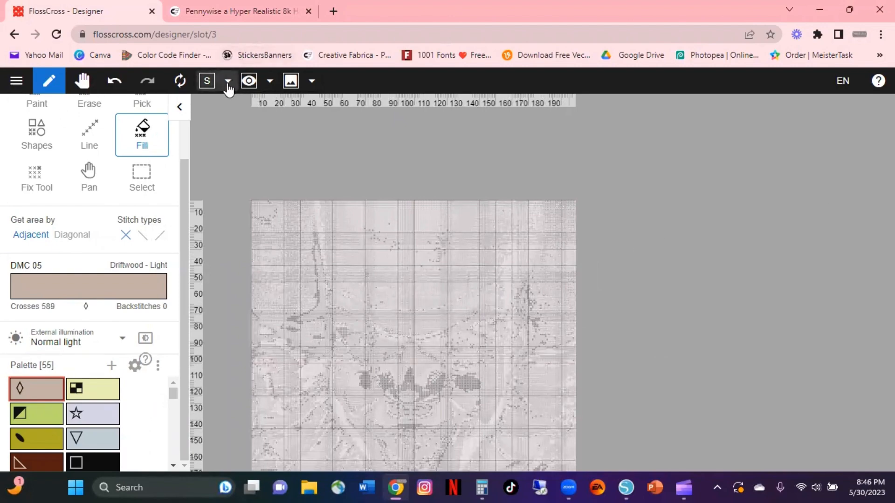
{"action": "scroll", "coordinate": [403, 246], "scroll_direction": "up", "scroll_amount": 2}
{"action": "scroll", "coordinate": [381, 231], "scroll_direction": "up", "scroll_amount": 3}
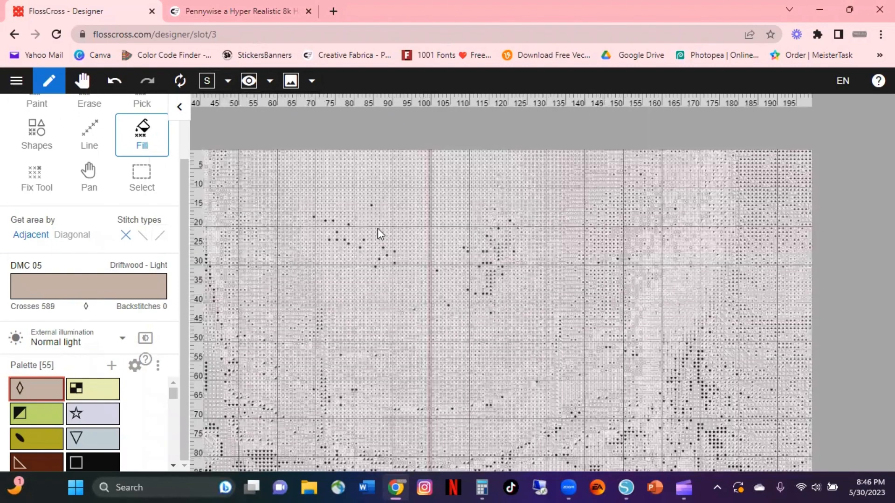
{"action": "scroll", "coordinate": [384, 241], "scroll_direction": "up", "scroll_amount": 2}
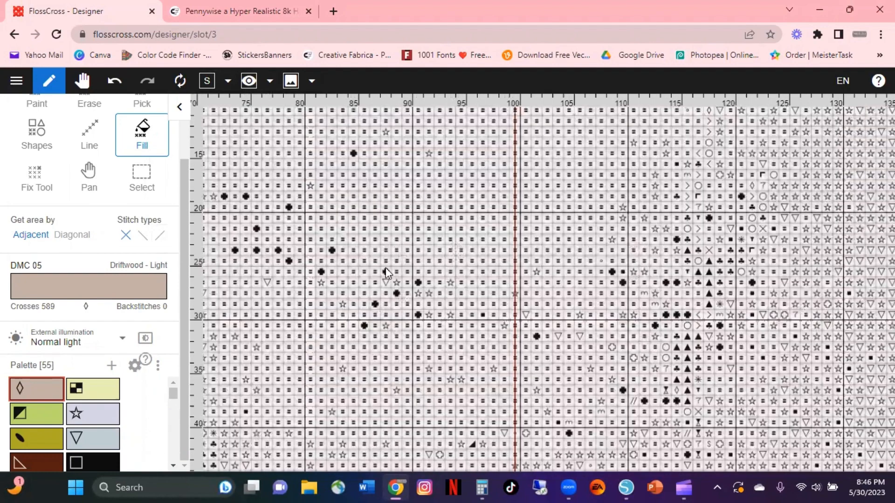
{"action": "scroll", "coordinate": [387, 272], "scroll_direction": "down", "scroll_amount": 6}
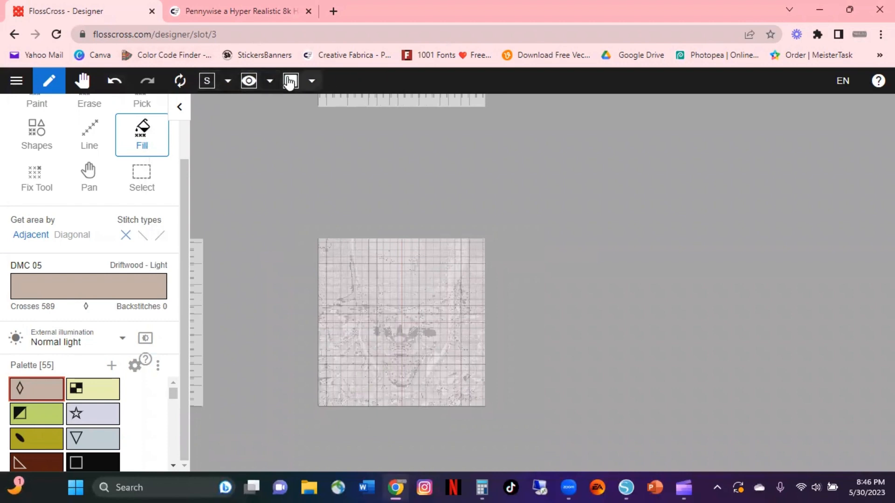
- Set the render mode back to Cross and look closely at the forehead and eye area
{"action": "left_click", "coordinate": [228, 81]}
{"action": "left_click", "coordinate": [197, 138]}
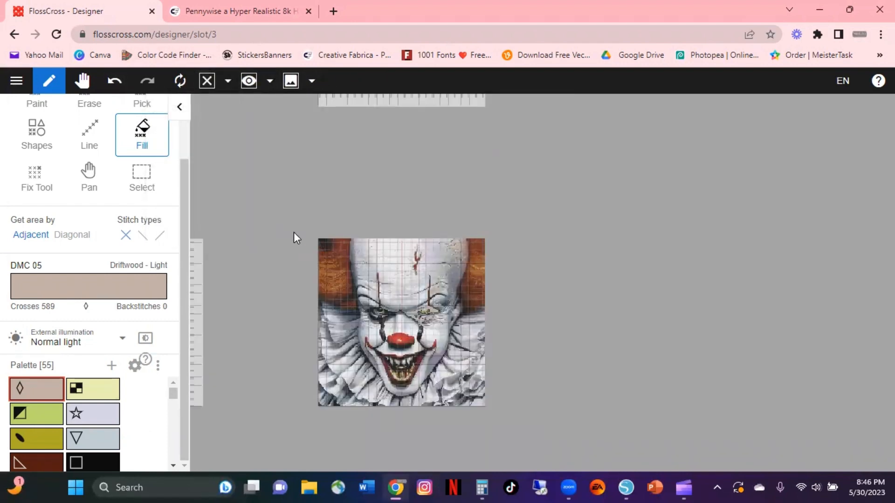
{"action": "scroll", "coordinate": [294, 233], "scroll_direction": "up", "scroll_amount": 4}
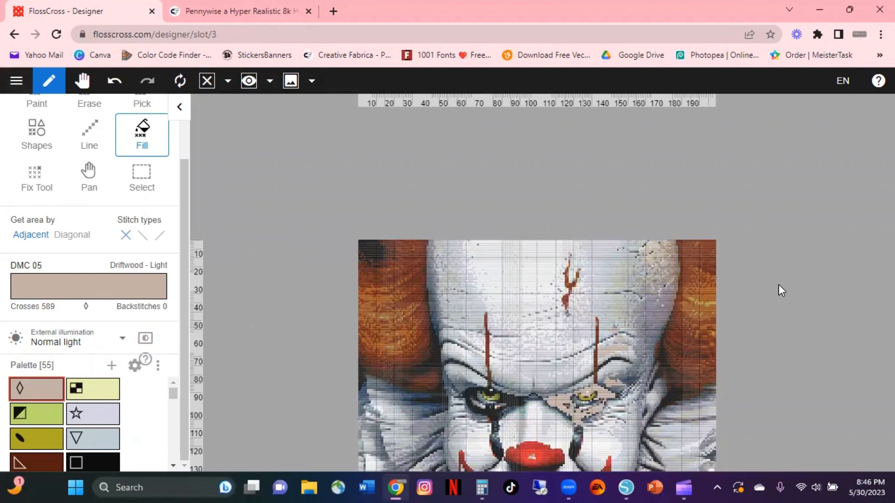
{"action": "scroll", "coordinate": [615, 349], "scroll_direction": "up", "scroll_amount": 3}
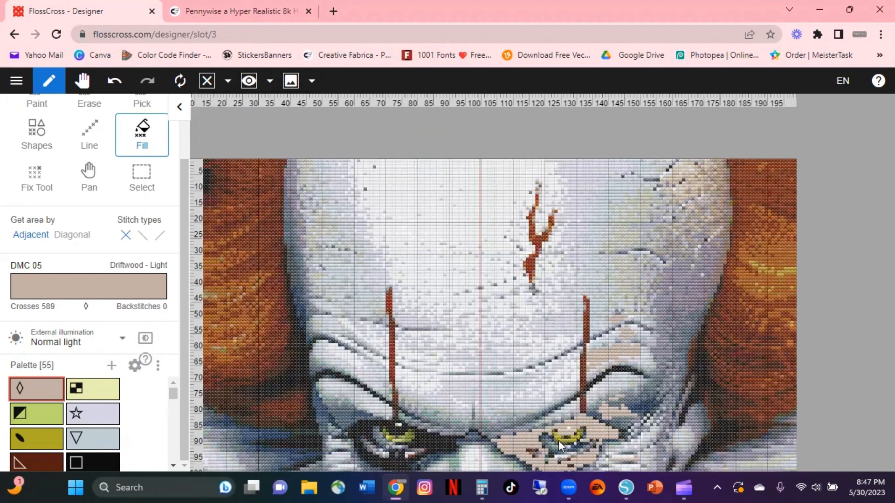
{"action": "scroll", "coordinate": [776, 274], "scroll_direction": "up", "scroll_amount": 1}
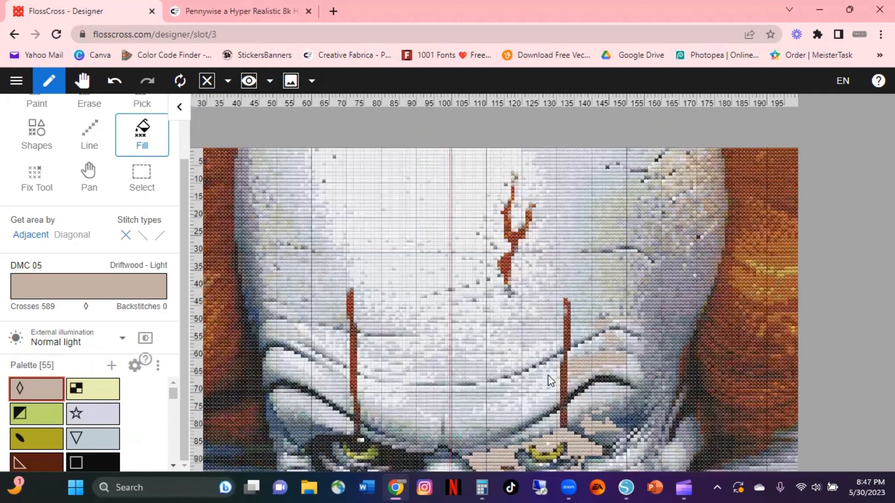
- Fill a forehead patch with DMC 05 Driftwood - Light, and undo the fills on the face and the last symbol change
{"action": "left_click", "coordinate": [573, 333]}
{"action": "scroll", "coordinate": [615, 284], "scroll_direction": "up", "scroll_amount": 1}
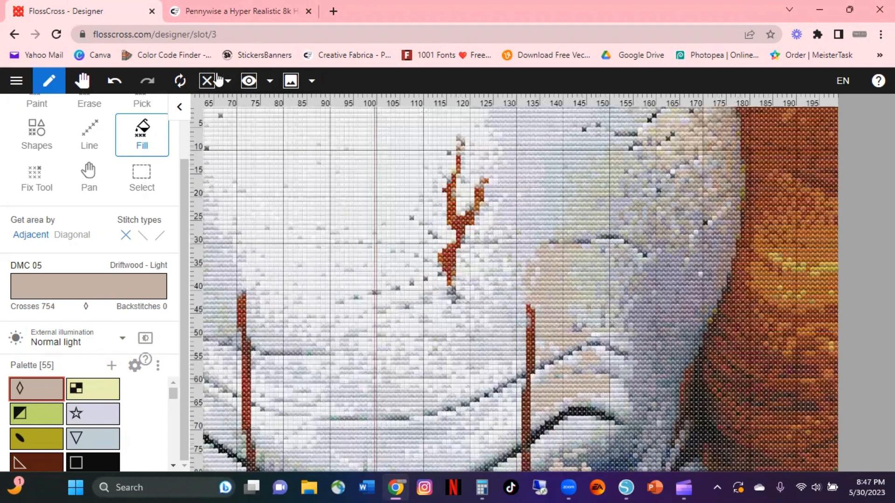
{"action": "left_click", "coordinate": [115, 81]}
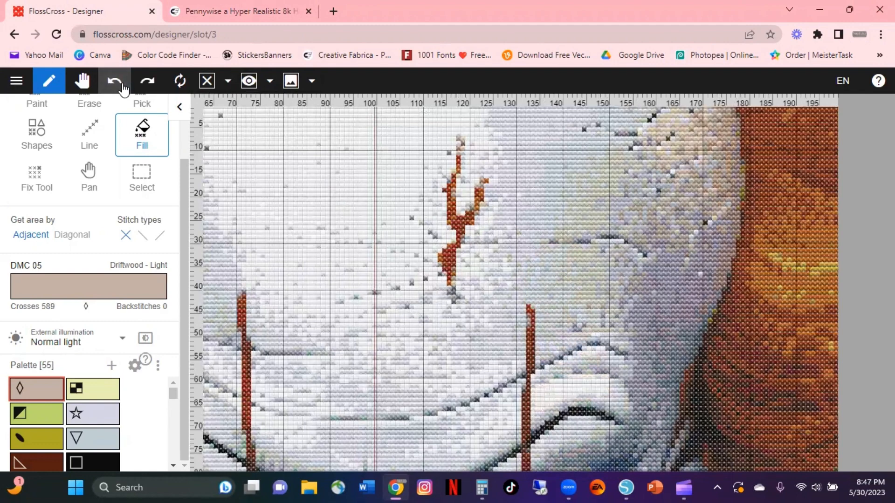
{"action": "left_click", "coordinate": [115, 81]}
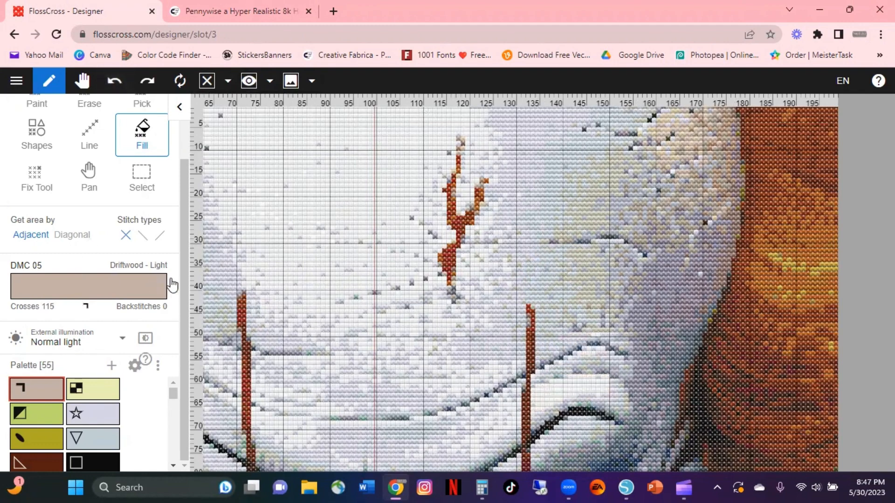
{"action": "scroll", "coordinate": [820, 209], "scroll_direction": "down", "scroll_amount": 2}
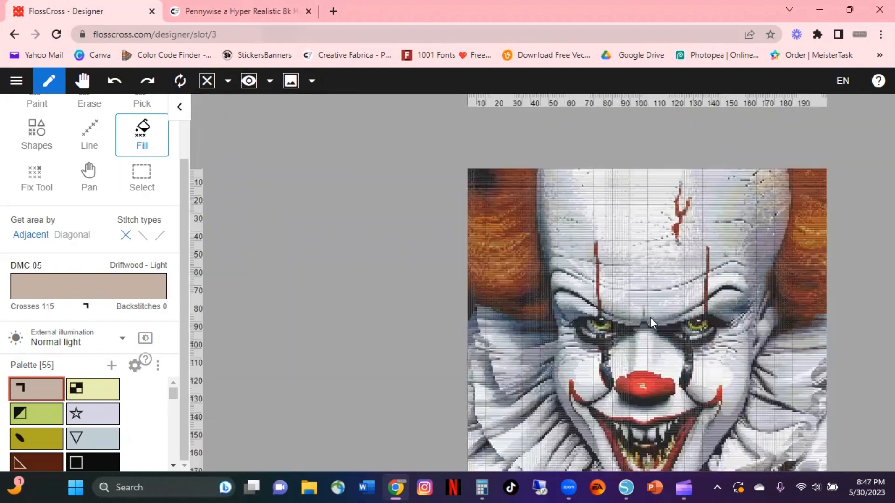
{"action": "left_click", "coordinate": [151, 133]}
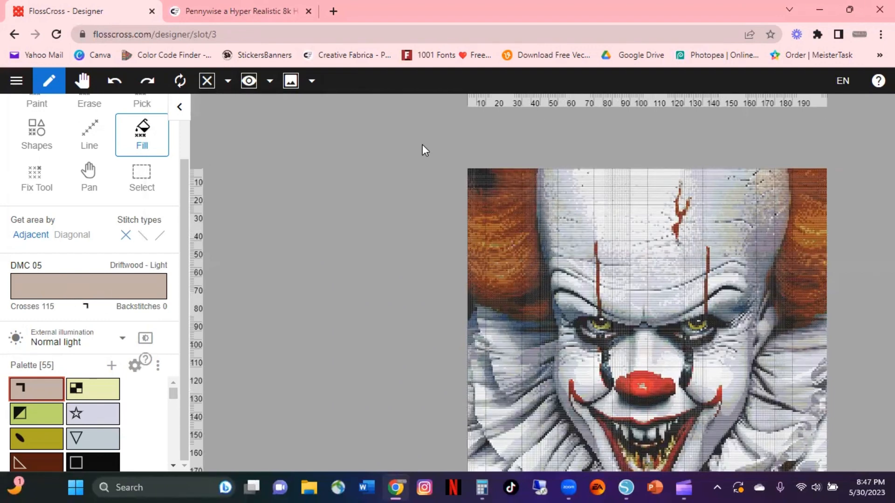
- Open the pattern's export to SVG and turn on Color blocks in the pattern setup
{"action": "left_click", "coordinate": [16, 82]}
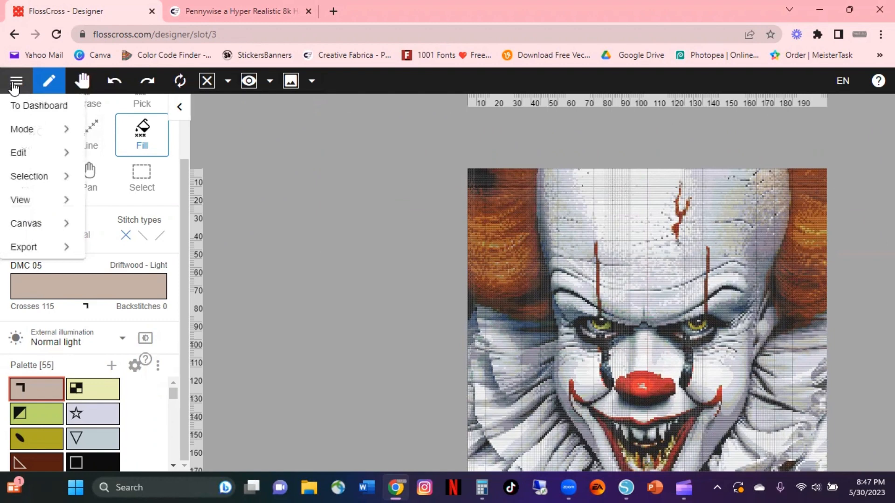
{"action": "left_click", "coordinate": [56, 255]}
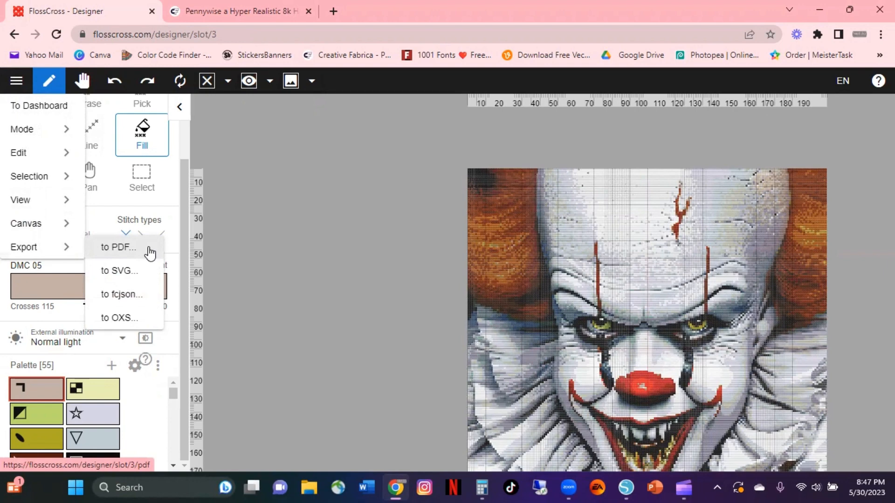
{"action": "left_click", "coordinate": [145, 274]}
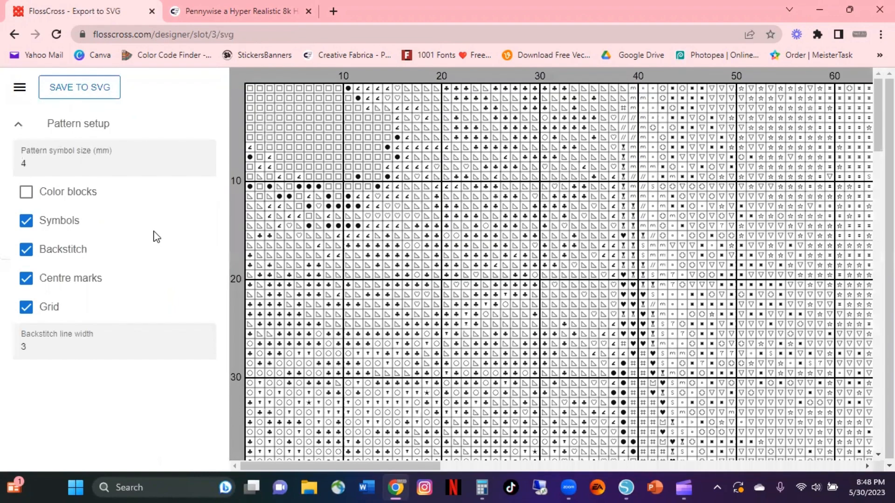
{"action": "left_click", "coordinate": [26, 191]}
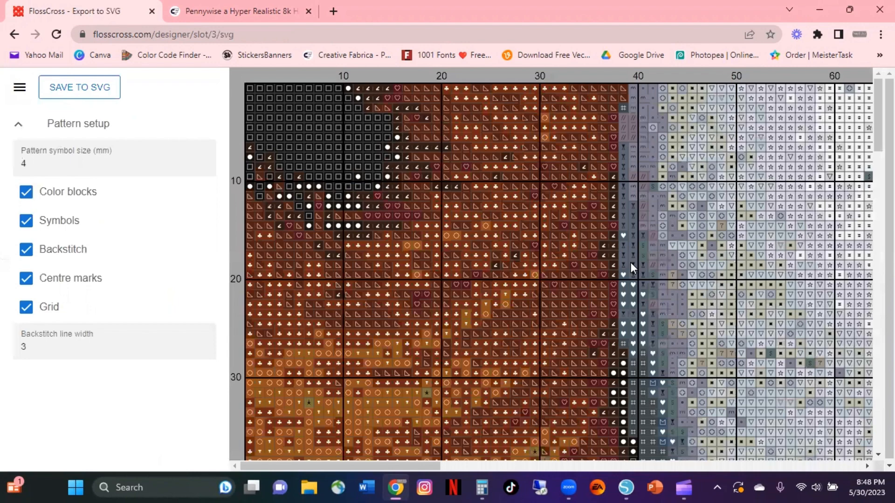
- Look through the SVG preview with color blocks and symbols down to the last rows of the pattern
{"action": "scroll", "coordinate": [623, 266], "scroll_direction": "down", "scroll_amount": 7}
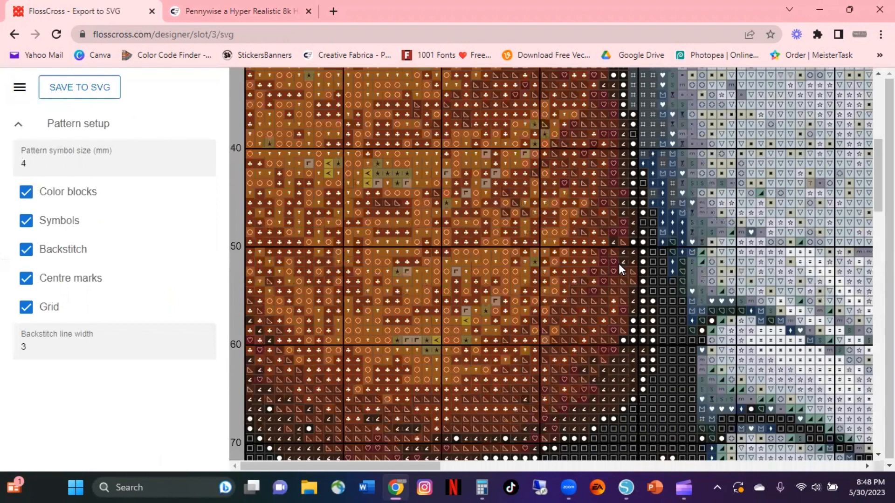
{"action": "scroll", "coordinate": [620, 265], "scroll_direction": "down", "scroll_amount": 8}
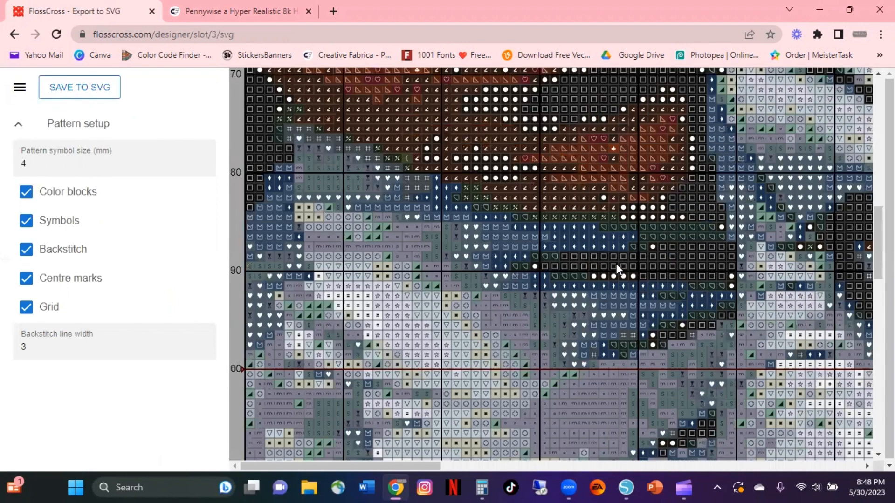
{"action": "scroll", "coordinate": [615, 268], "scroll_direction": "up", "scroll_amount": 4}
{"action": "scroll", "coordinate": [615, 269], "scroll_direction": "up", "scroll_amount": 5}
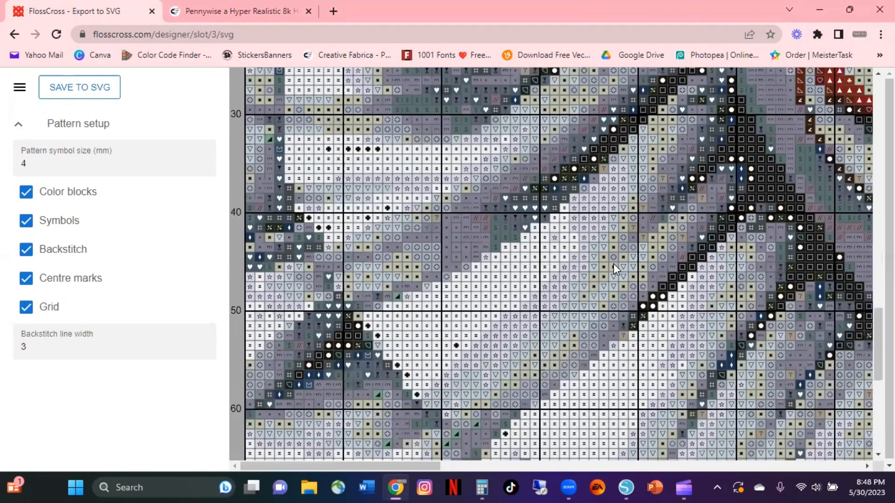
{"action": "scroll", "coordinate": [614, 264], "scroll_direction": "down", "scroll_amount": 8}
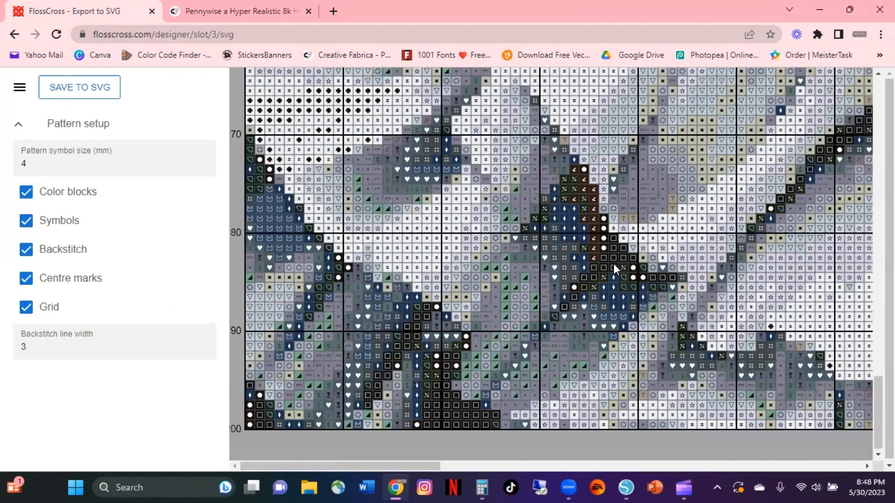
{"action": "scroll", "coordinate": [613, 264], "scroll_direction": "up", "scroll_amount": 3}
{"action": "scroll", "coordinate": [613, 264], "scroll_direction": "down", "scroll_amount": 4}
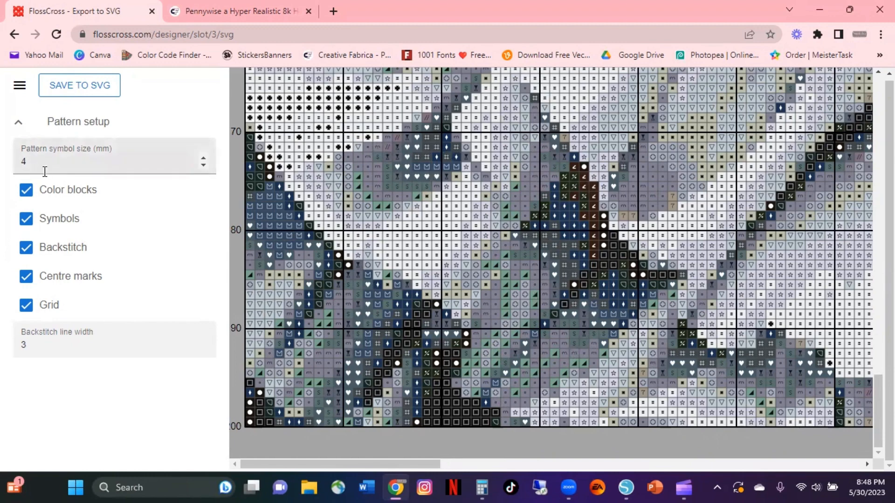
- Leave backstitches out of the SVG export and check the pattern preview
{"action": "left_click", "coordinate": [52, 252]}
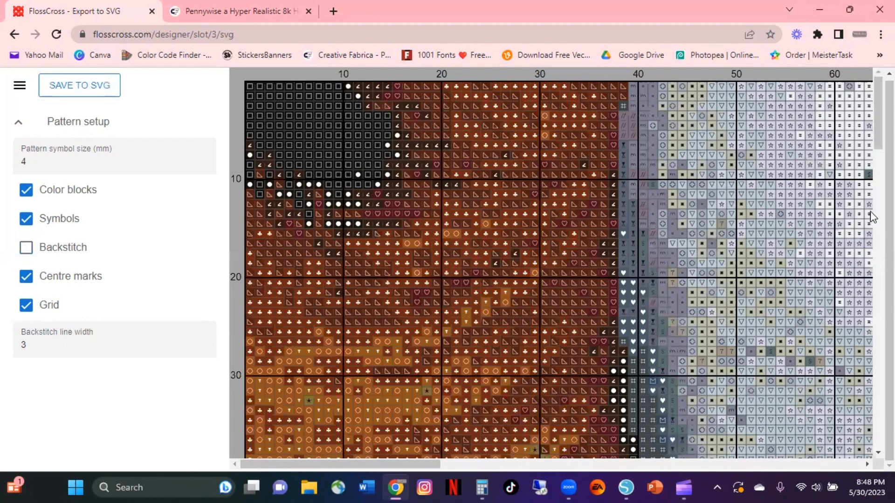
{"action": "scroll", "coordinate": [872, 213], "scroll_direction": "down", "scroll_amount": 10}
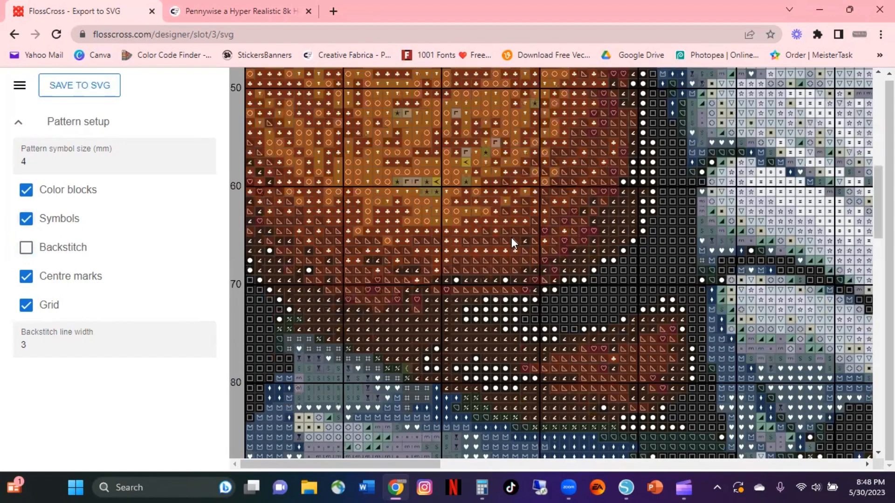
{"action": "scroll", "coordinate": [501, 248], "scroll_direction": "up", "scroll_amount": 5}
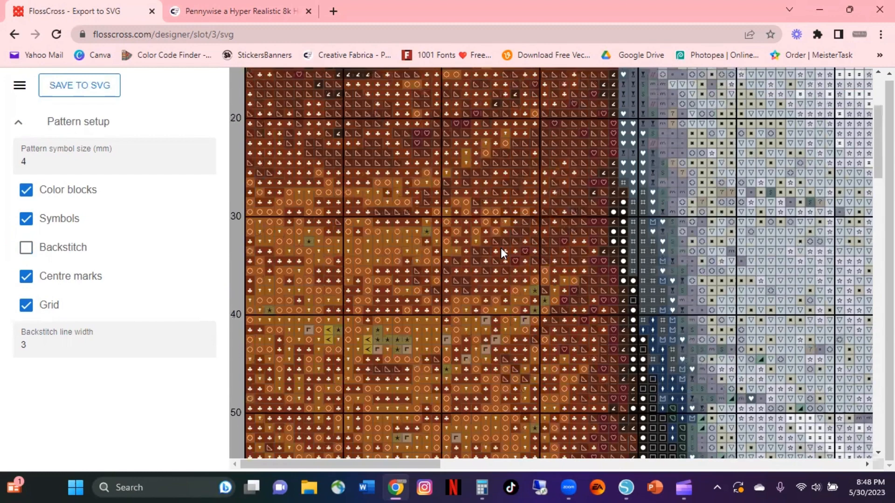
{"action": "scroll", "coordinate": [500, 248], "scroll_direction": "down", "scroll_amount": 7}
{"action": "scroll", "coordinate": [500, 247], "scroll_direction": "up", "scroll_amount": 8}
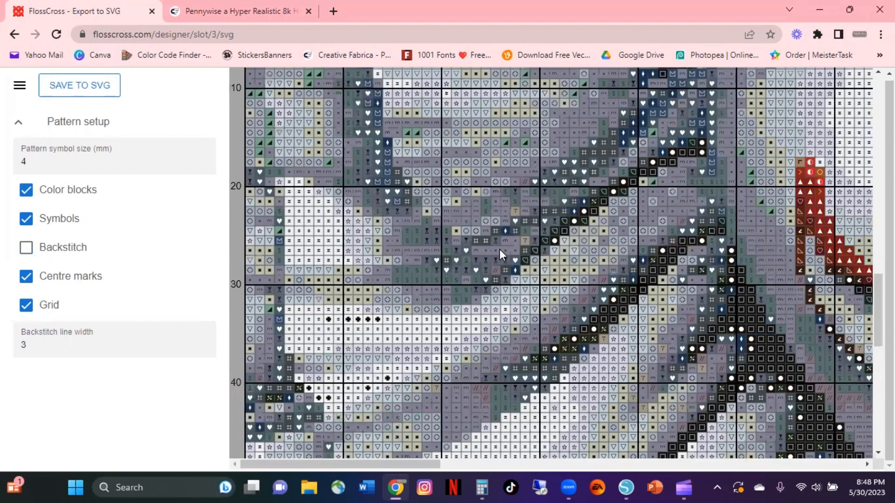
- Leave the grid out of the SVG export and check the pattern preview down to its last rows
{"action": "scroll", "coordinate": [499, 249], "scroll_direction": "down", "scroll_amount": 9}
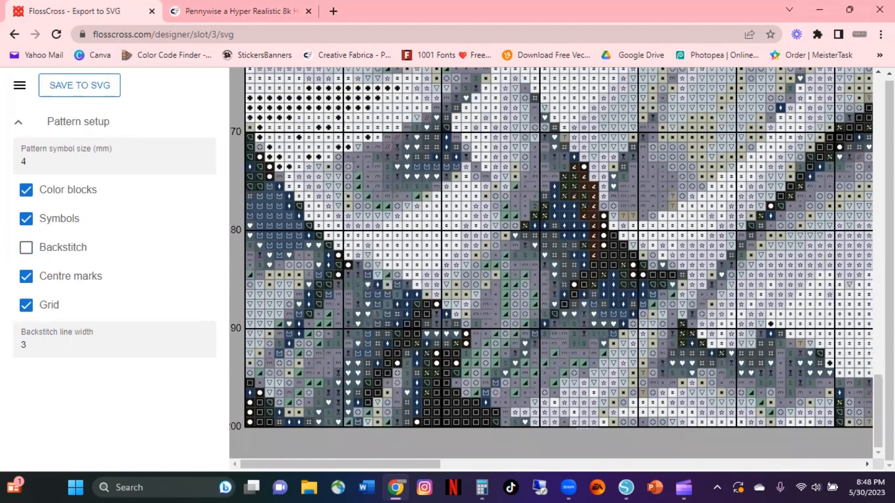
{"action": "scroll", "coordinate": [445, 141], "scroll_direction": "up", "scroll_amount": 8}
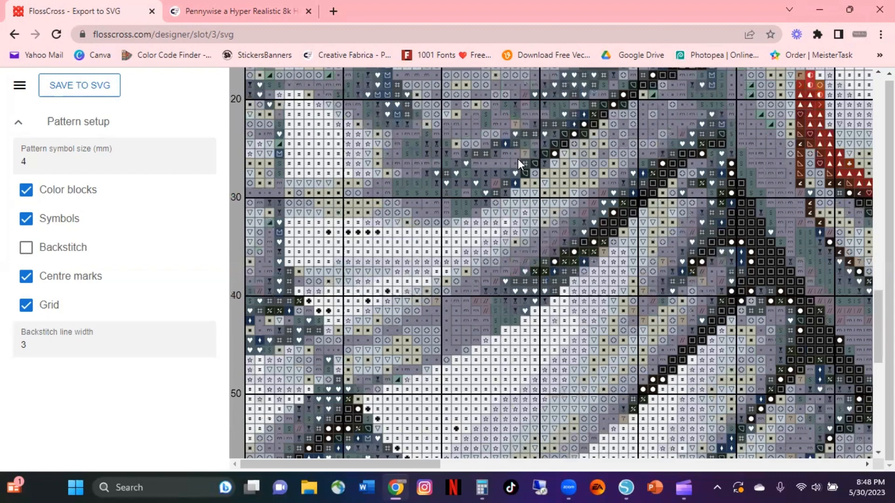
{"action": "left_click", "coordinate": [48, 313]}
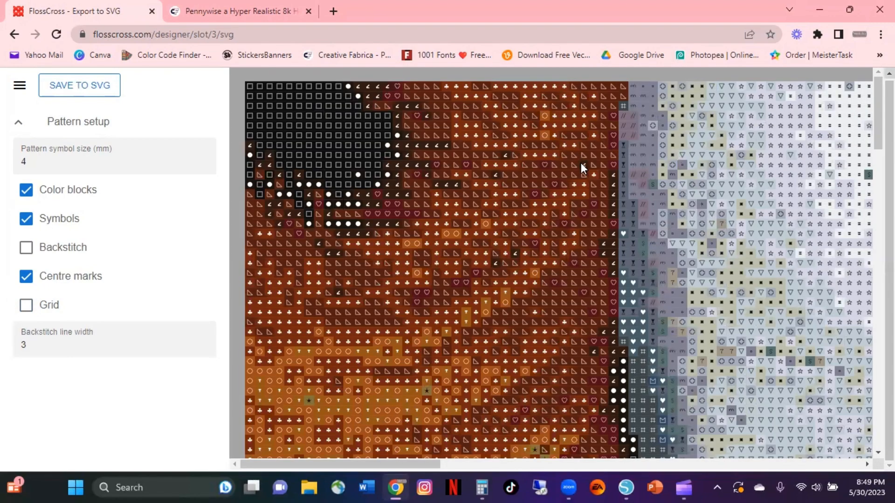
{"action": "scroll", "coordinate": [577, 160], "scroll_direction": "down", "scroll_amount": 9}
{"action": "scroll", "coordinate": [582, 158], "scroll_direction": "down", "scroll_amount": 5}
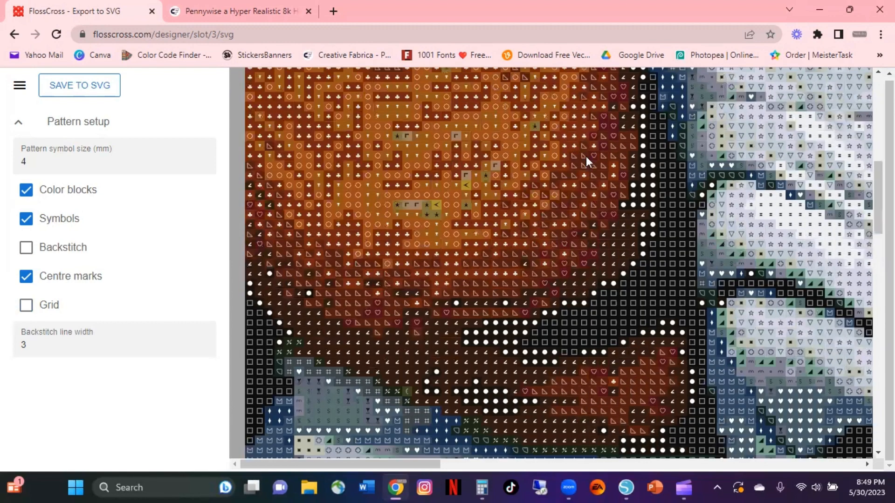
{"action": "scroll", "coordinate": [587, 154], "scroll_direction": "down", "scroll_amount": 5}
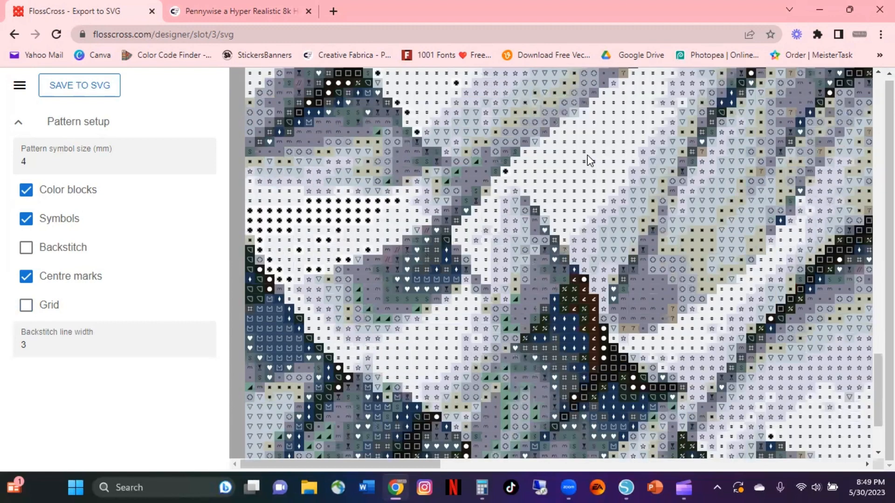
{"action": "scroll", "coordinate": [588, 155], "scroll_direction": "down", "scroll_amount": 3}
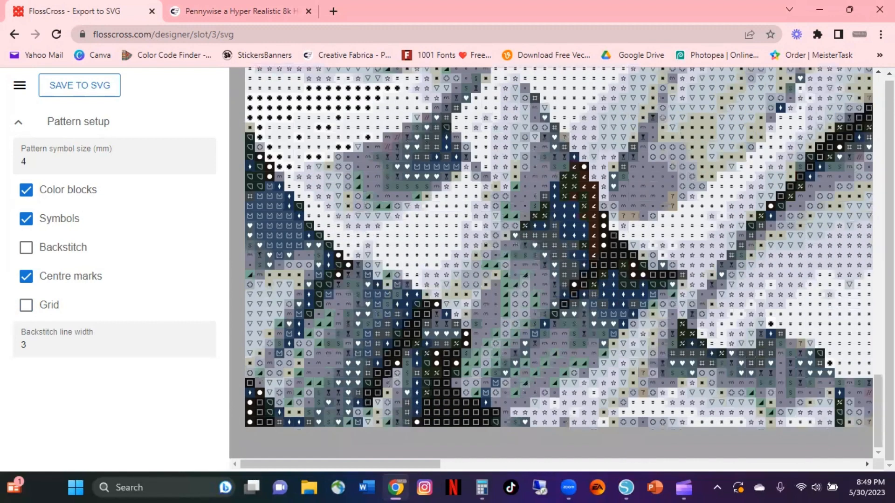
{"action": "left_click_drag", "start_coordinate": [878, 405], "coordinate": [862, 73]}
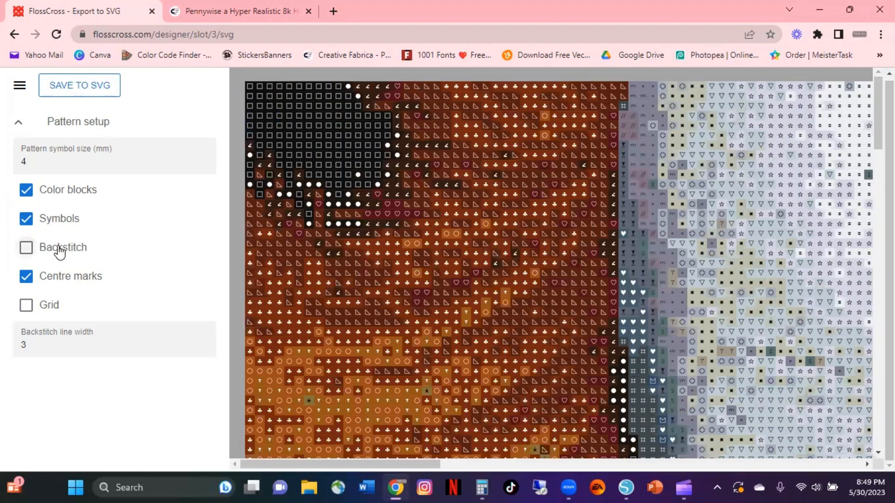
- Leave centre marks out of the SVG export and set the pattern symbol size to 3 mm
{"action": "left_click", "coordinate": [27, 282]}
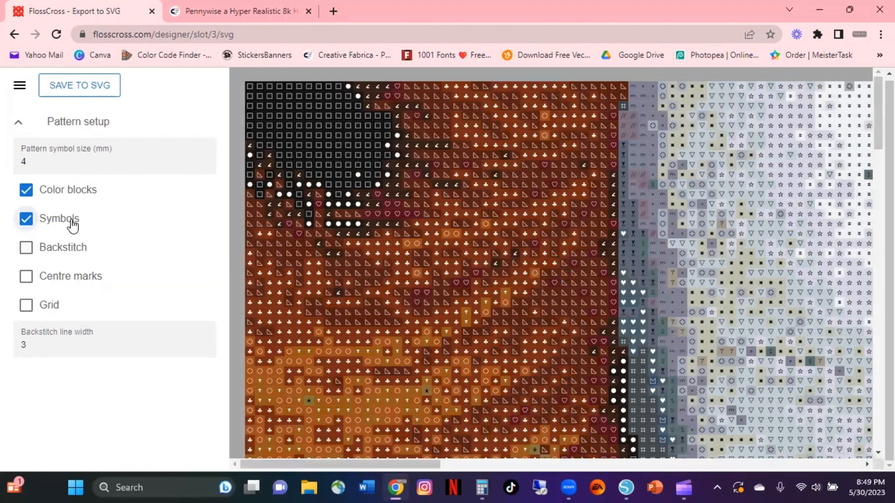
{"action": "double_click", "coordinate": [98, 166]}
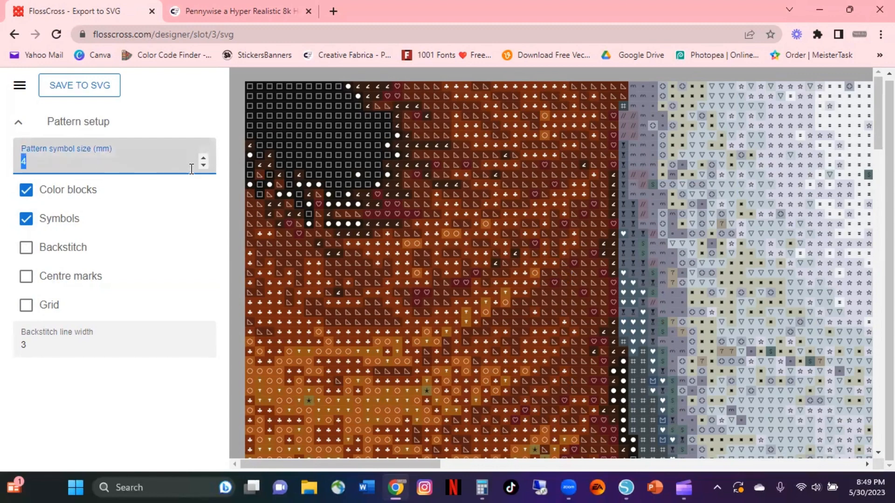
{"action": "type", "text": "3"}
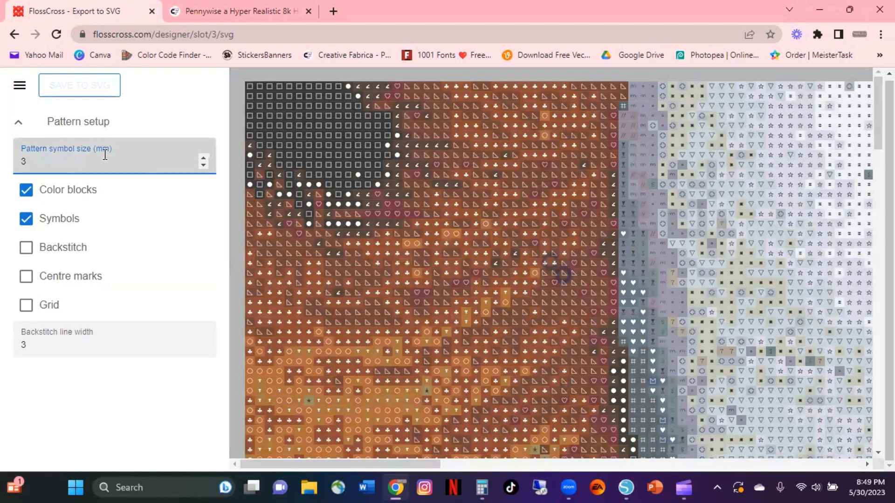
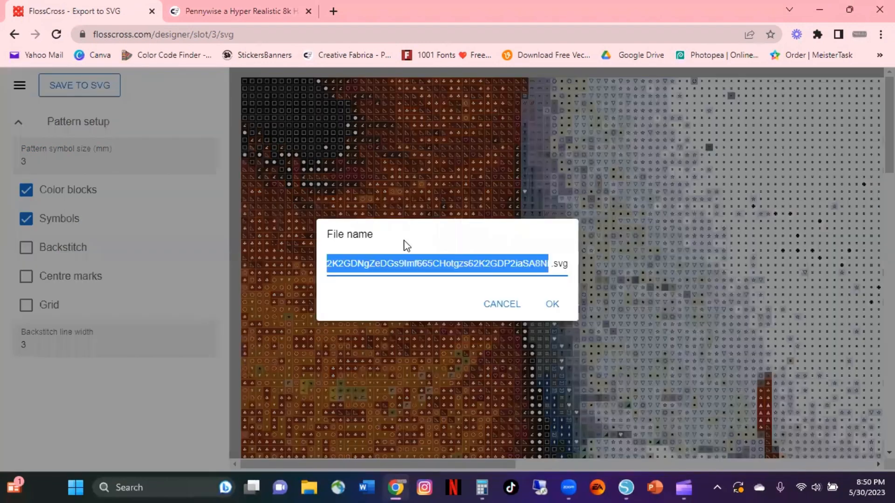
- Save the pattern to an SVG file named it.svg
{"action": "type", "text": "it"}
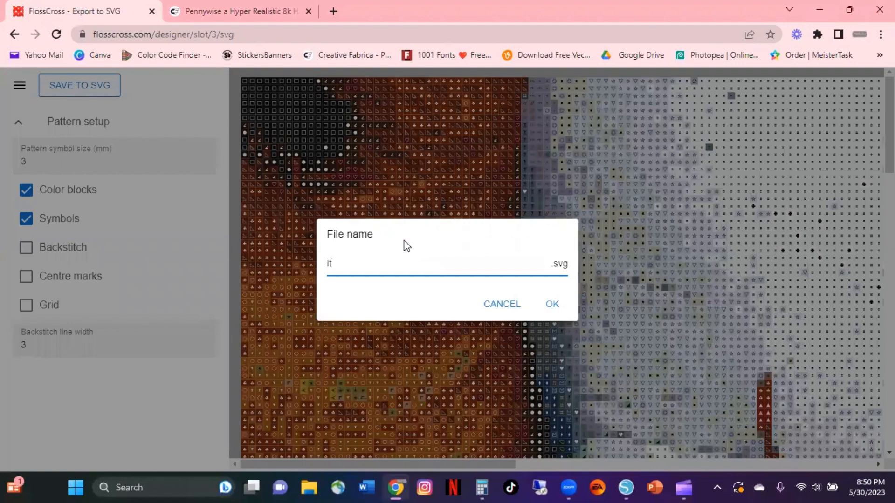
{"action": "left_click", "coordinate": [548, 304]}
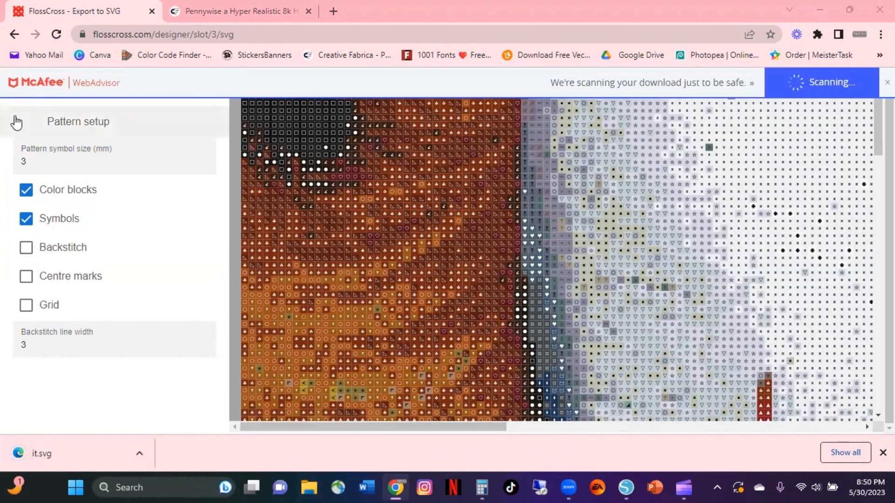
{"action": "left_click", "coordinate": [50, 89]}
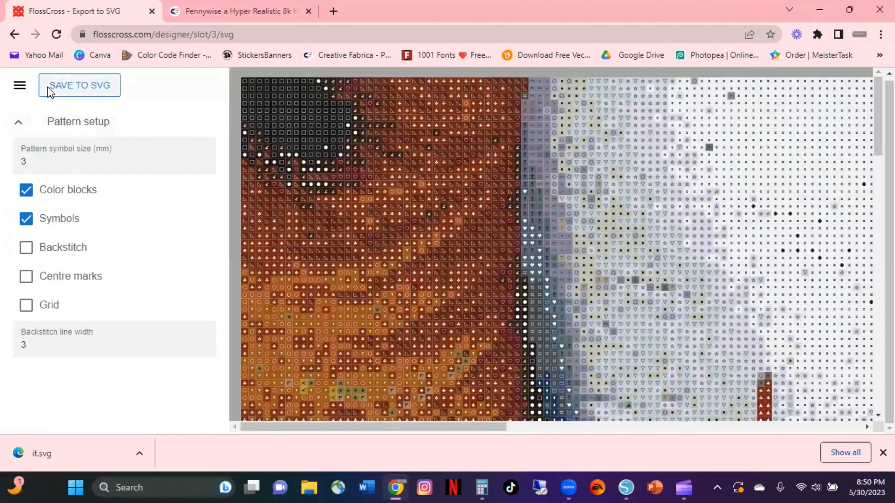
{"action": "left_click", "coordinate": [502, 286]}
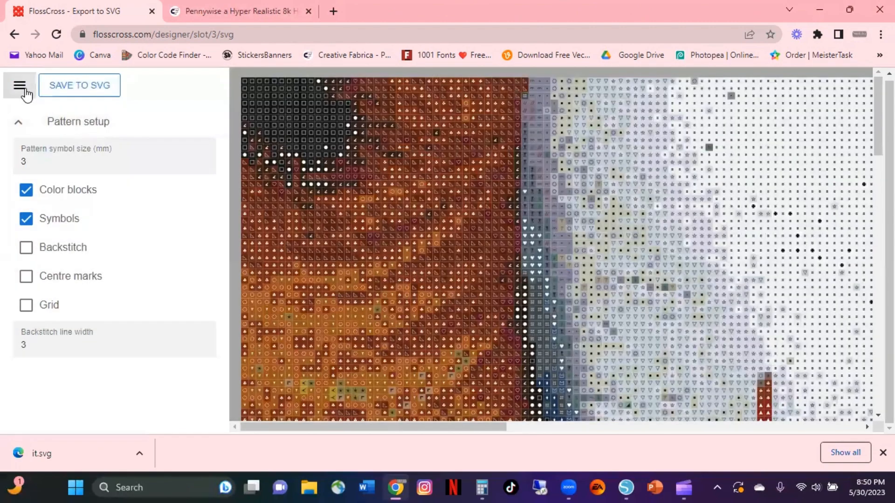
- Return to the pattern editor and open the pattern's export to PDF
{"action": "left_click", "coordinate": [25, 90]}
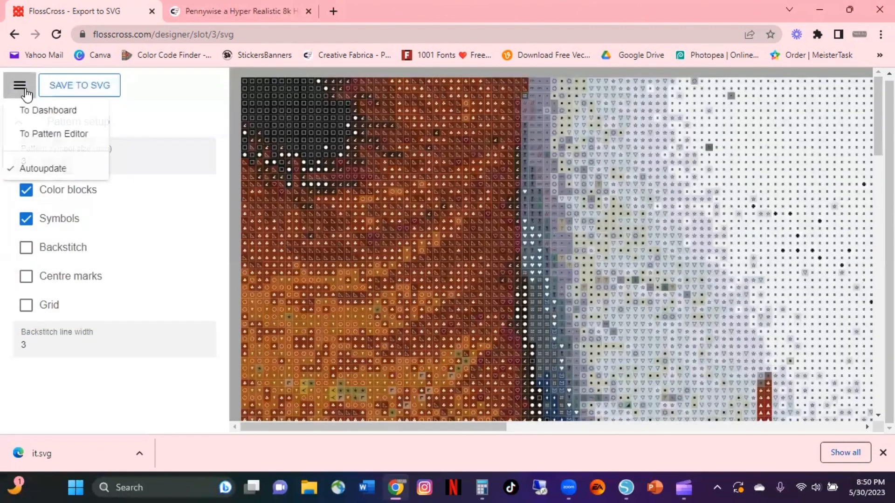
{"action": "left_click", "coordinate": [50, 138]}
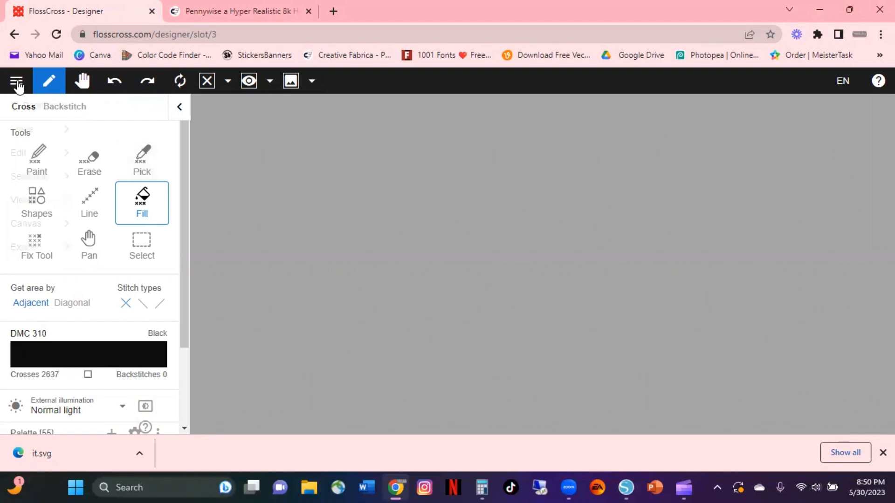
{"action": "left_click", "coordinate": [17, 83]}
{"action": "left_click", "coordinate": [27, 252]}
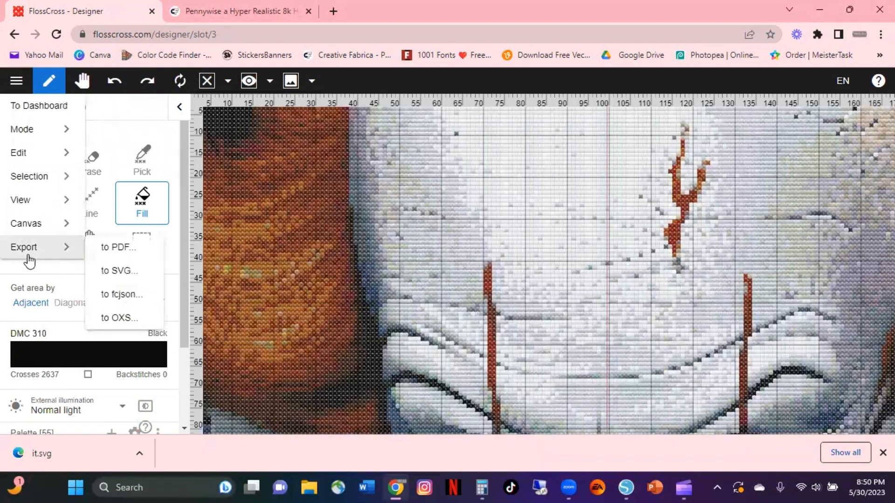
{"action": "left_click", "coordinate": [140, 248]}
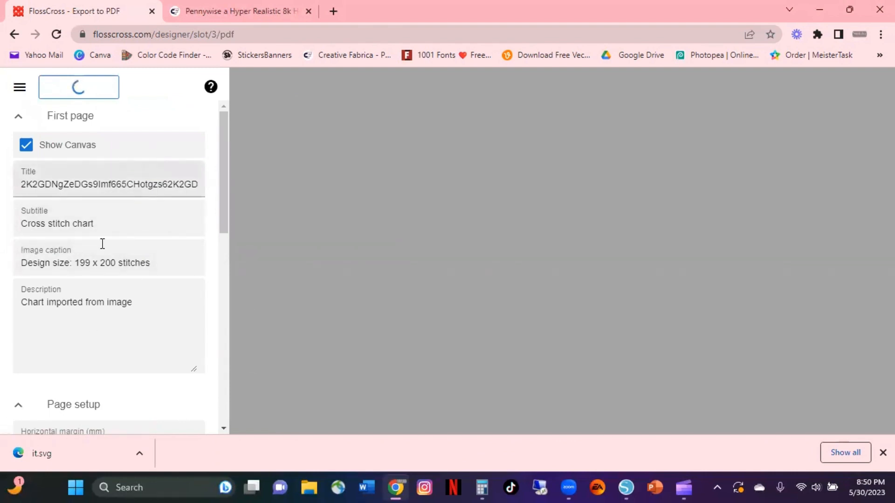
- Set the title on the PDF's first page to IT
{"action": "double_click", "coordinate": [149, 186]}
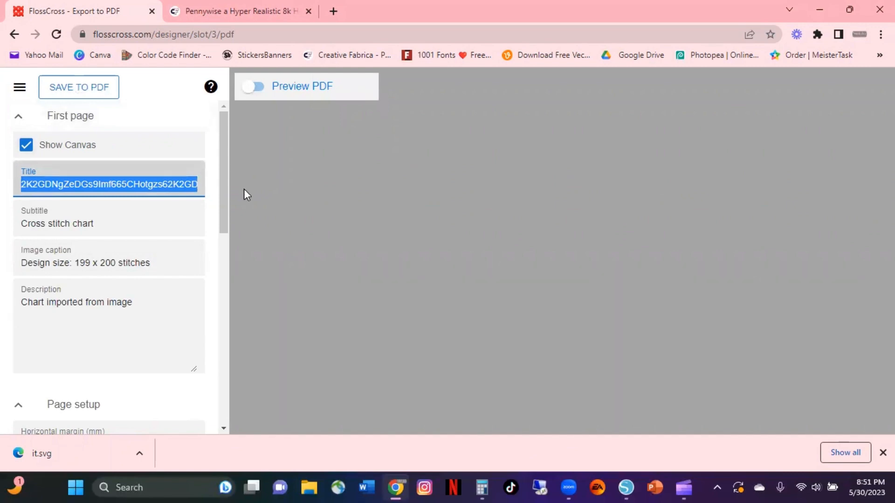
{"action": "type", "text": "I"}
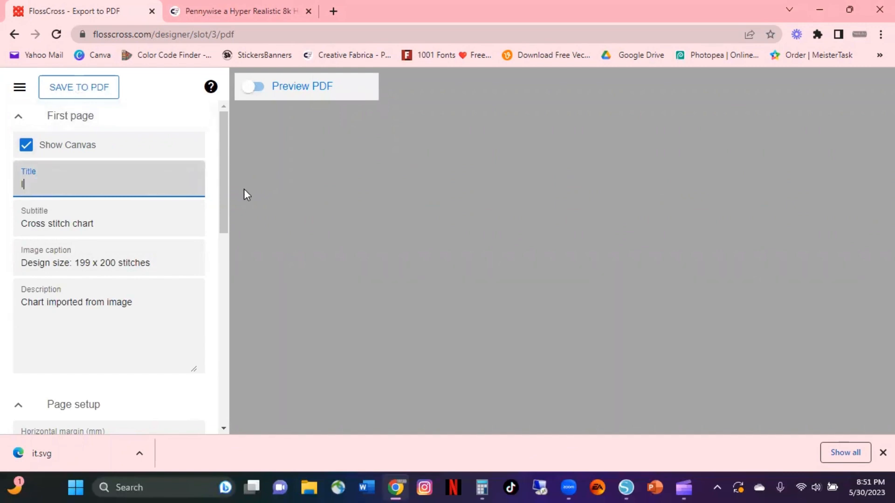
{"action": "type", "text": "T"}
{"action": "left_click", "coordinate": [122, 232]}
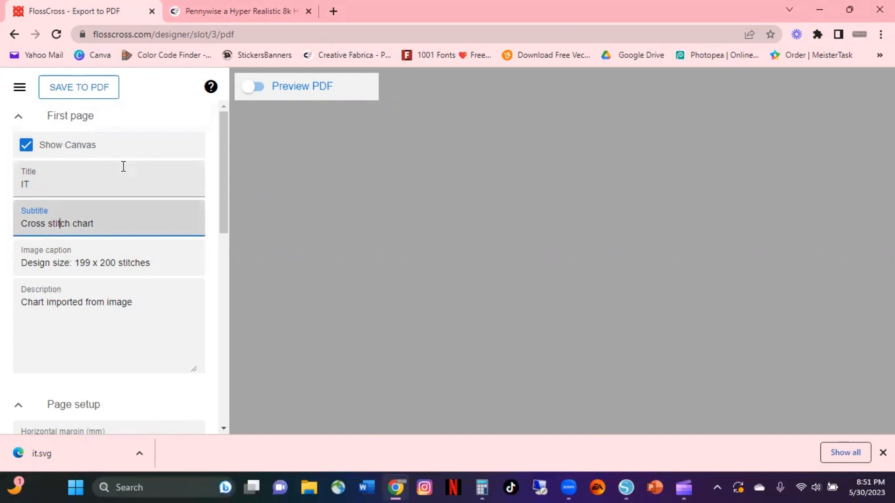
- Review the PDF export's description, page setup, pattern setup and floss list settings, and dismiss the finished download notice
{"action": "scroll", "coordinate": [66, 238], "scroll_direction": "down", "scroll_amount": 1}
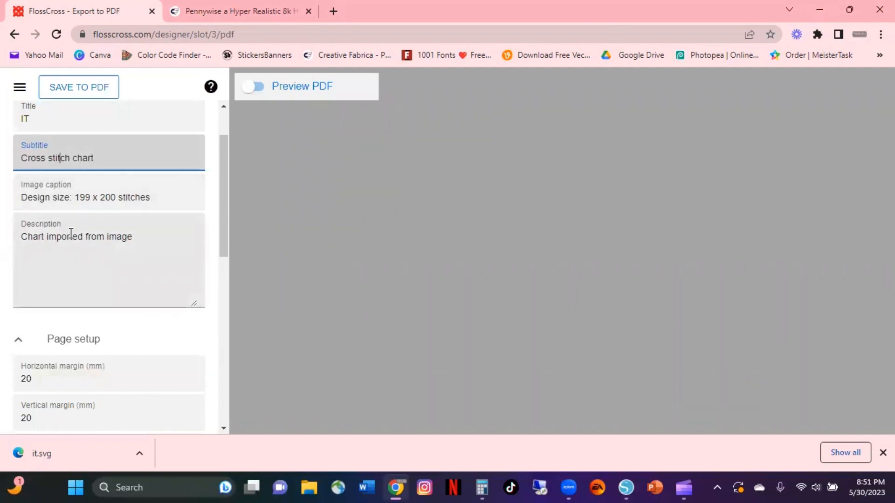
{"action": "left_click", "coordinate": [74, 248]}
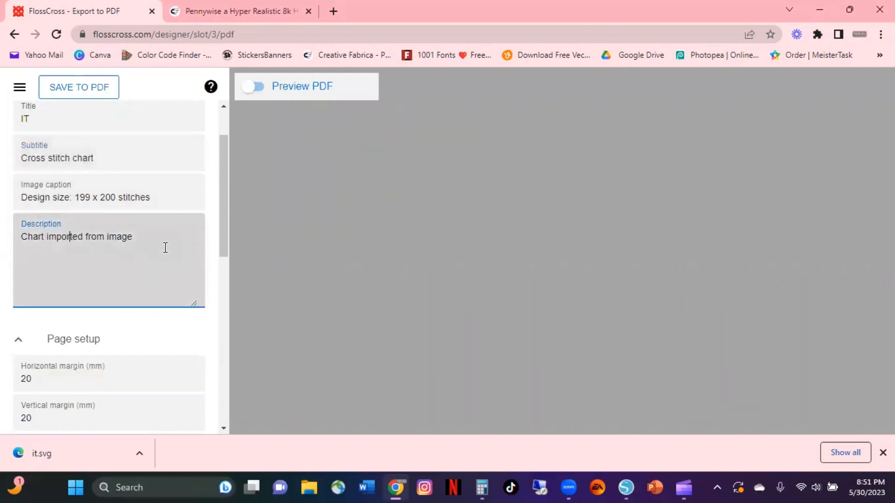
{"action": "scroll", "coordinate": [162, 243], "scroll_direction": "down", "scroll_amount": 4}
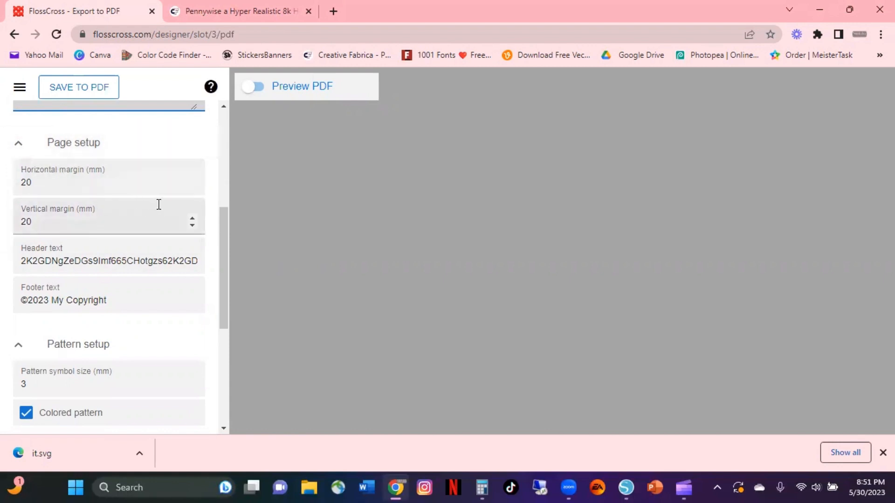
{"action": "scroll", "coordinate": [96, 257], "scroll_direction": "down", "scroll_amount": 3}
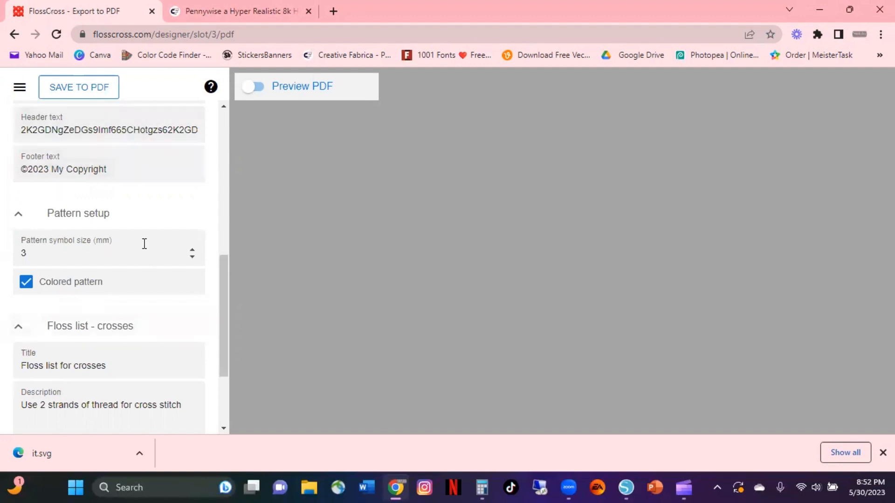
{"action": "scroll", "coordinate": [140, 240], "scroll_direction": "down", "scroll_amount": 1}
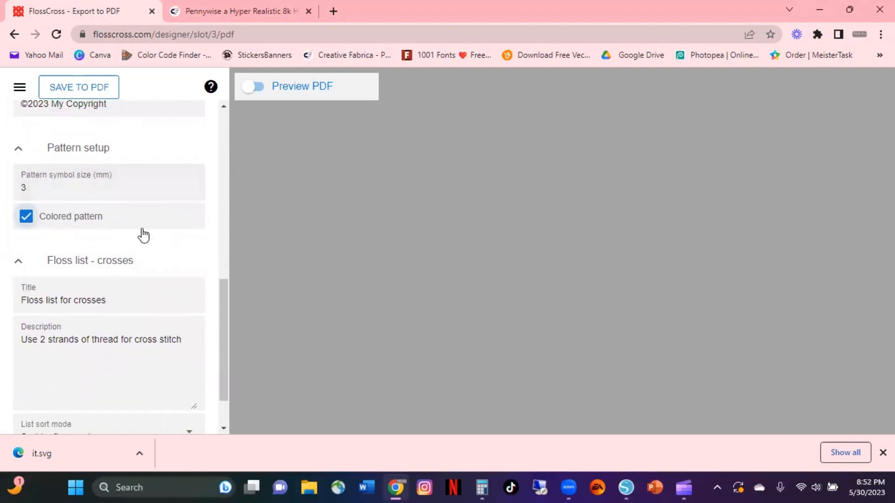
{"action": "scroll", "coordinate": [143, 236], "scroll_direction": "down", "scroll_amount": 1}
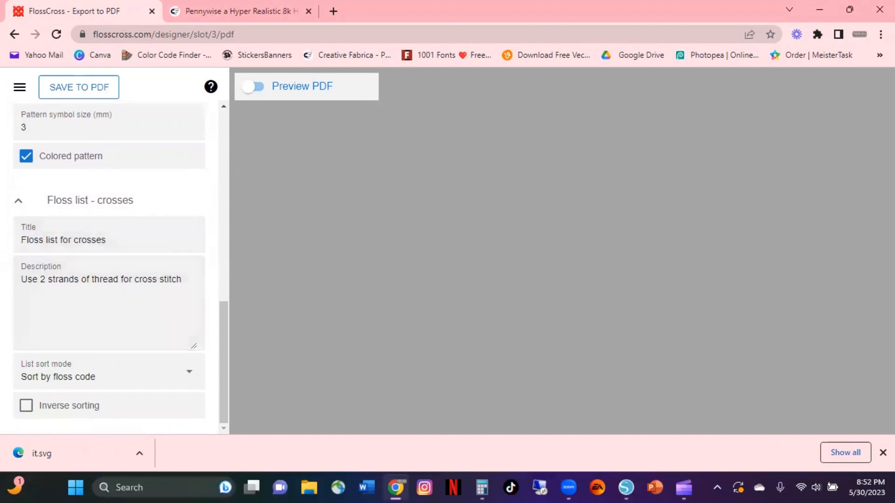
{"action": "left_click", "coordinate": [883, 452]}
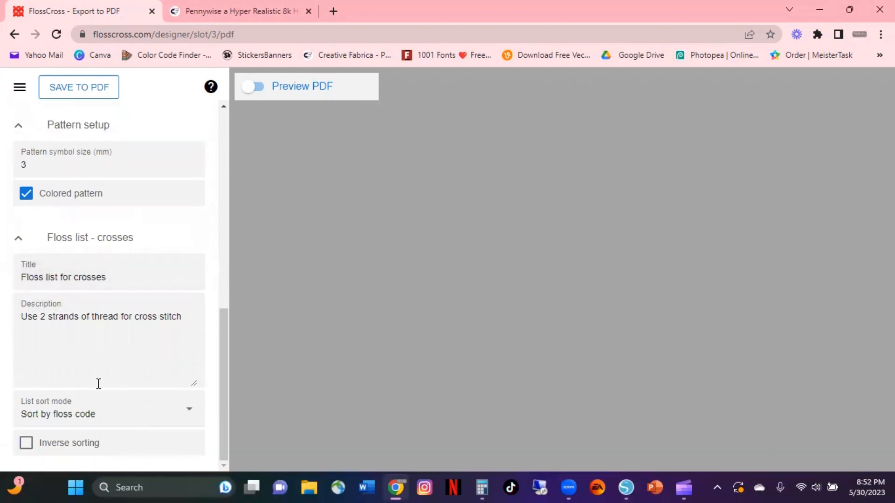
{"action": "triple_click", "coordinate": [86, 277]}
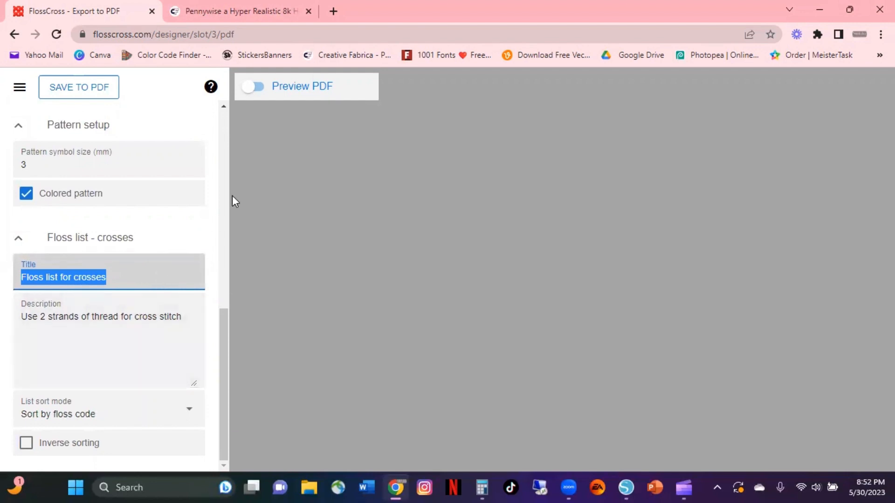
- Turn on the PDF preview and check the floss list's sort modes, keeping Sort by floss code
{"action": "left_click", "coordinate": [252, 89]}
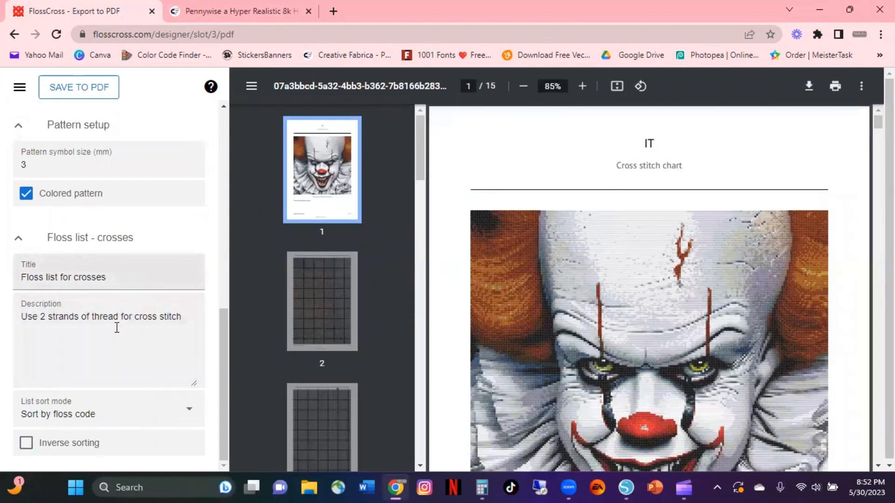
{"action": "scroll", "coordinate": [122, 317], "scroll_direction": "down", "scroll_amount": 2}
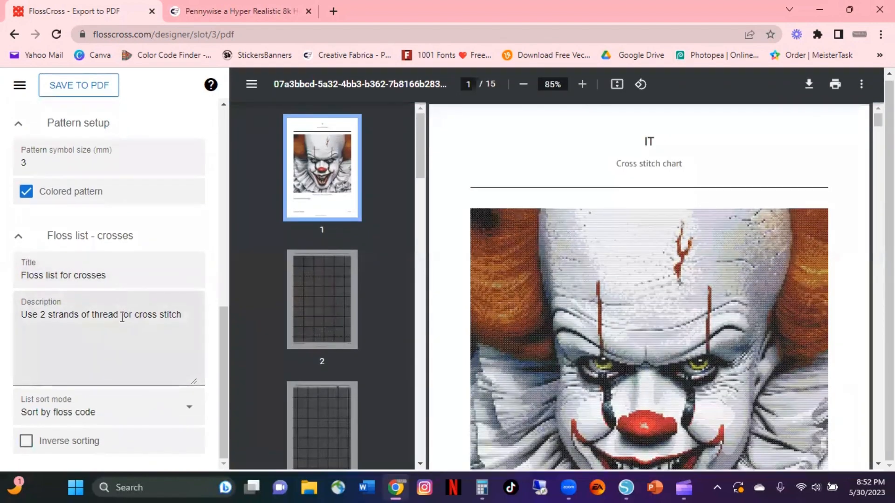
{"action": "left_click", "coordinate": [108, 414]}
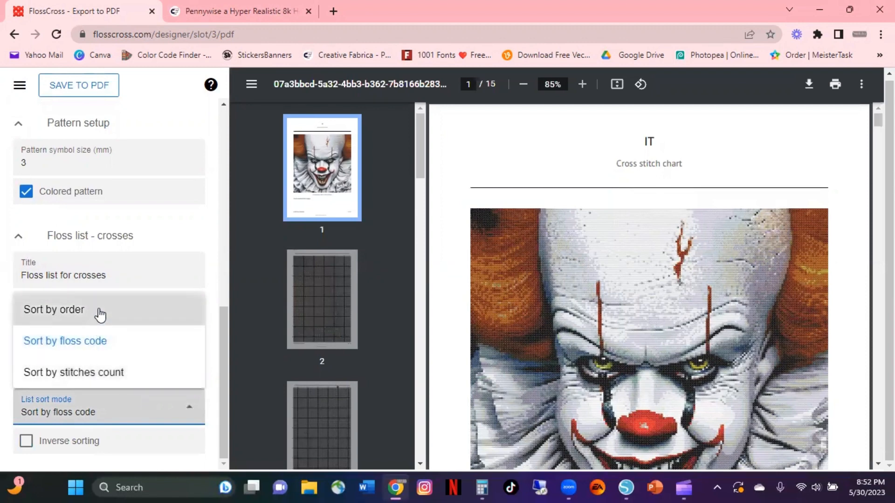
{"action": "left_click", "coordinate": [154, 357]}
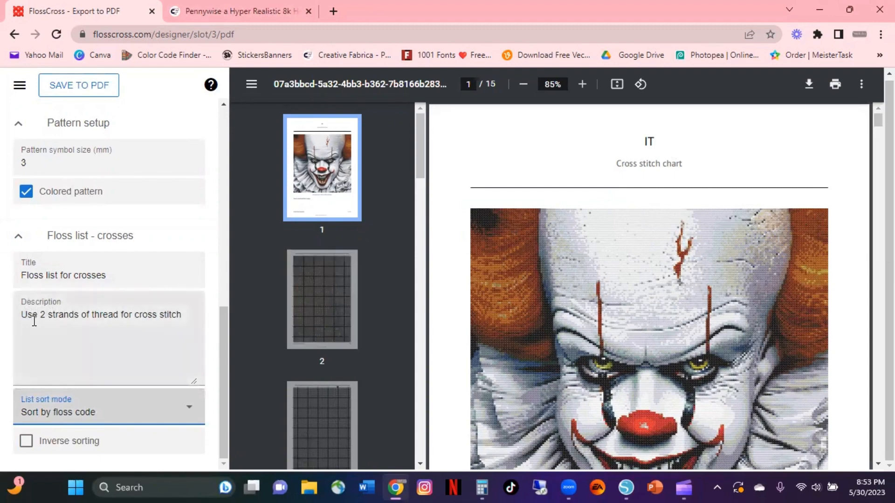
{"action": "scroll", "coordinate": [66, 280], "scroll_direction": "up", "scroll_amount": 2}
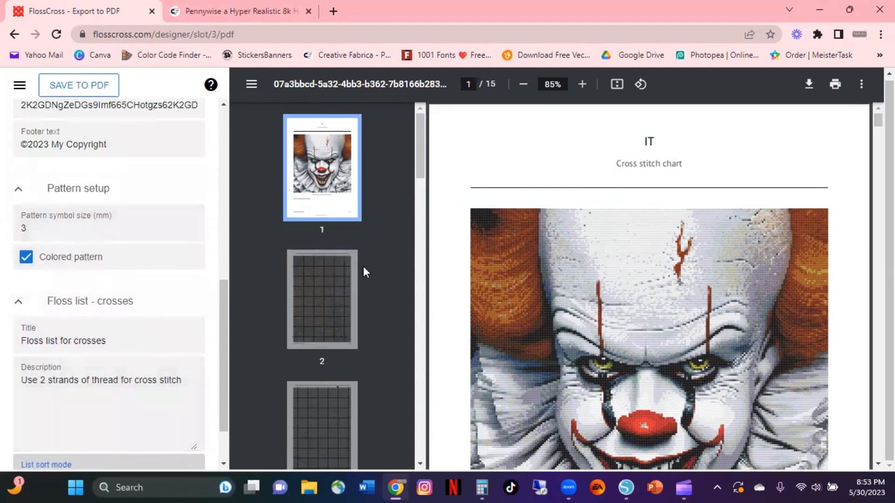
- Examine the cover and the colored chart pages throughout the PDF preview
{"action": "scroll", "coordinate": [355, 273], "scroll_direction": "down", "scroll_amount": 4}
{"action": "scroll", "coordinate": [354, 274], "scroll_direction": "down", "scroll_amount": 12}
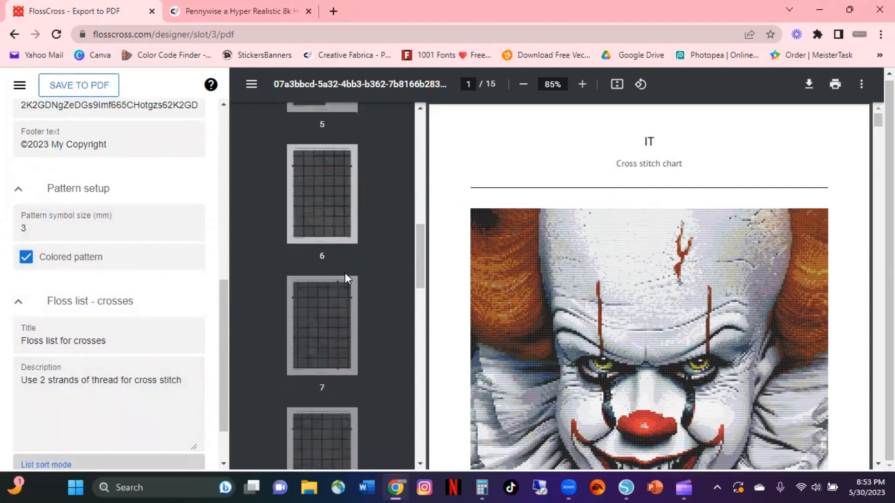
{"action": "scroll", "coordinate": [718, 225], "scroll_direction": "down", "scroll_amount": 3}
{"action": "scroll", "coordinate": [714, 226], "scroll_direction": "down", "scroll_amount": 10}
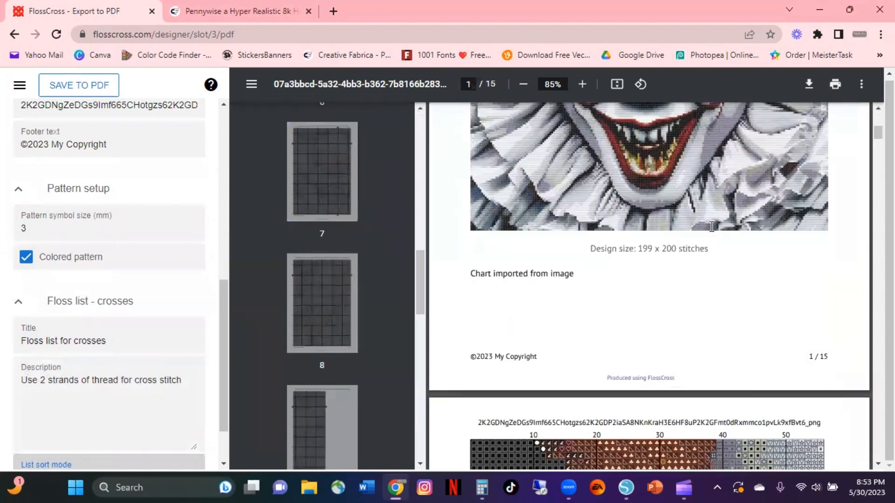
{"action": "scroll", "coordinate": [709, 228], "scroll_direction": "up", "scroll_amount": 3}
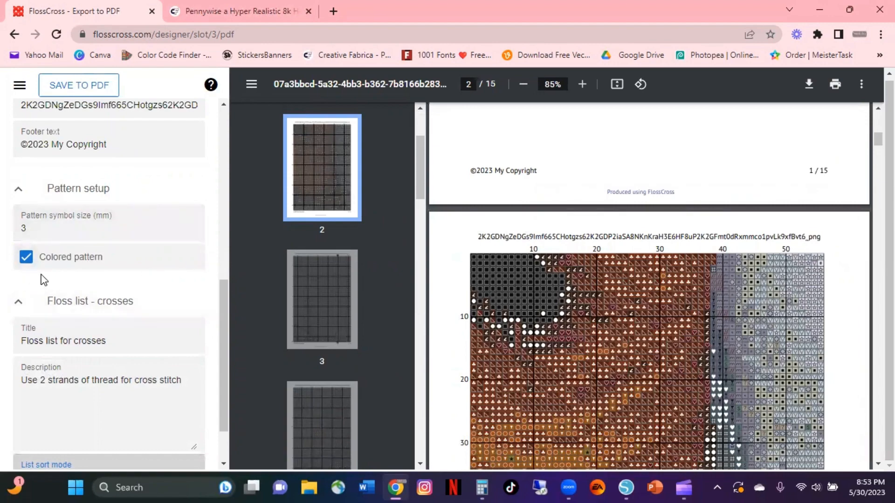
{"action": "scroll", "coordinate": [48, 285], "scroll_direction": "down", "scroll_amount": 1}
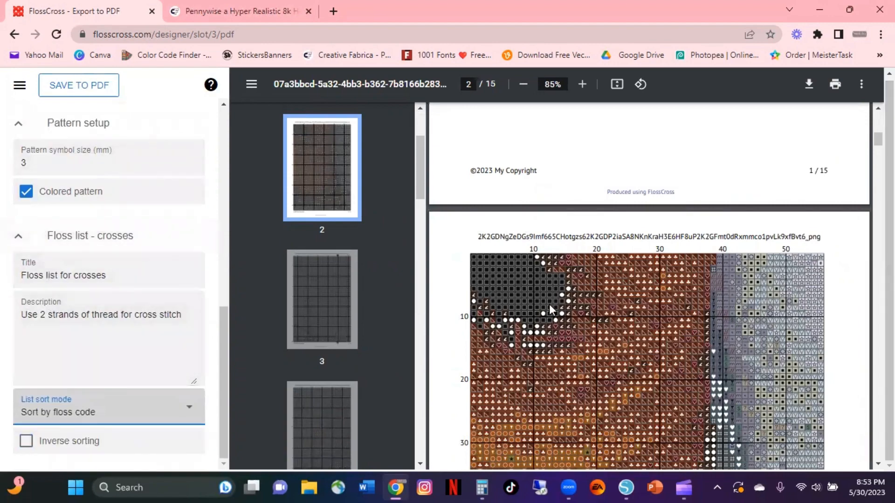
{"action": "scroll", "coordinate": [548, 303], "scroll_direction": "down", "scroll_amount": 6}
{"action": "scroll", "coordinate": [547, 301], "scroll_direction": "down", "scroll_amount": 1}
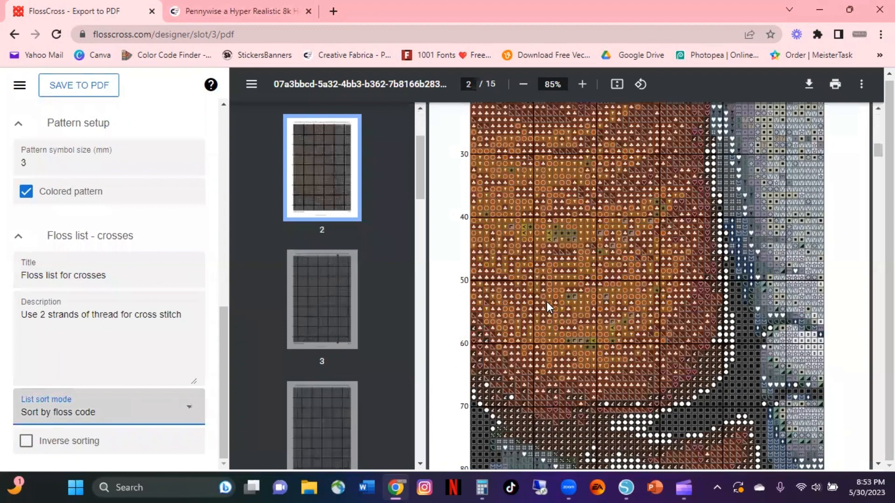
{"action": "scroll", "coordinate": [547, 301], "scroll_direction": "down", "scroll_amount": 10}
{"action": "scroll", "coordinate": [547, 301], "scroll_direction": "down", "scroll_amount": 10}
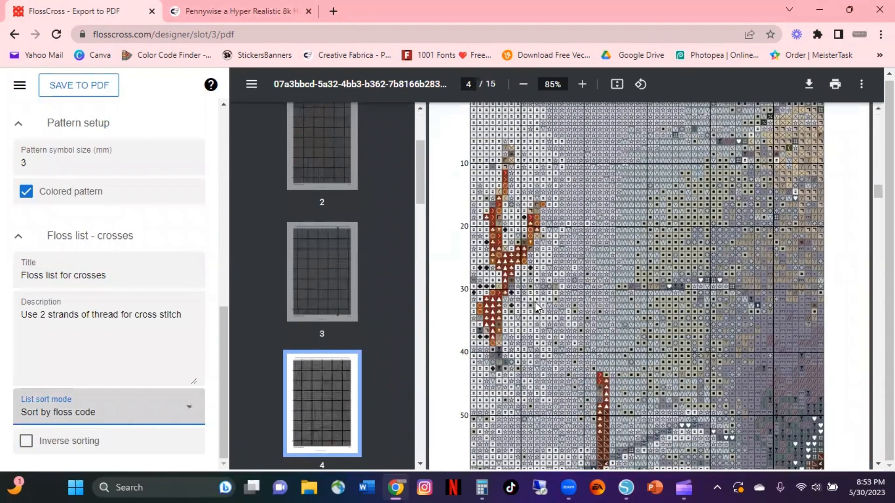
{"action": "scroll", "coordinate": [536, 304], "scroll_direction": "down", "scroll_amount": 10}
{"action": "scroll", "coordinate": [537, 304], "scroll_direction": "down", "scroll_amount": 5}
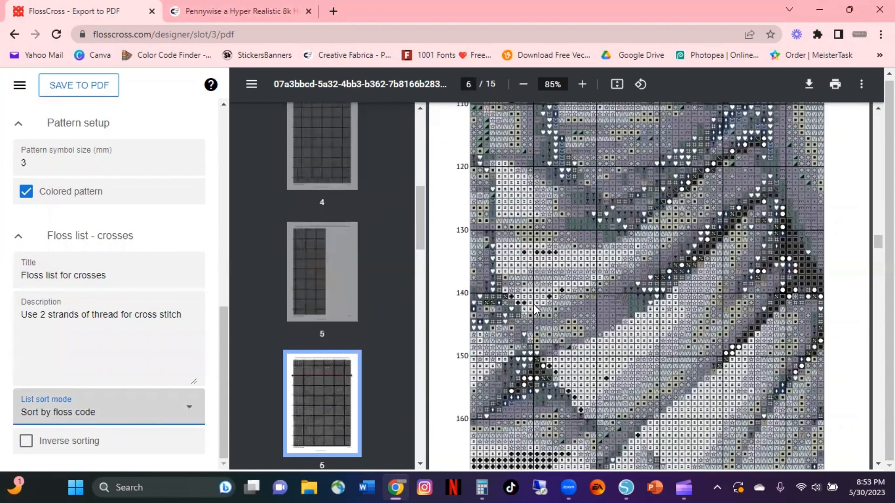
{"action": "scroll", "coordinate": [533, 304], "scroll_direction": "down", "scroll_amount": 15}
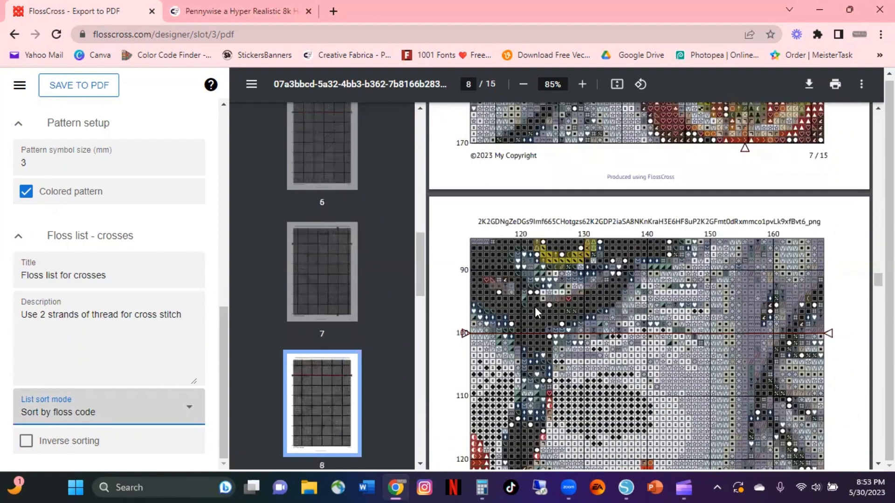
{"action": "scroll", "coordinate": [536, 306], "scroll_direction": "down", "scroll_amount": 5}
{"action": "scroll", "coordinate": [533, 309], "scroll_direction": "down", "scroll_amount": 10}
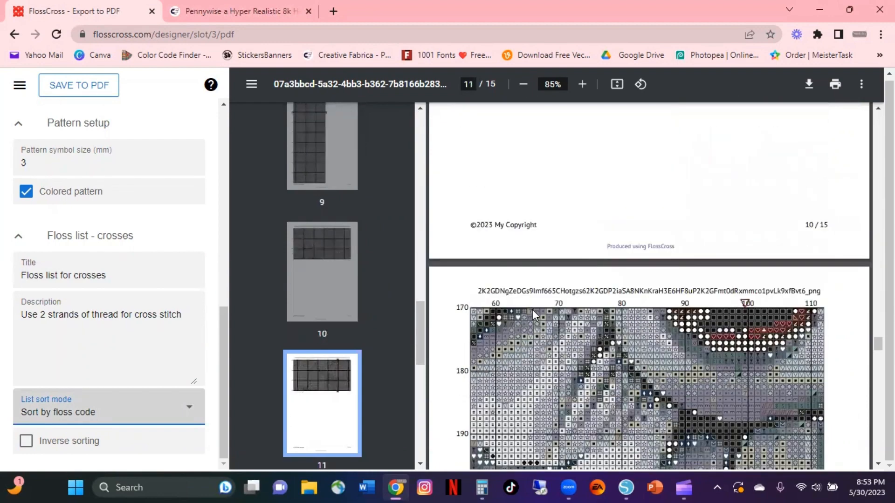
{"action": "scroll", "coordinate": [533, 309], "scroll_direction": "down", "scroll_amount": 10}
{"action": "scroll", "coordinate": [198, 296], "scroll_direction": "up", "scroll_amount": 10}
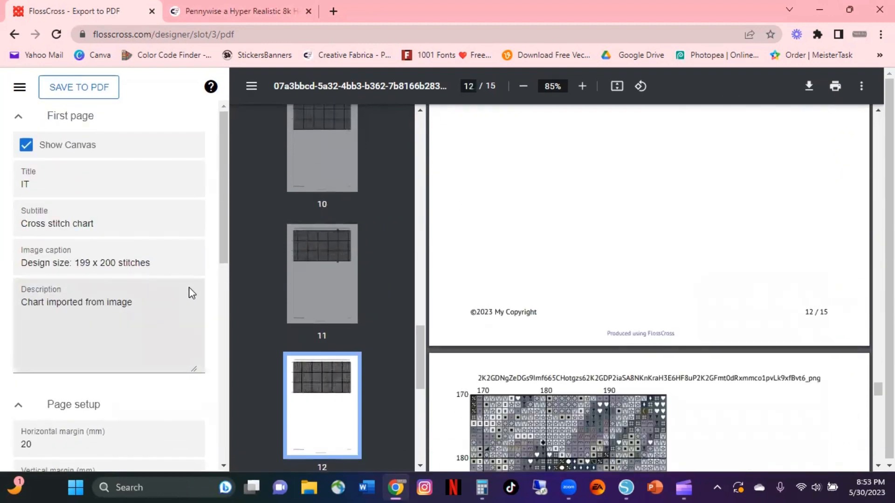
- Turn off Show Canvas for the first page and check the cover and first chart pages in the preview
{"action": "left_click", "coordinate": [27, 149]}
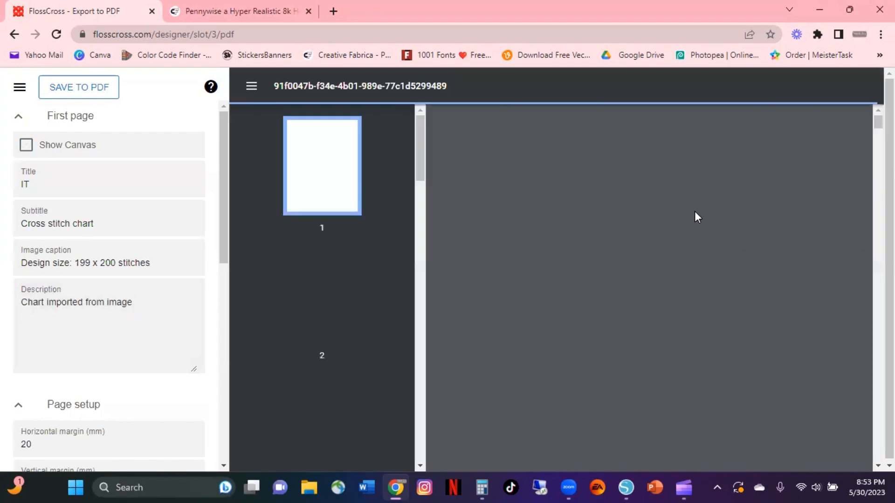
{"action": "scroll", "coordinate": [695, 215], "scroll_direction": "down", "scroll_amount": 10}
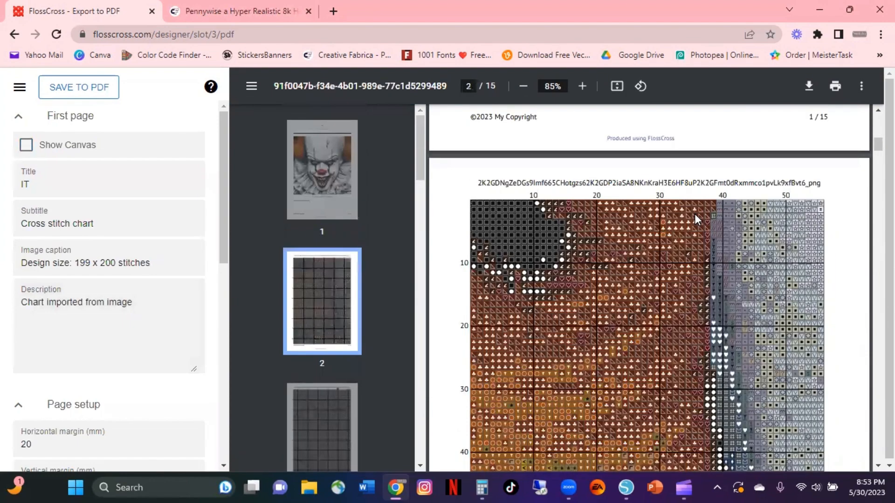
{"action": "scroll", "coordinate": [695, 213], "scroll_direction": "down", "scroll_amount": 10}
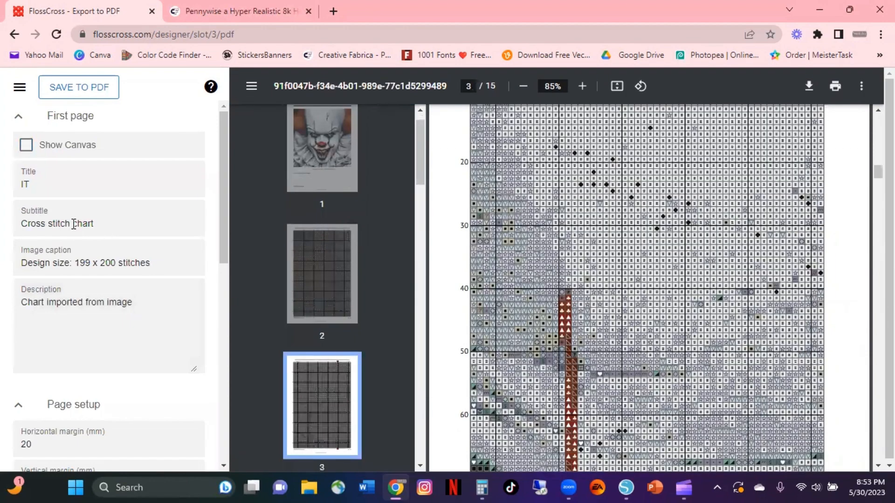
{"action": "scroll", "coordinate": [637, 258], "scroll_direction": "up", "scroll_amount": 15}
{"action": "scroll", "coordinate": [637, 258], "scroll_direction": "up", "scroll_amount": 8}
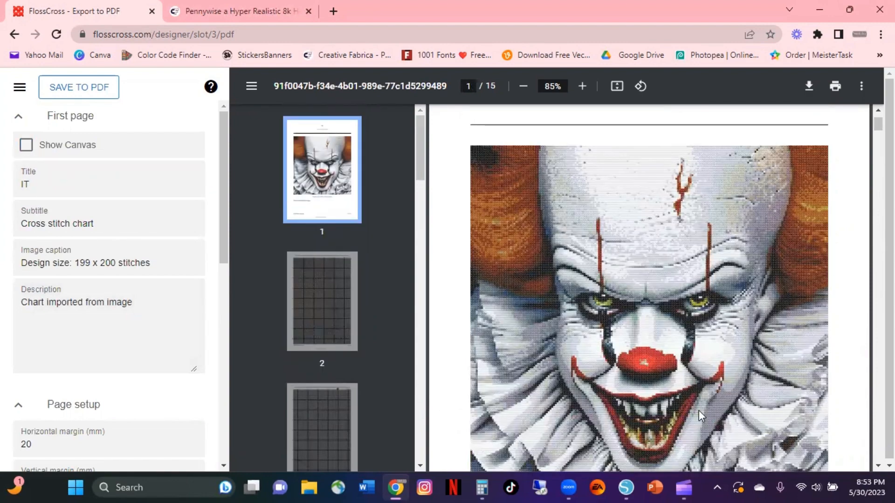
{"action": "scroll", "coordinate": [754, 332], "scroll_direction": "down", "scroll_amount": 3}
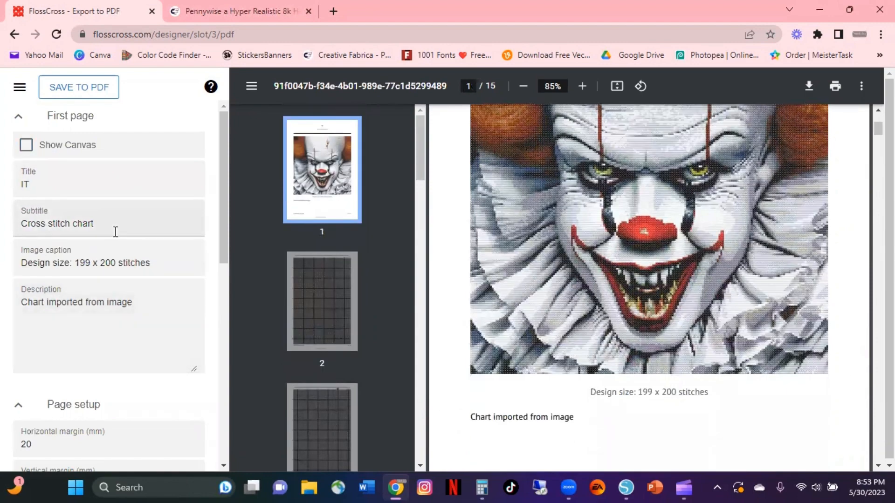
- Set the horizontal page margin to 0 mm and check the cover and chart pages in the preview
{"action": "scroll", "coordinate": [98, 186], "scroll_direction": "down", "scroll_amount": 3}
{"action": "scroll", "coordinate": [90, 194], "scroll_direction": "down", "scroll_amount": 3}
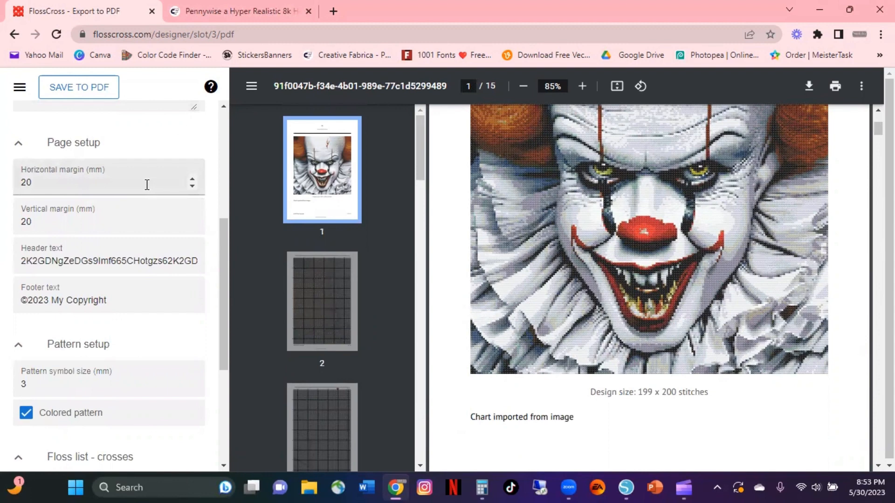
{"action": "left_click", "coordinate": [192, 186]}
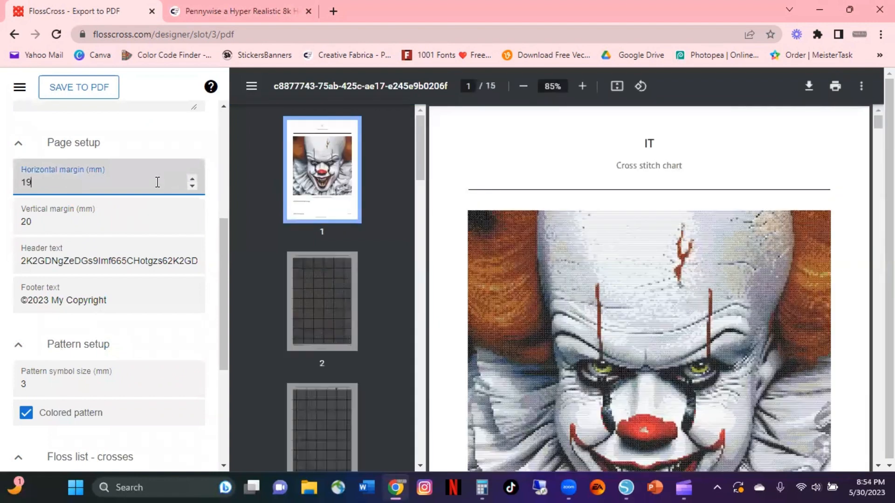
{"action": "key", "text": "ctrl+a"}
{"action": "type", "text": "0"}
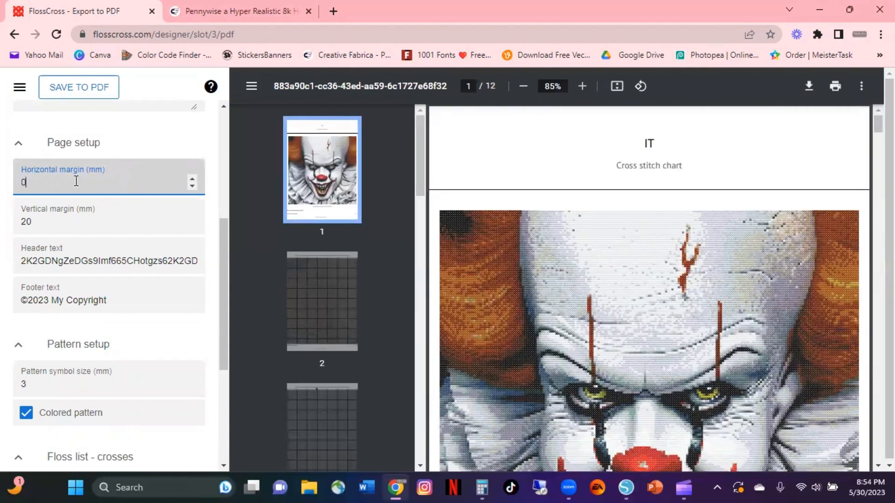
{"action": "left_click", "coordinate": [195, 189]}
{"action": "left_click", "coordinate": [138, 183]}
{"action": "scroll", "coordinate": [606, 224], "scroll_direction": "down", "scroll_amount": 10}
{"action": "scroll", "coordinate": [602, 221], "scroll_direction": "down", "scroll_amount": 5}
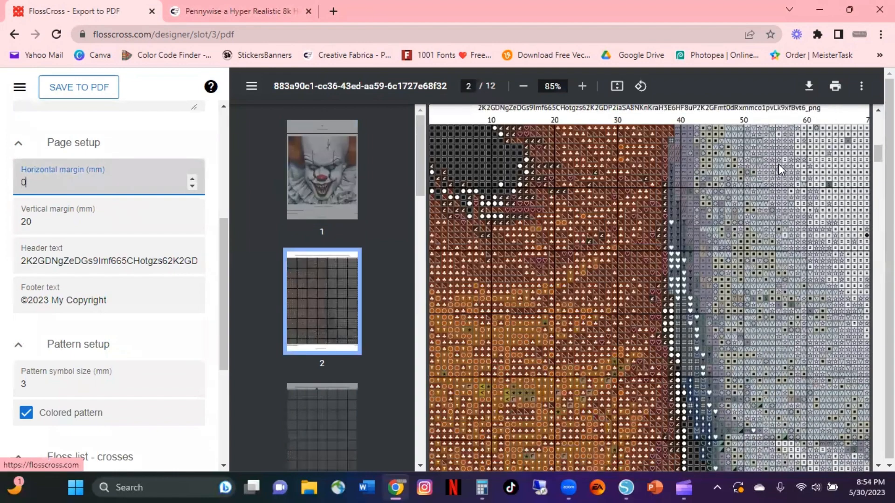
{"action": "scroll", "coordinate": [563, 170], "scroll_direction": "up", "scroll_amount": 2}
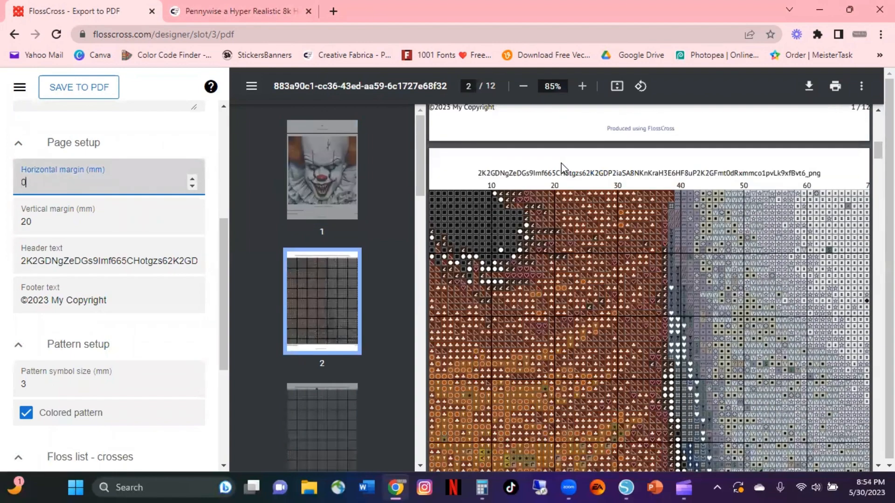
{"action": "scroll", "coordinate": [563, 169], "scroll_direction": "down", "scroll_amount": 8}
{"action": "scroll", "coordinate": [562, 169], "scroll_direction": "down", "scroll_amount": 5}
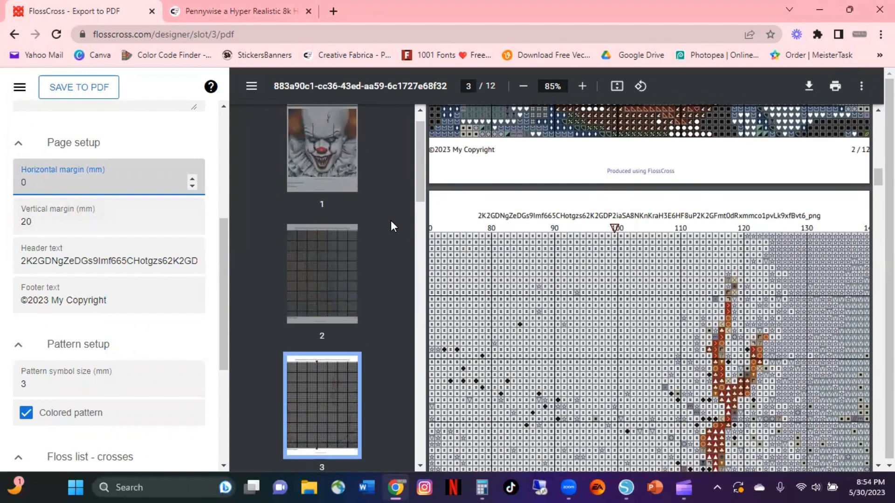
- Look over the header, footer, pattern setup and floss list settings and go back to the first page settings
{"action": "scroll", "coordinate": [110, 251], "scroll_direction": "down", "scroll_amount": 1}
{"action": "scroll", "coordinate": [110, 251], "scroll_direction": "down", "scroll_amount": 3}
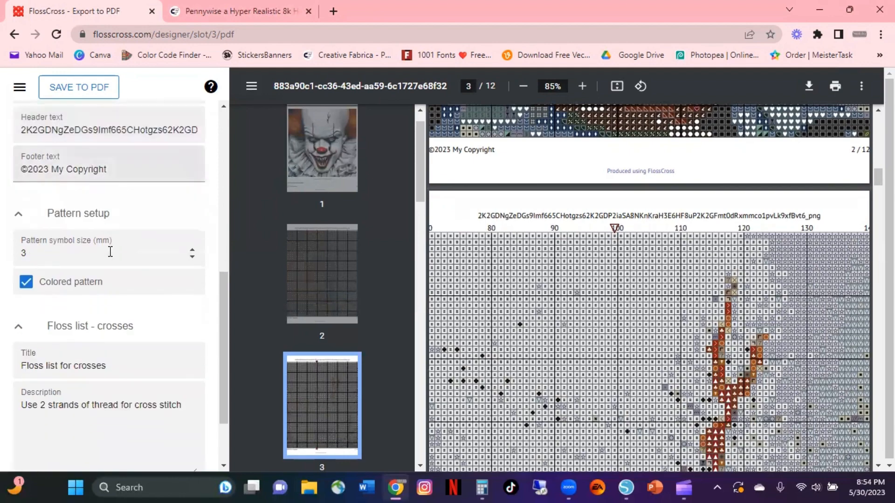
{"action": "left_click", "coordinate": [51, 217]}
{"action": "left_click", "coordinate": [50, 216]}
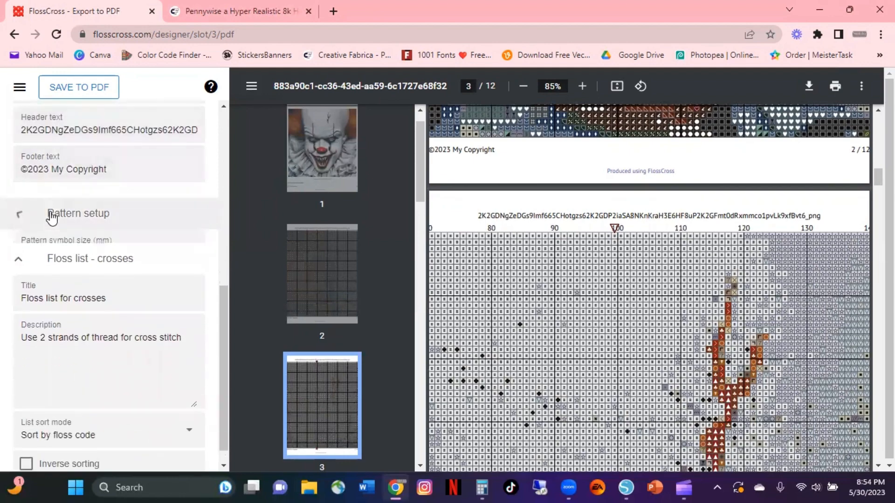
{"action": "scroll", "coordinate": [46, 214], "scroll_direction": "up", "scroll_amount": 8}
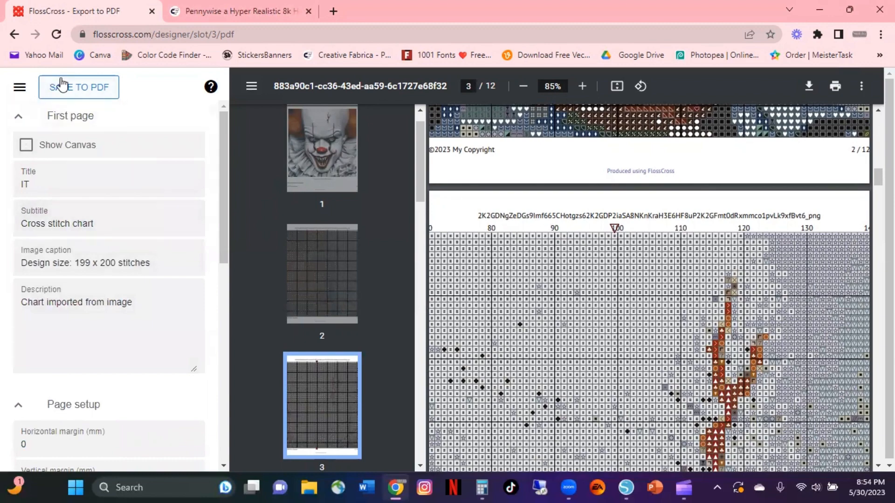
- Hide the page thumbnails and look through more chart pages in the PDF preview
{"action": "left_click", "coordinate": [252, 86]}
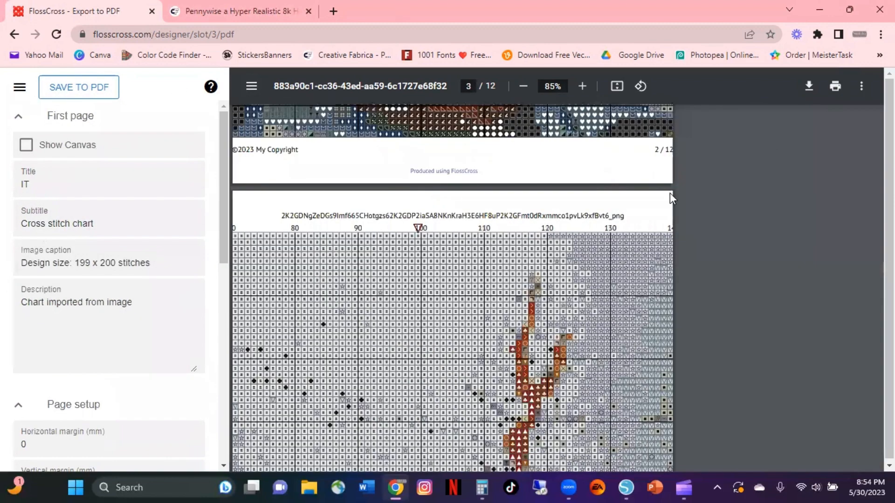
{"action": "scroll", "coordinate": [647, 255], "scroll_direction": "down", "scroll_amount": 3}
{"action": "scroll", "coordinate": [647, 256], "scroll_direction": "down", "scroll_amount": 15}
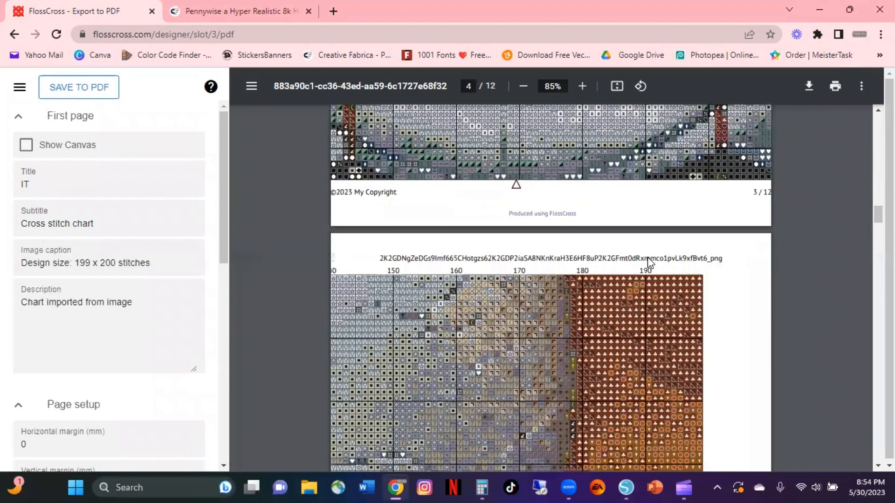
{"action": "scroll", "coordinate": [639, 264], "scroll_direction": "down", "scroll_amount": 10}
{"action": "scroll", "coordinate": [628, 276], "scroll_direction": "down", "scroll_amount": 10}
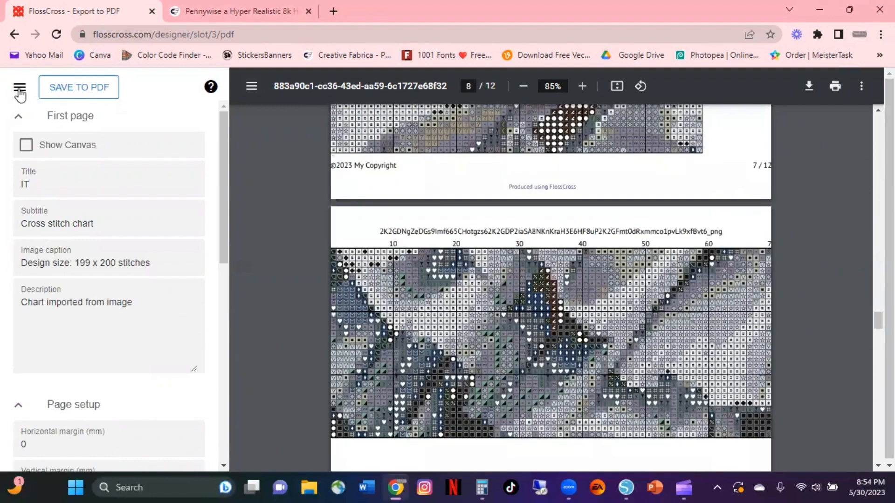
- Return to the dashboard and locate the Pennywise pattern in Slot 3
{"action": "left_click", "coordinate": [20, 89]}
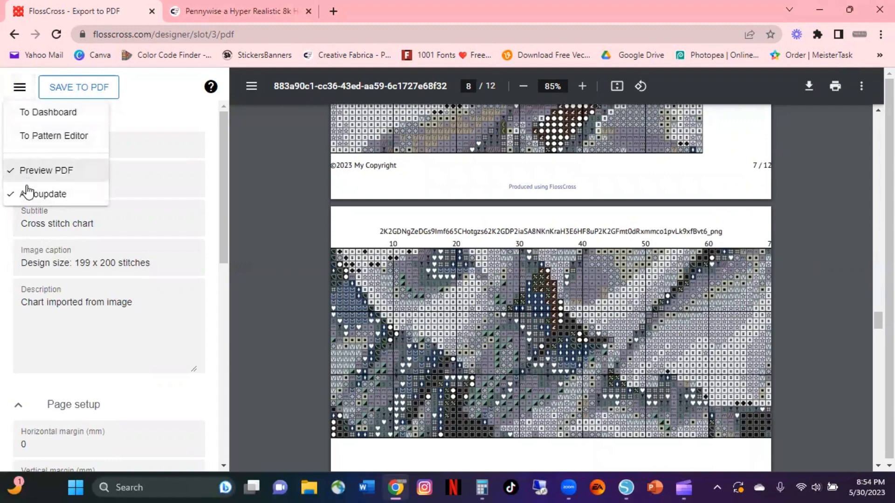
{"action": "left_click", "coordinate": [33, 113]}
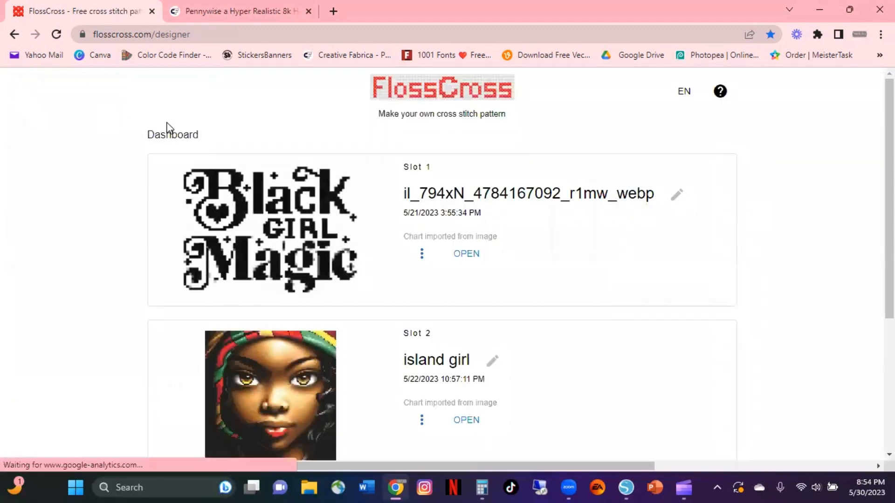
{"action": "scroll", "coordinate": [300, 215], "scroll_direction": "down", "scroll_amount": 5}
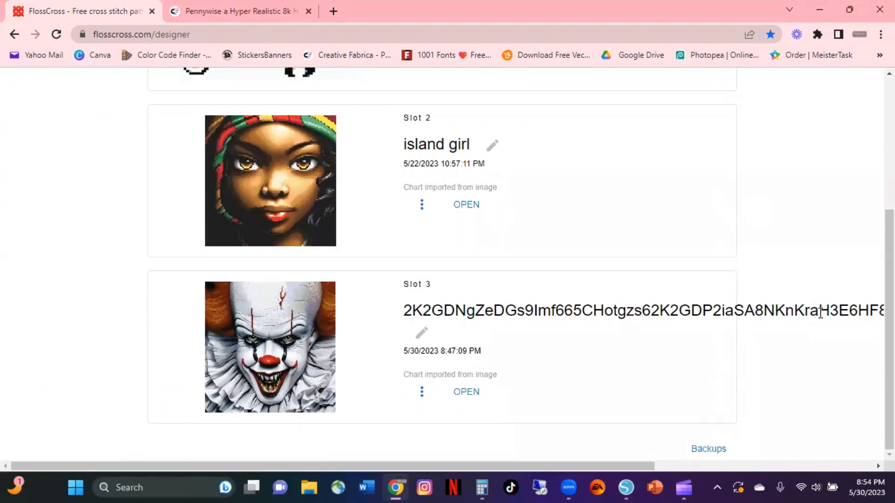
- Export the Pennywise pattern in Slot 3 to an FCJSON file named IT and go back to the dashboard's first slot
{"action": "left_click", "coordinate": [418, 390]}
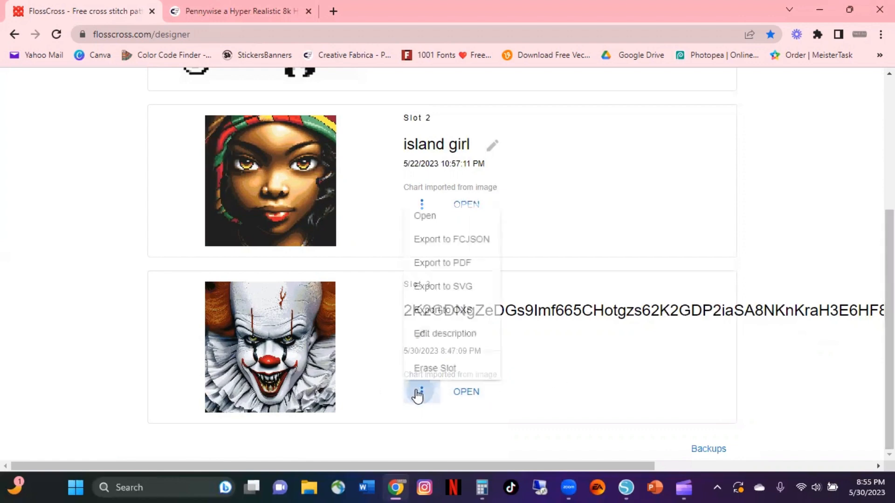
{"action": "left_click", "coordinate": [462, 241]}
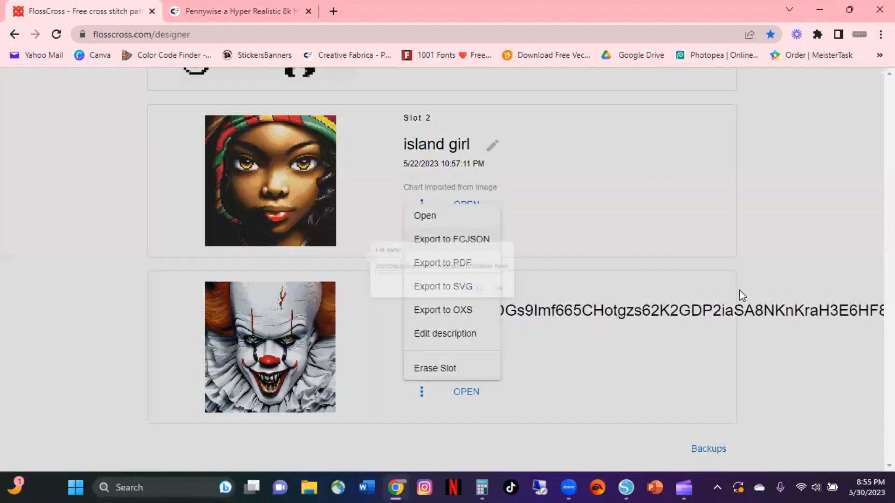
{"action": "double_click", "coordinate": [498, 264]}
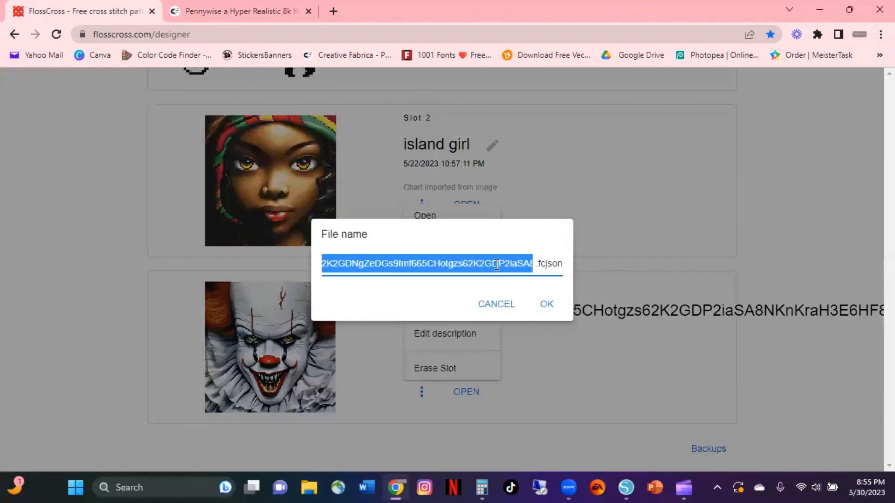
{"action": "type", "text": "i"}
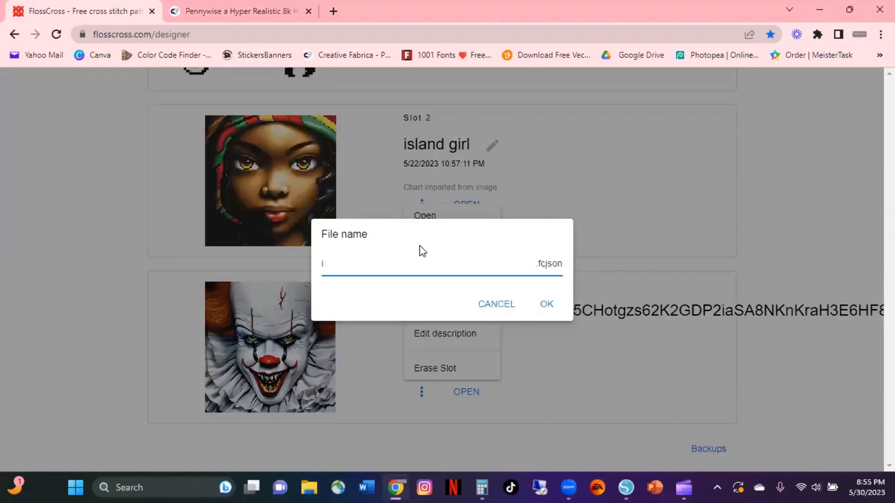
{"action": "type", "text": "T"}
{"action": "left_click", "coordinate": [540, 308]}
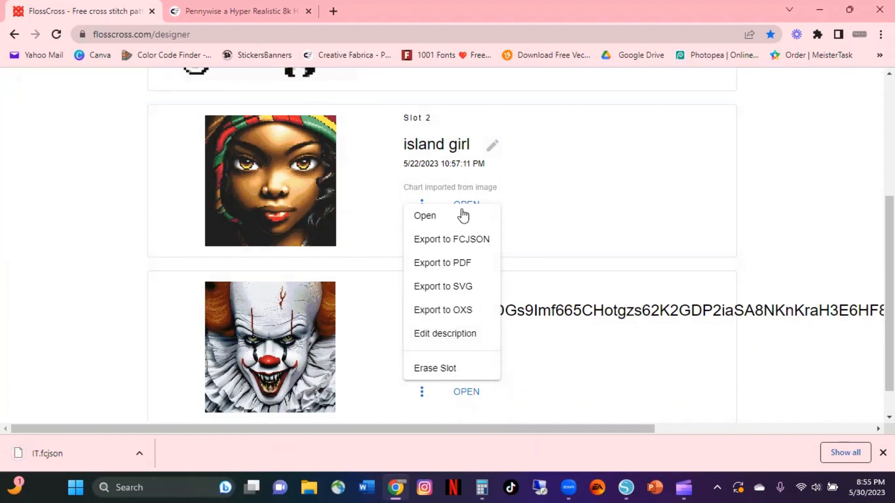
{"action": "left_click", "coordinate": [799, 195]}
{"action": "scroll", "coordinate": [796, 198], "scroll_direction": "up", "scroll_amount": 1}
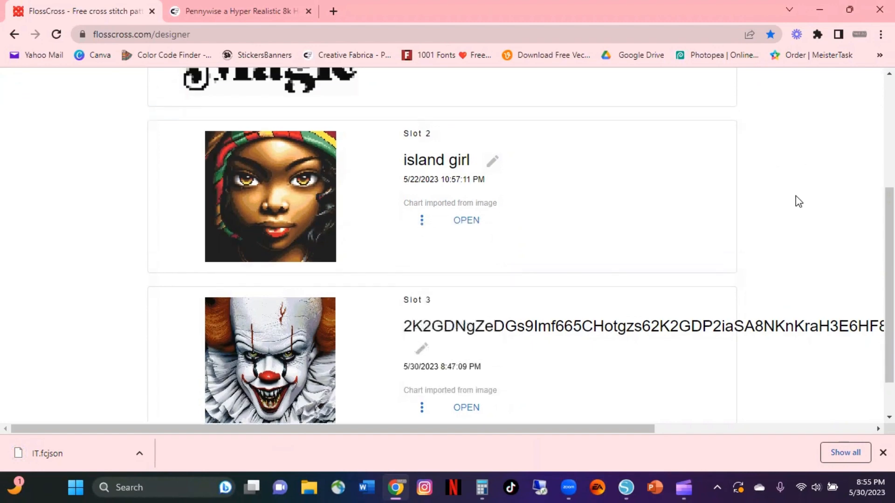
{"action": "scroll", "coordinate": [796, 196], "scroll_direction": "up", "scroll_amount": 4}
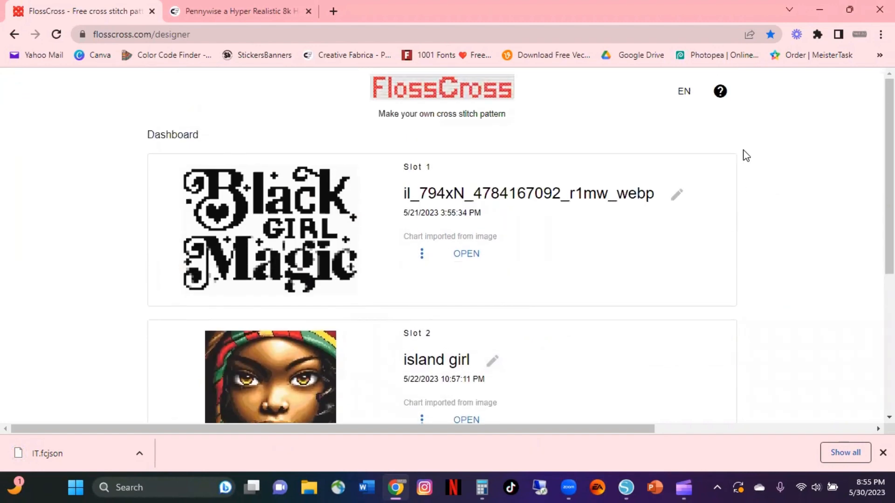